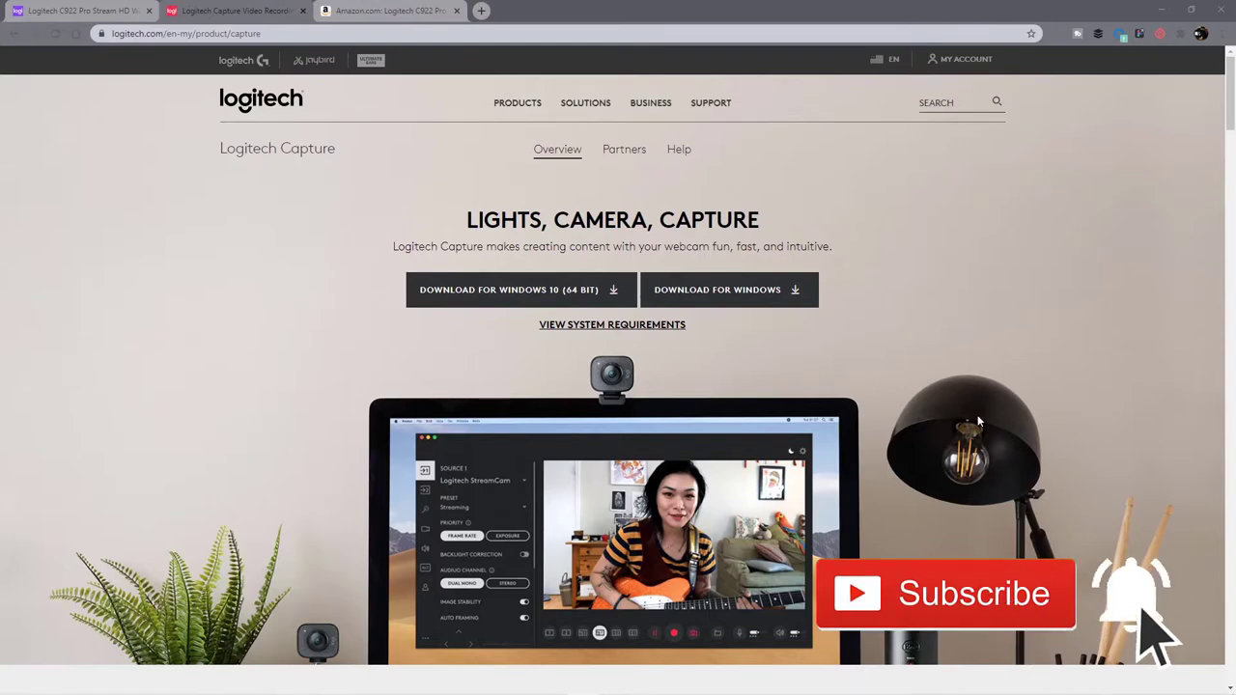
Step: Scroll down the Logitech Capture product page past the feature icons to the Powered by Capture carousel
scroll(947, 410, "down", 2)
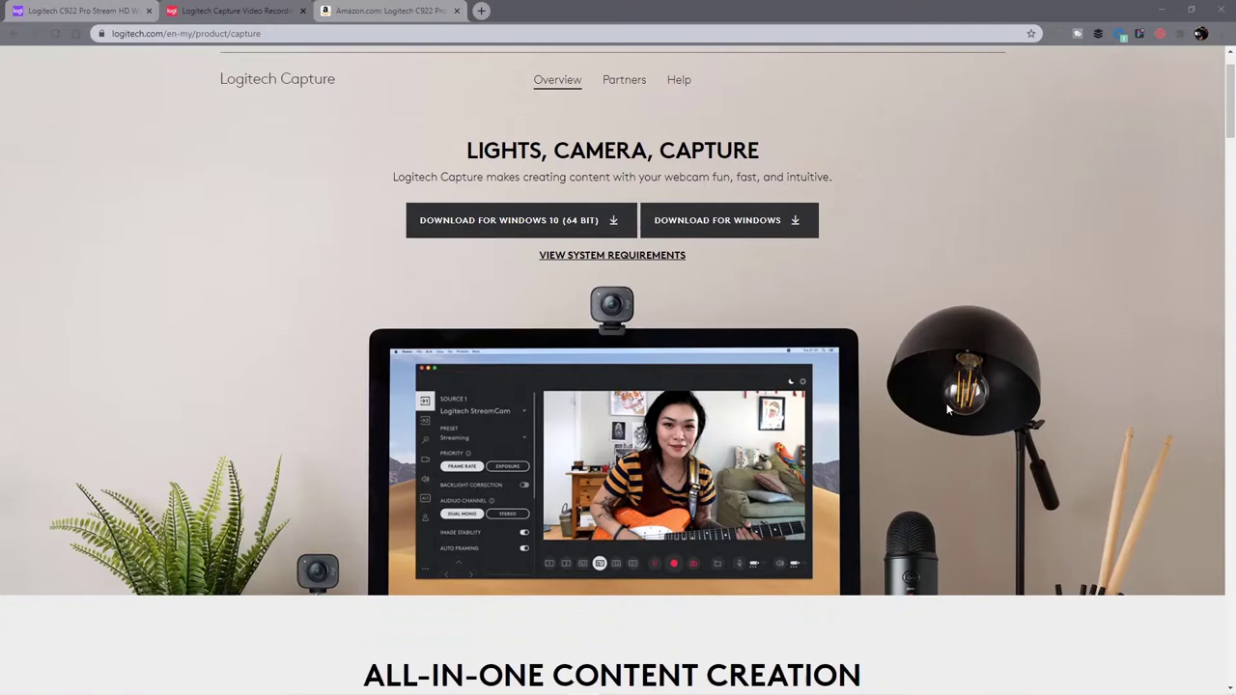
scroll(947, 410, "down", 1)
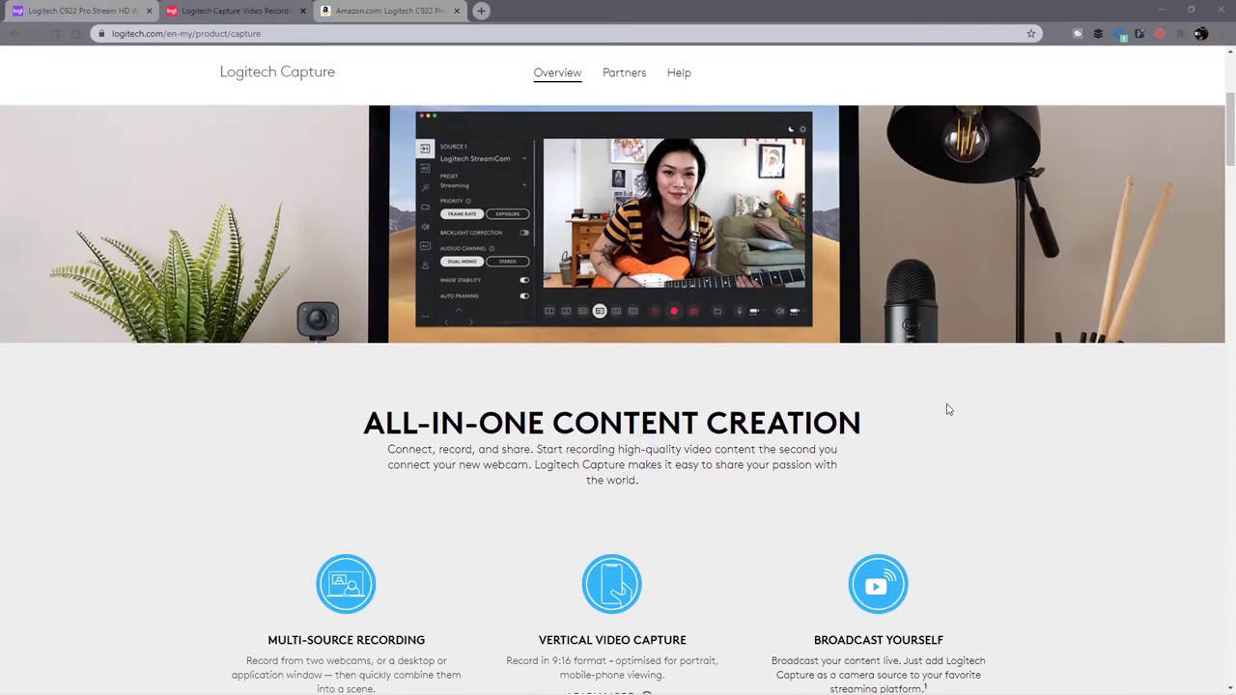
scroll(946, 409, "down", 1)
scroll(947, 409, "down", 2)
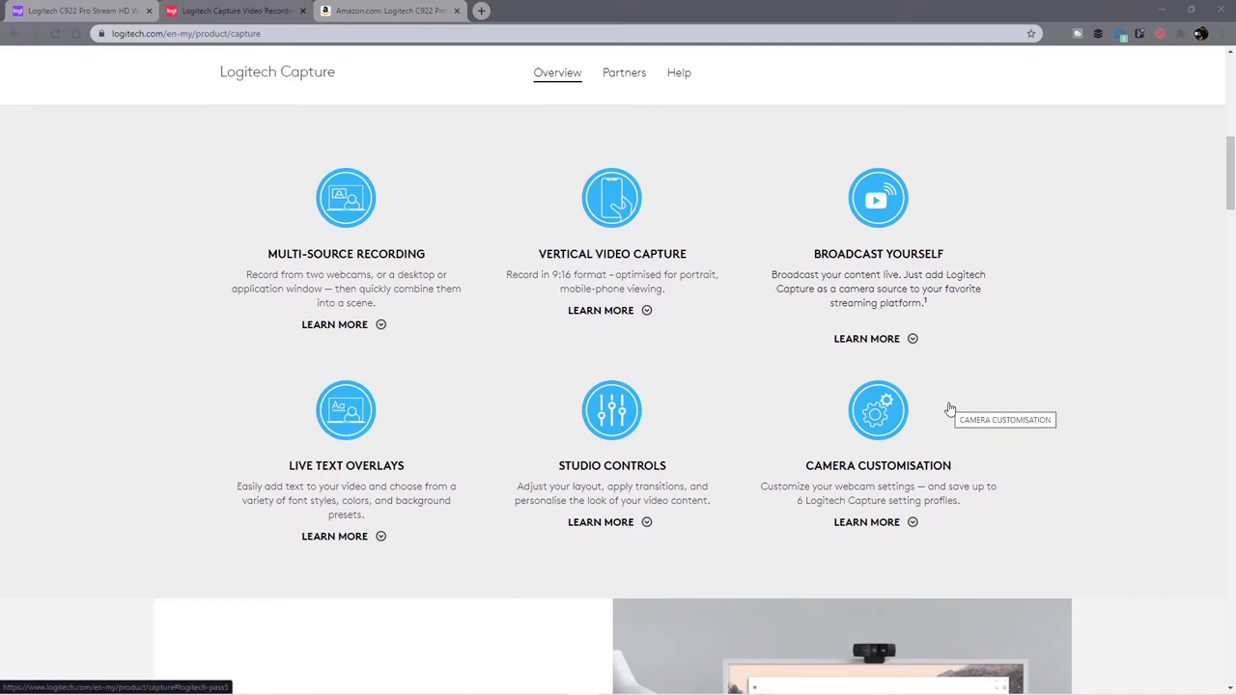
scroll(950, 409, "down", 2)
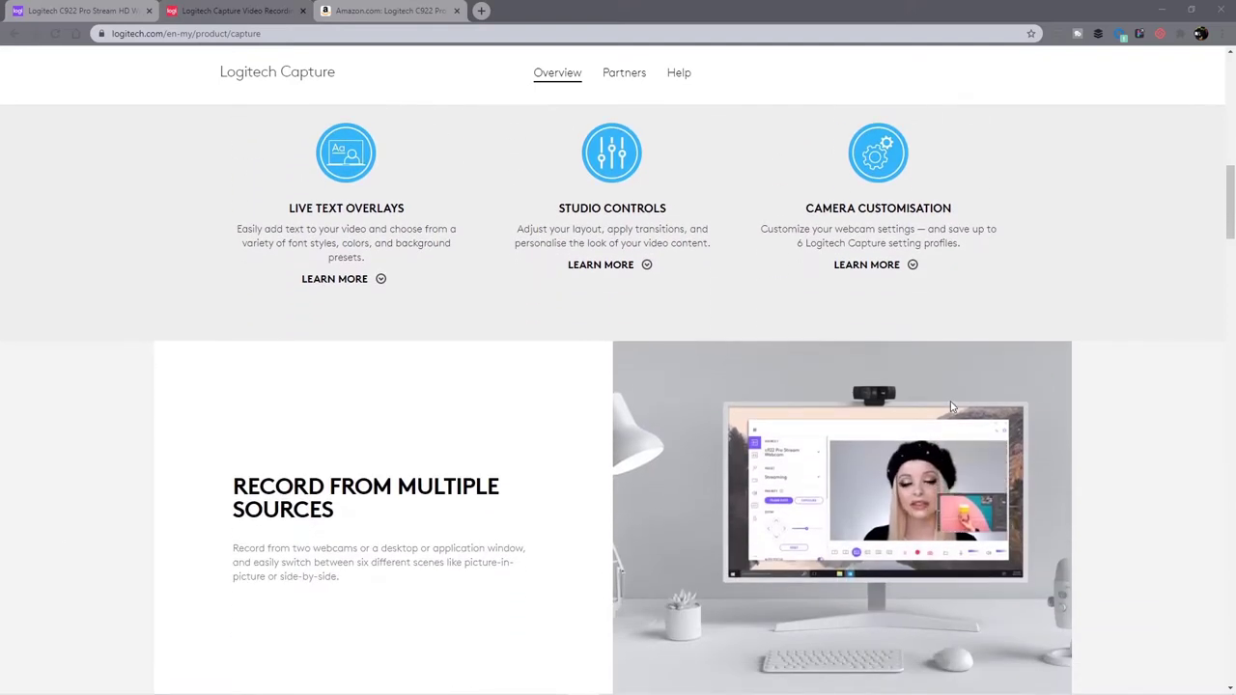
scroll(950, 407, "down", 8)
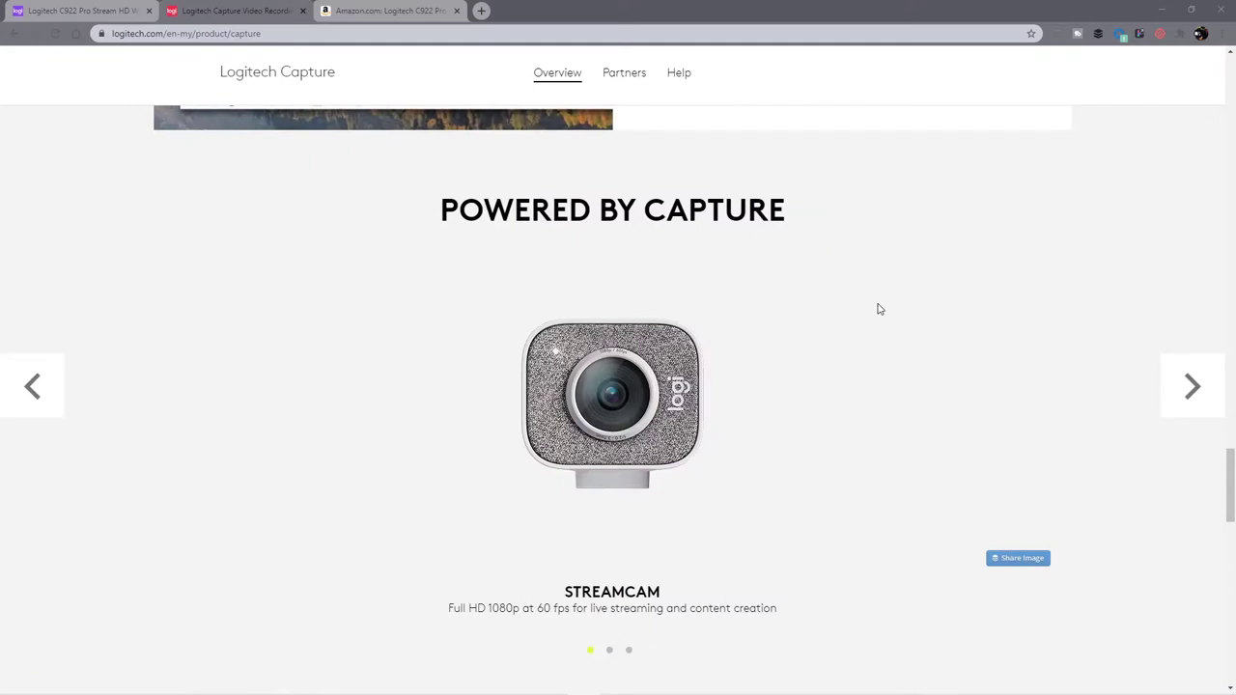
Step: Browse the webcam carousel forward to the BRIO 4K PRO and back to the C922 PRO STREAM
left_click(1190, 383)
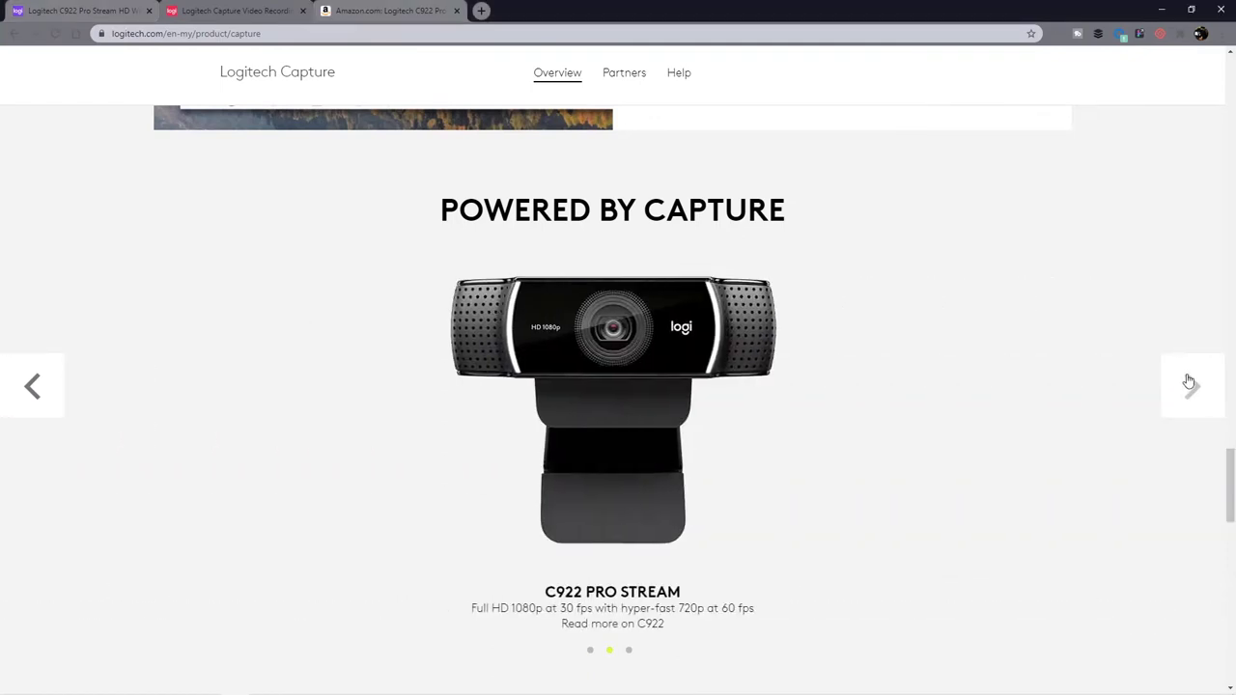
left_click(1189, 382)
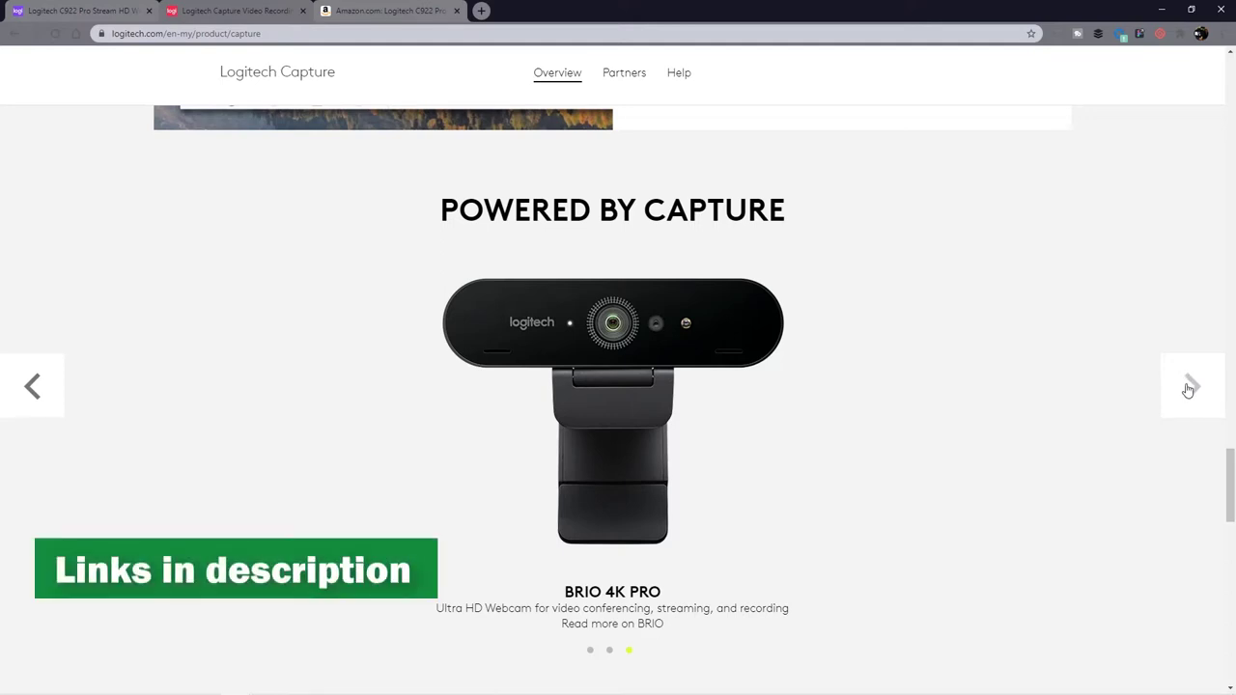
left_click(51, 402)
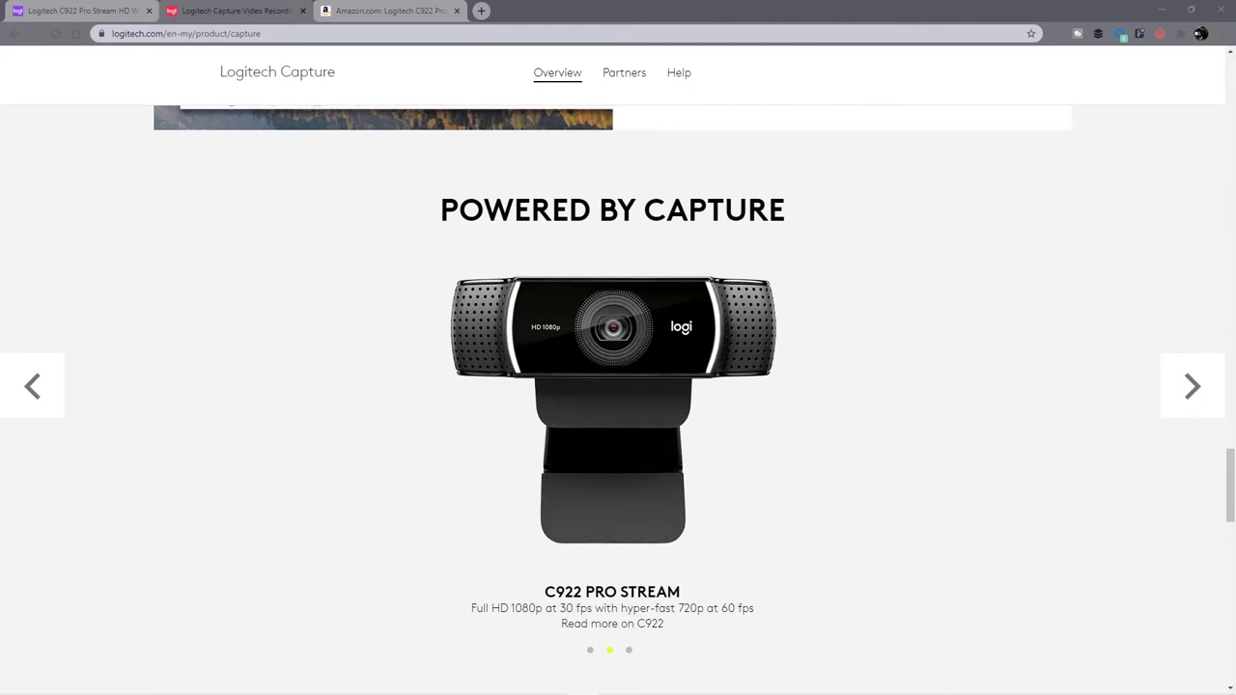
Step: Scroll back up to the Logitech Capture feature descriptions
scroll(1111, 447, "up", 5)
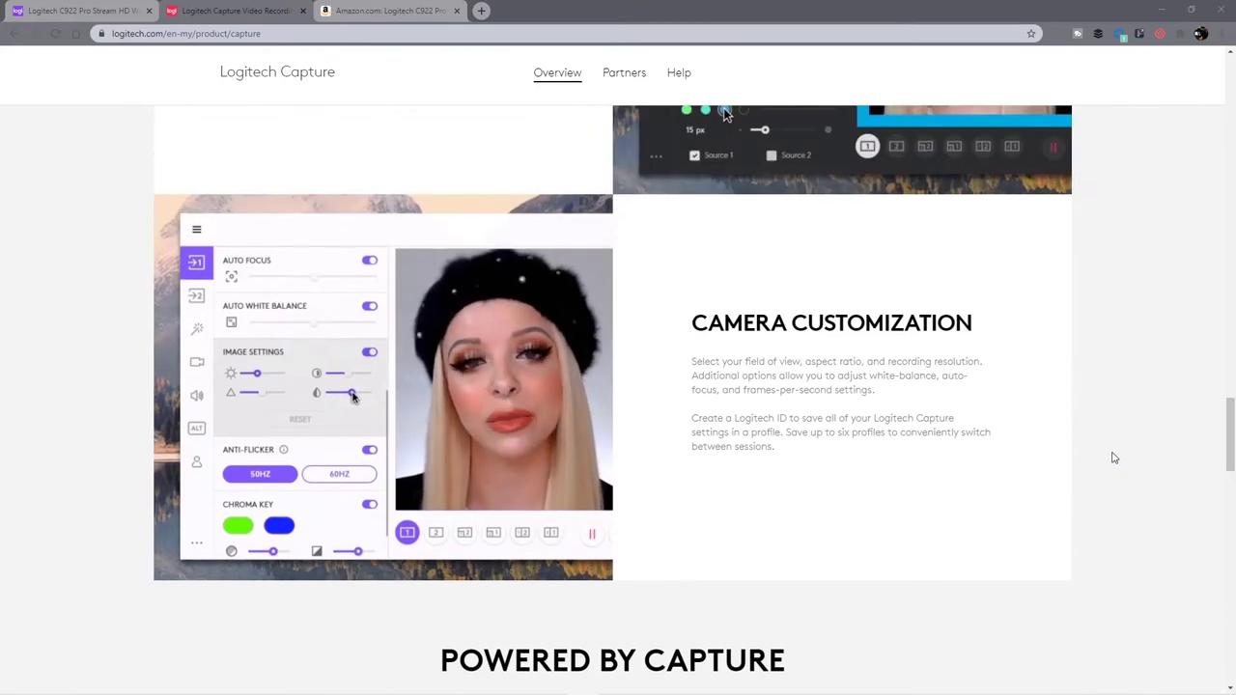
scroll(1116, 458, "up", 6)
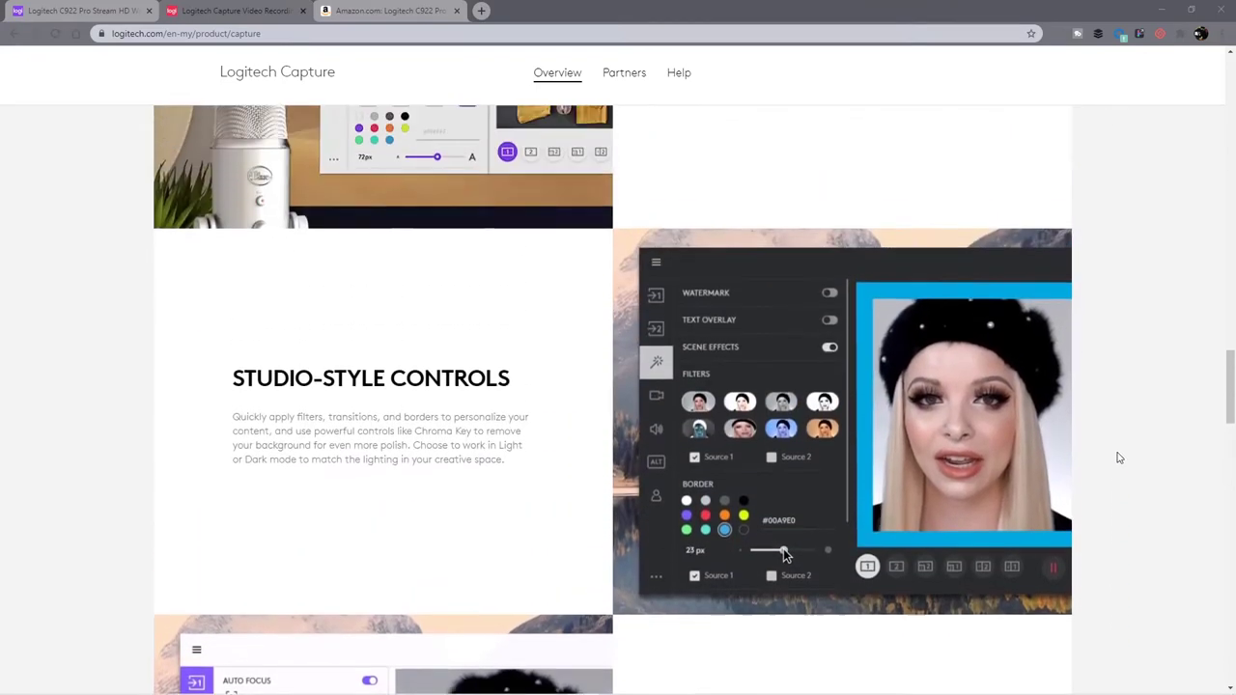
scroll(1119, 456, "up", 5)
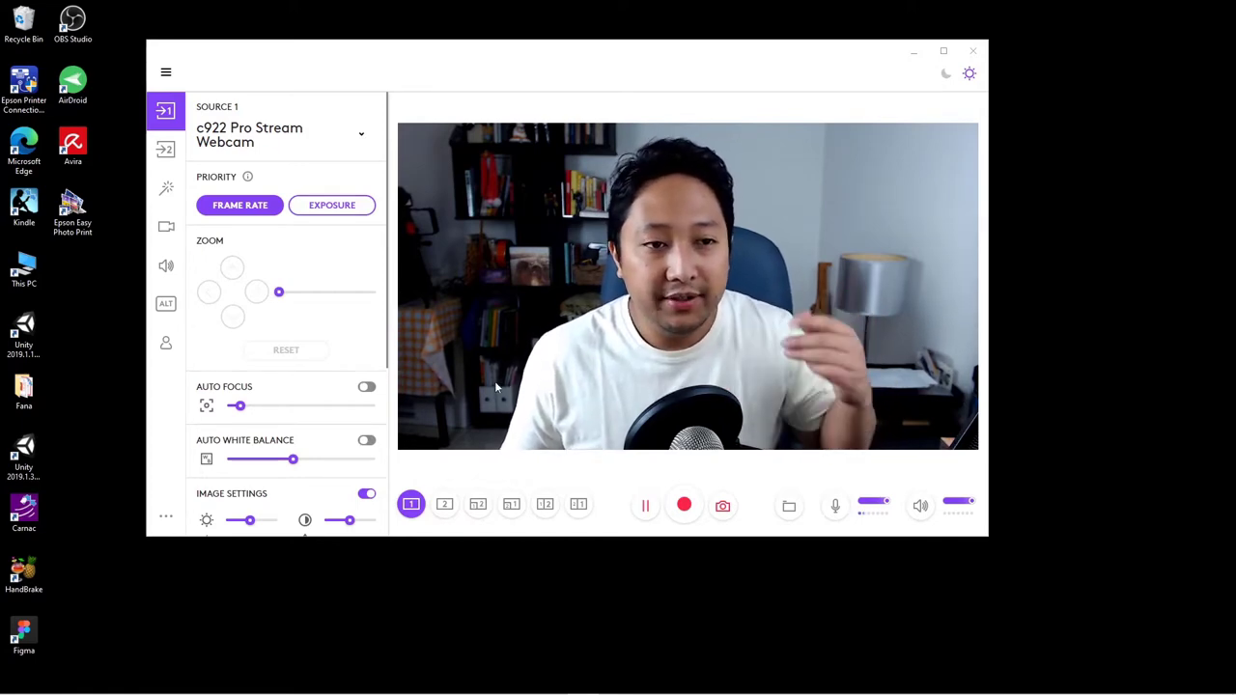
Step: Create a new settings profile named 'Test' from the account panel's Settings Profile list
left_click(165, 348)
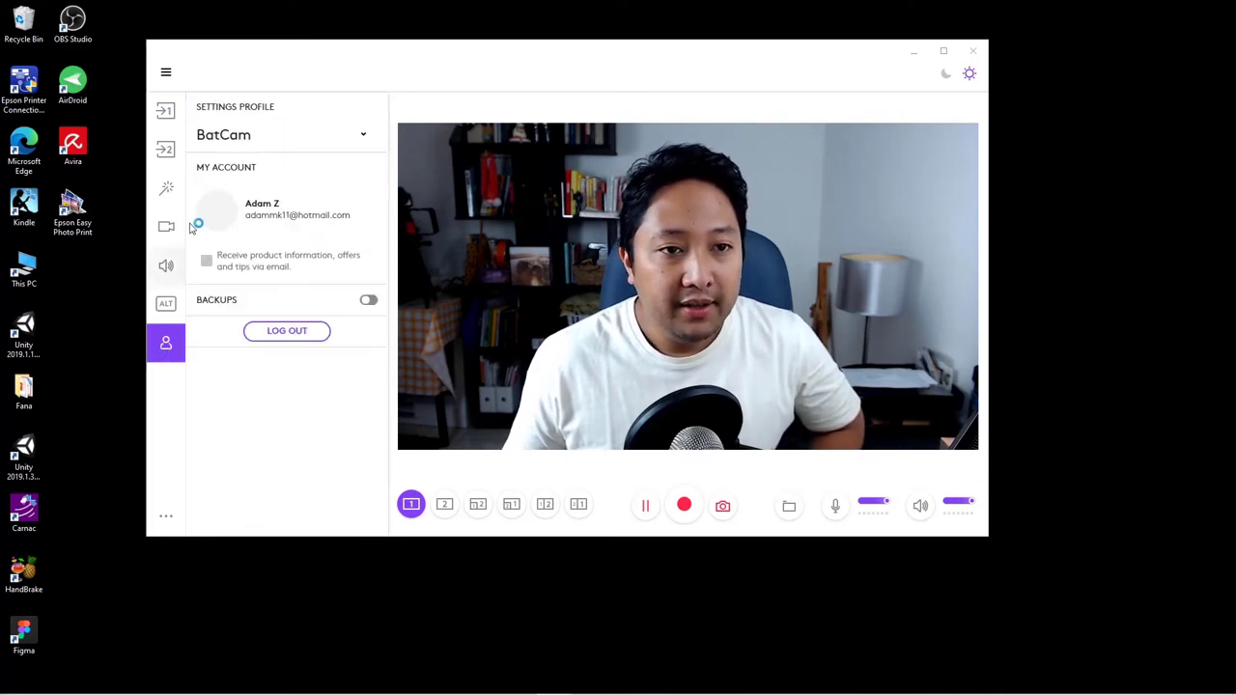
left_click(368, 137)
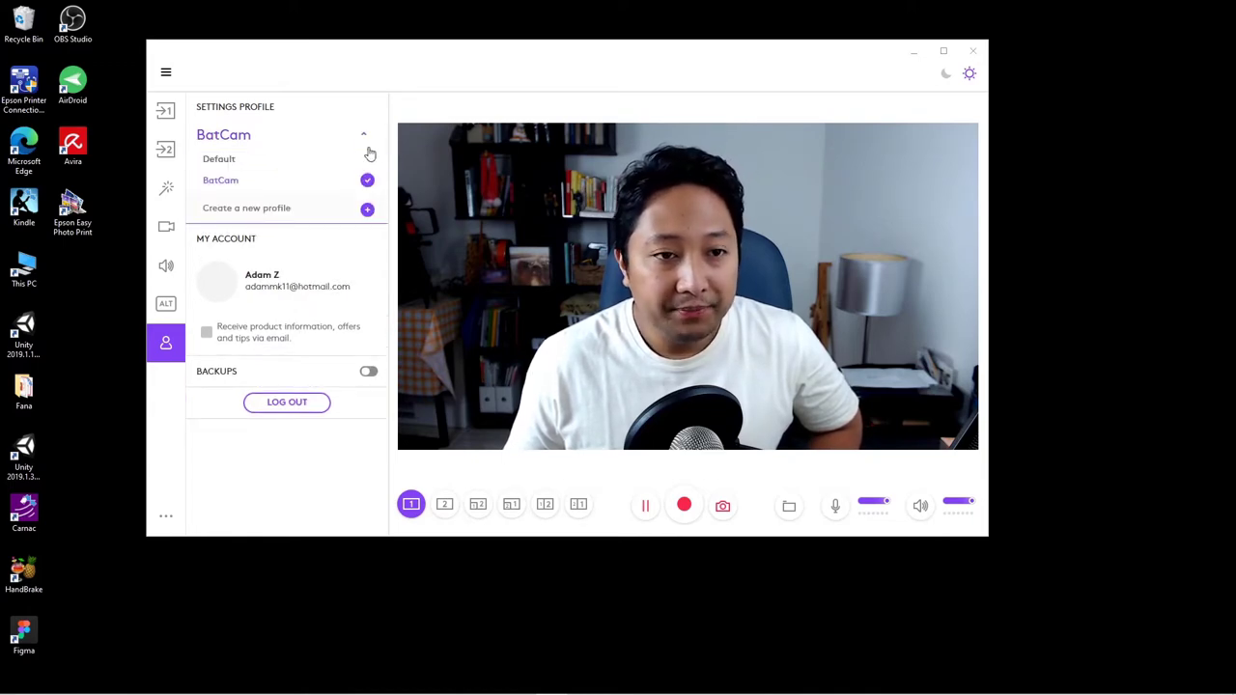
left_click(367, 209)
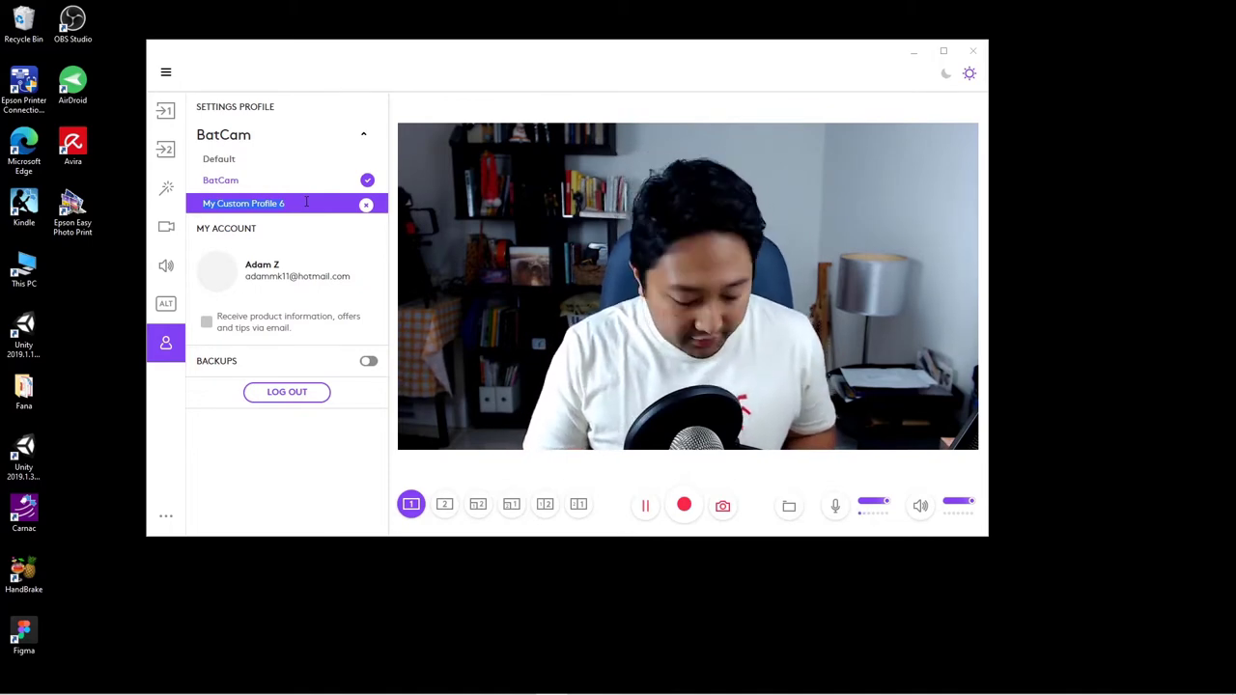
type("Test")
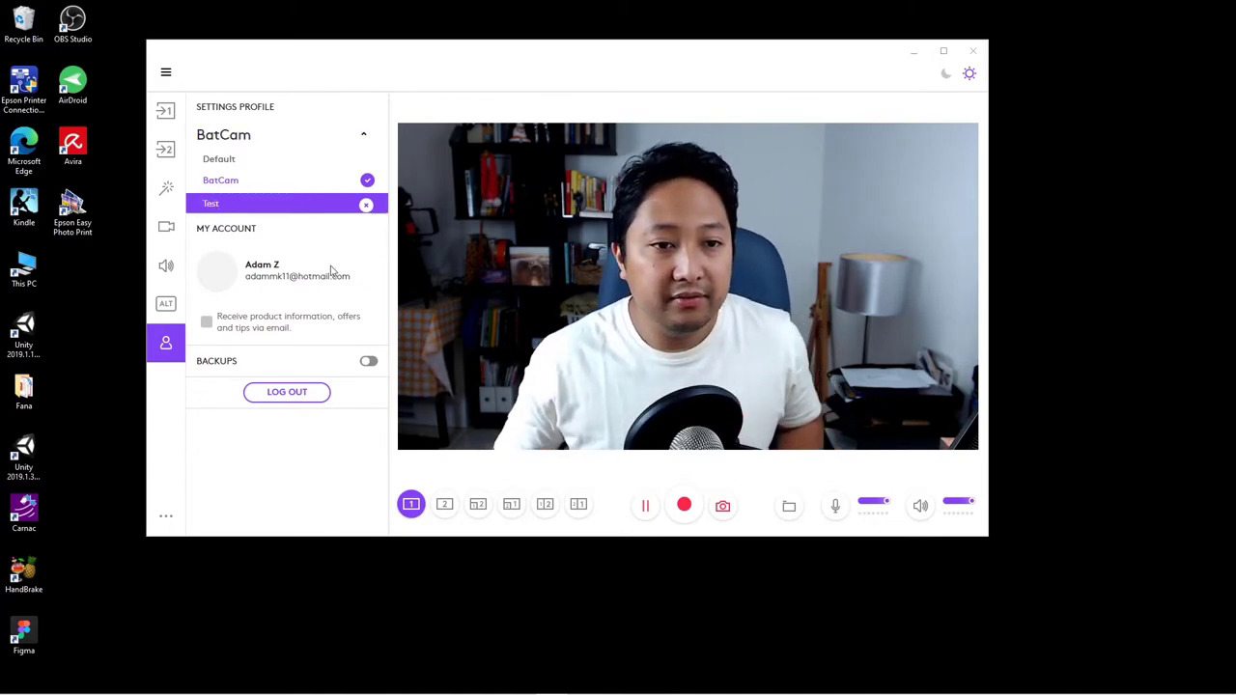
left_click(911, 397)
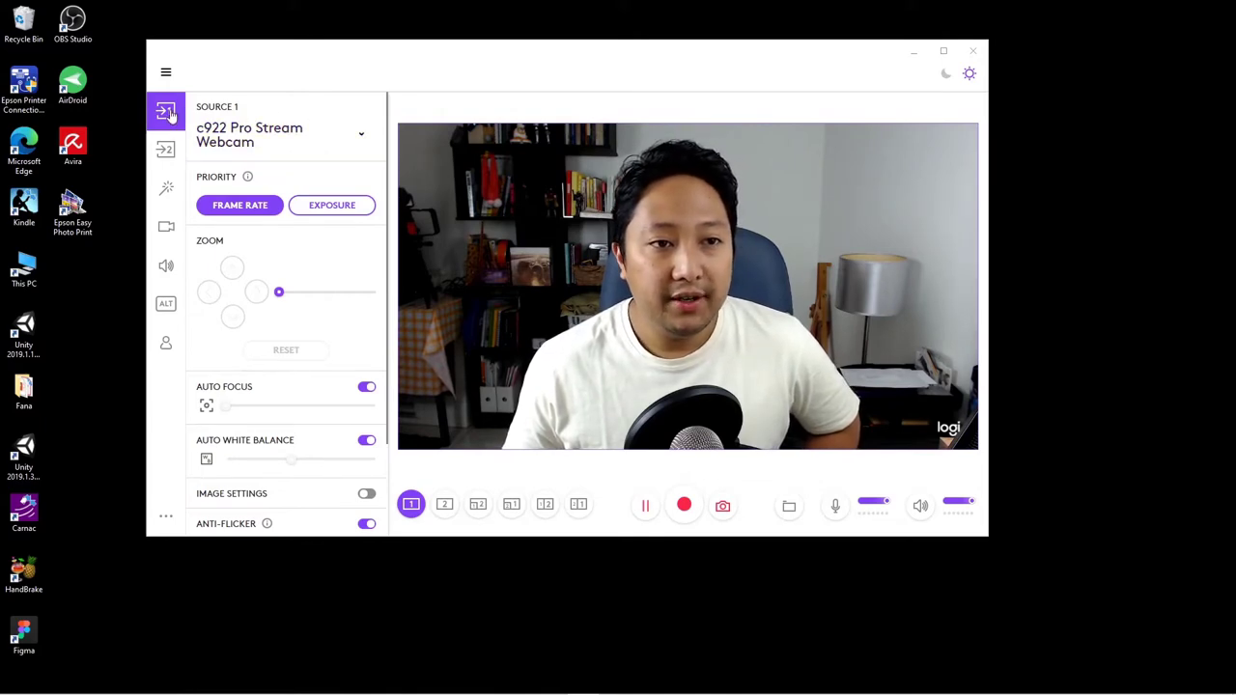
Step: Set Source 2 to Display 1 under Screen Capture
left_click(172, 154)
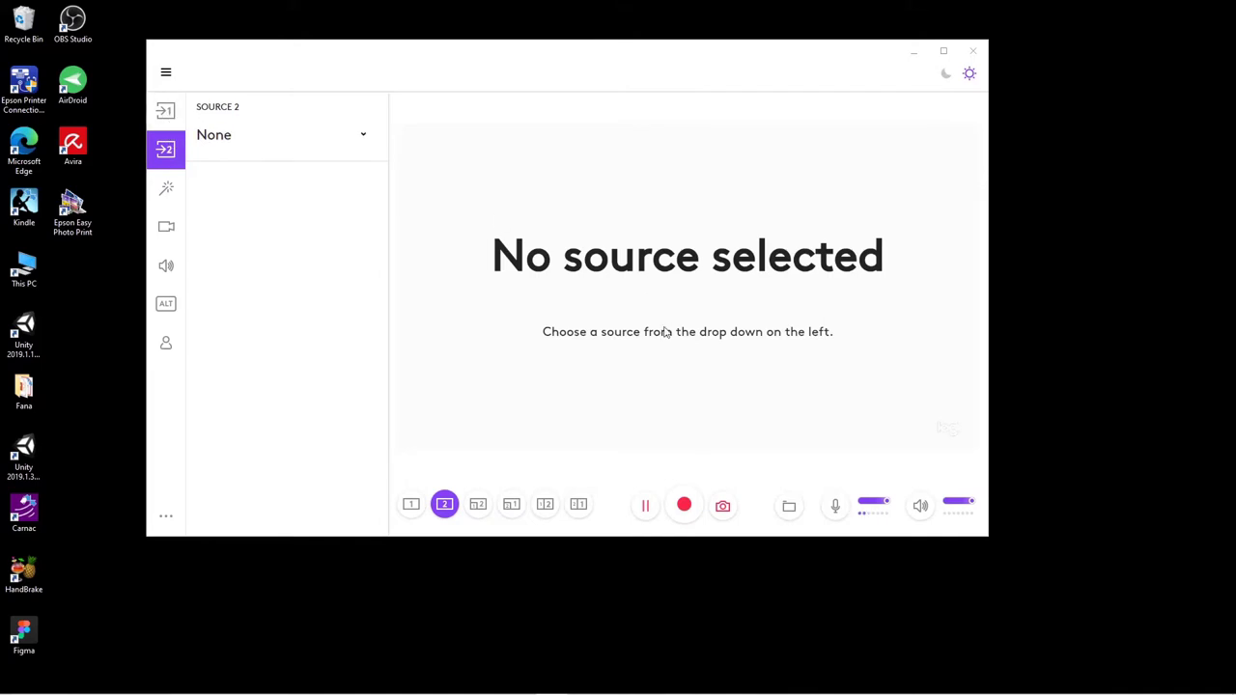
left_click(365, 136)
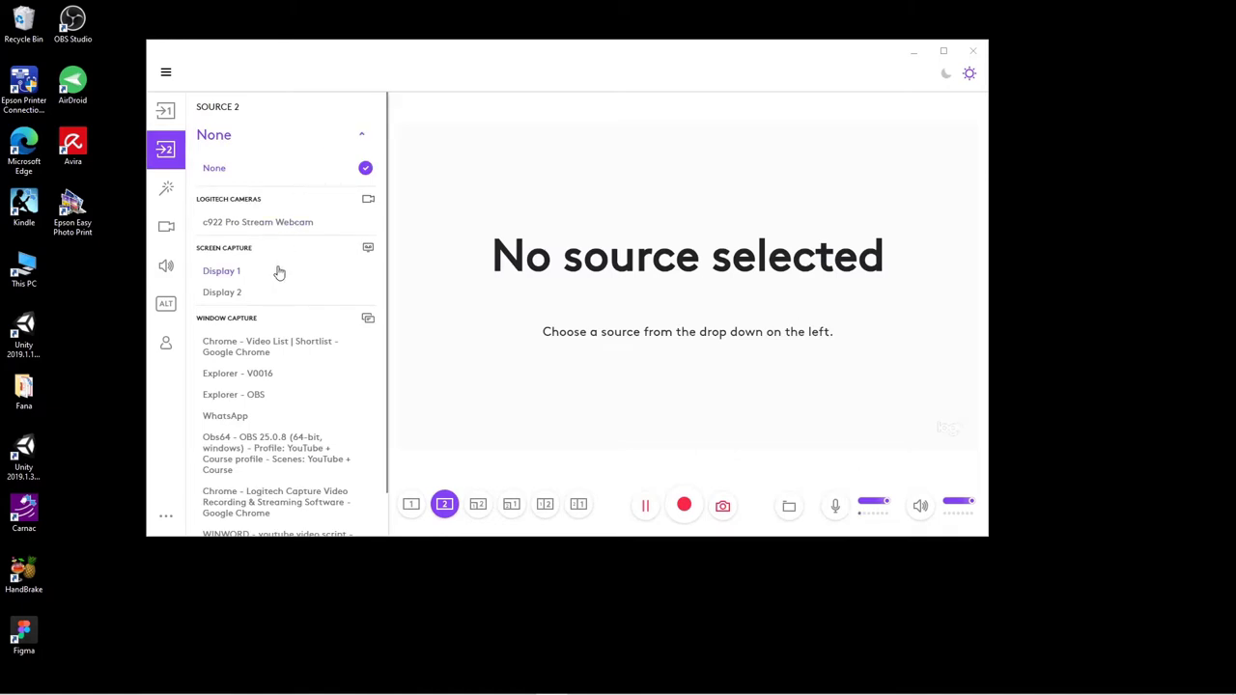
left_click(221, 272)
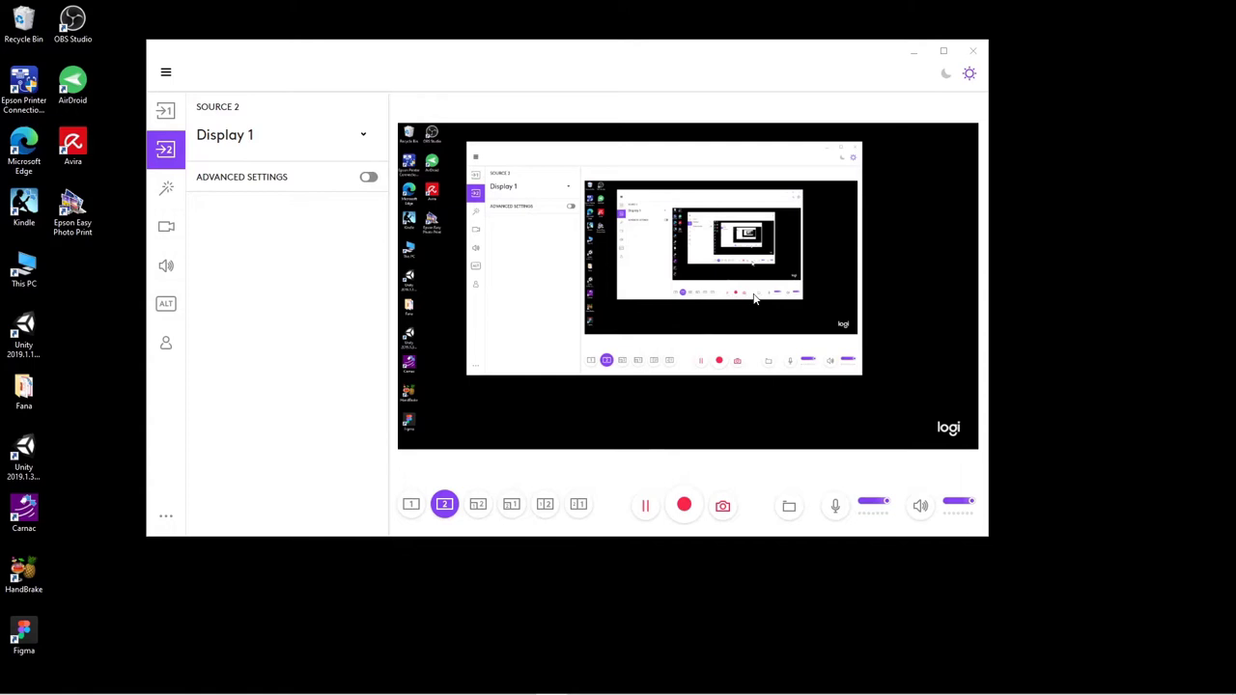
Step: Switch Source 1 to the 'Chrome - Logitech Capture Video' window under Window Capture
left_click(168, 113)
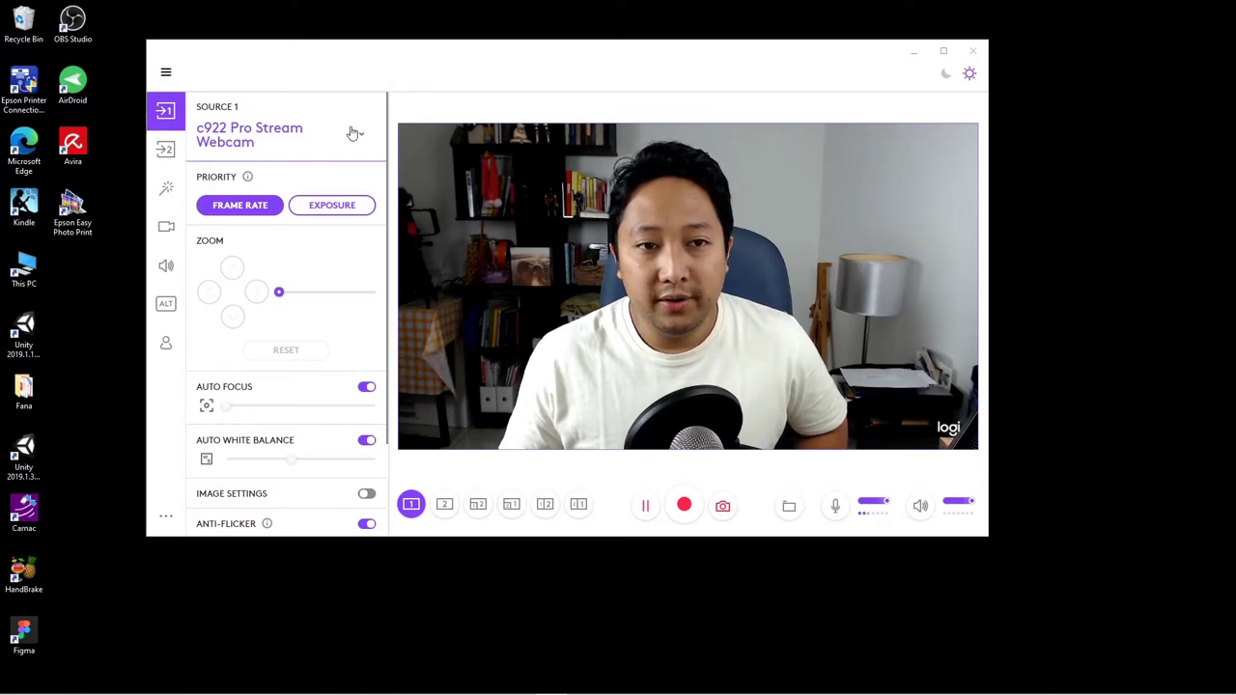
left_click(360, 139)
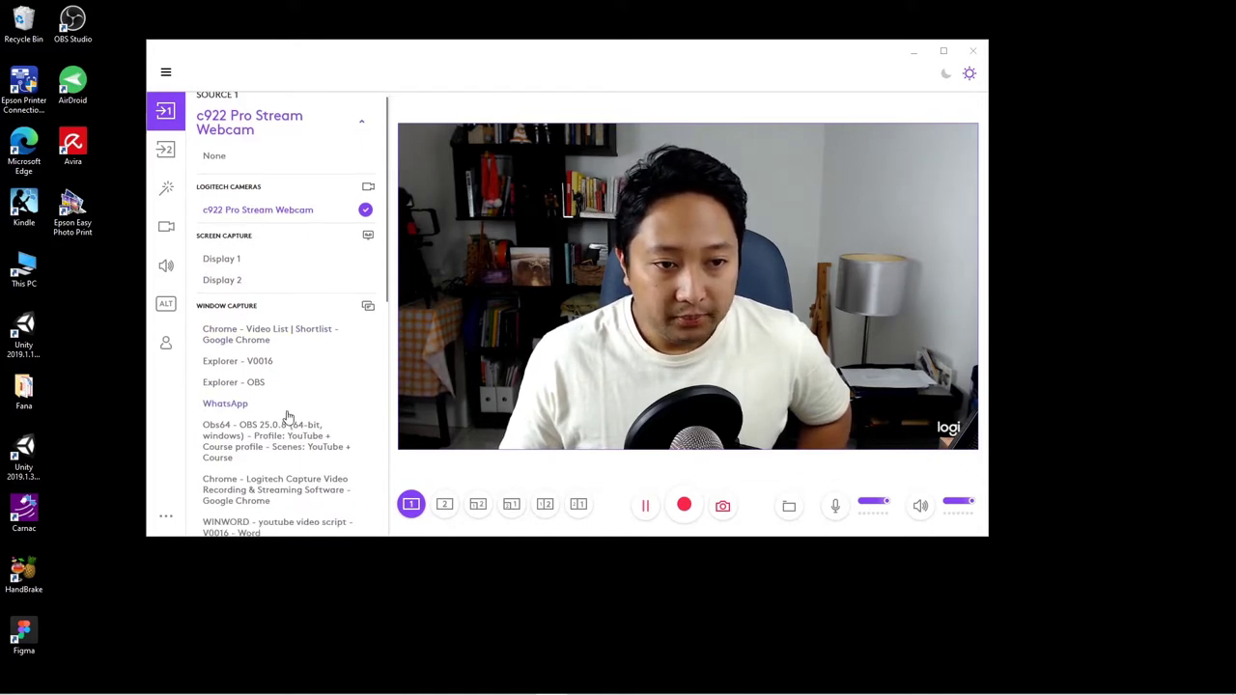
scroll(288, 418, "down", 1)
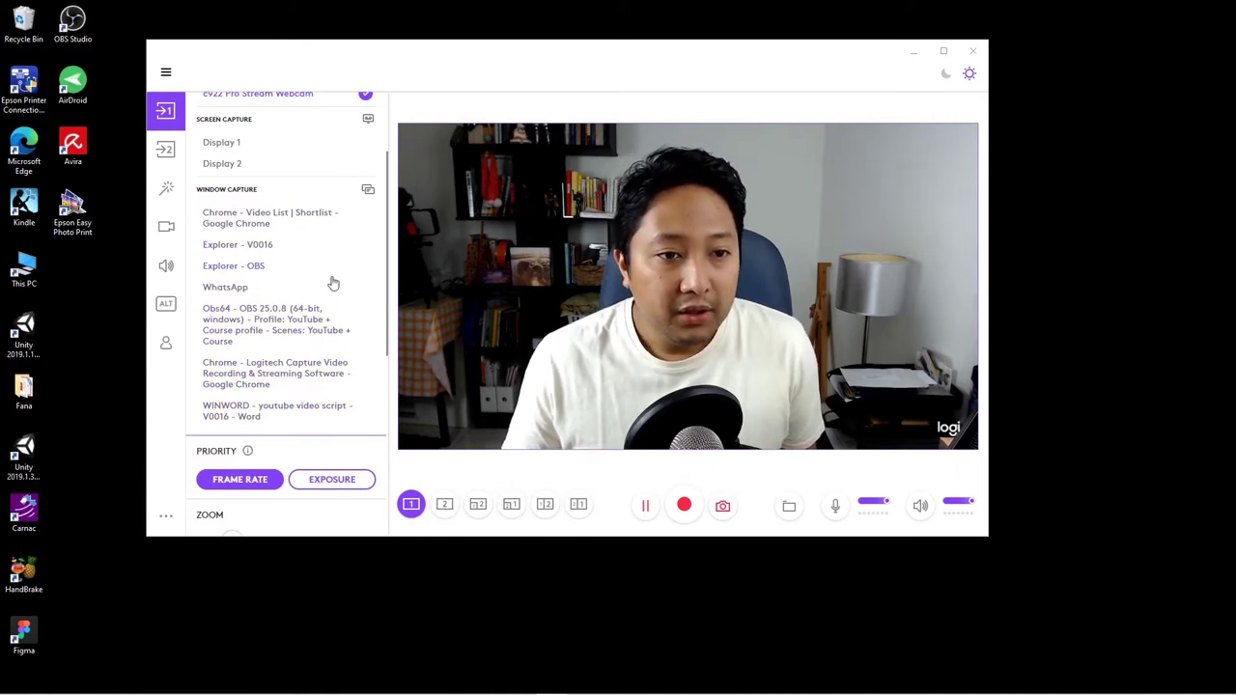
left_click(281, 374)
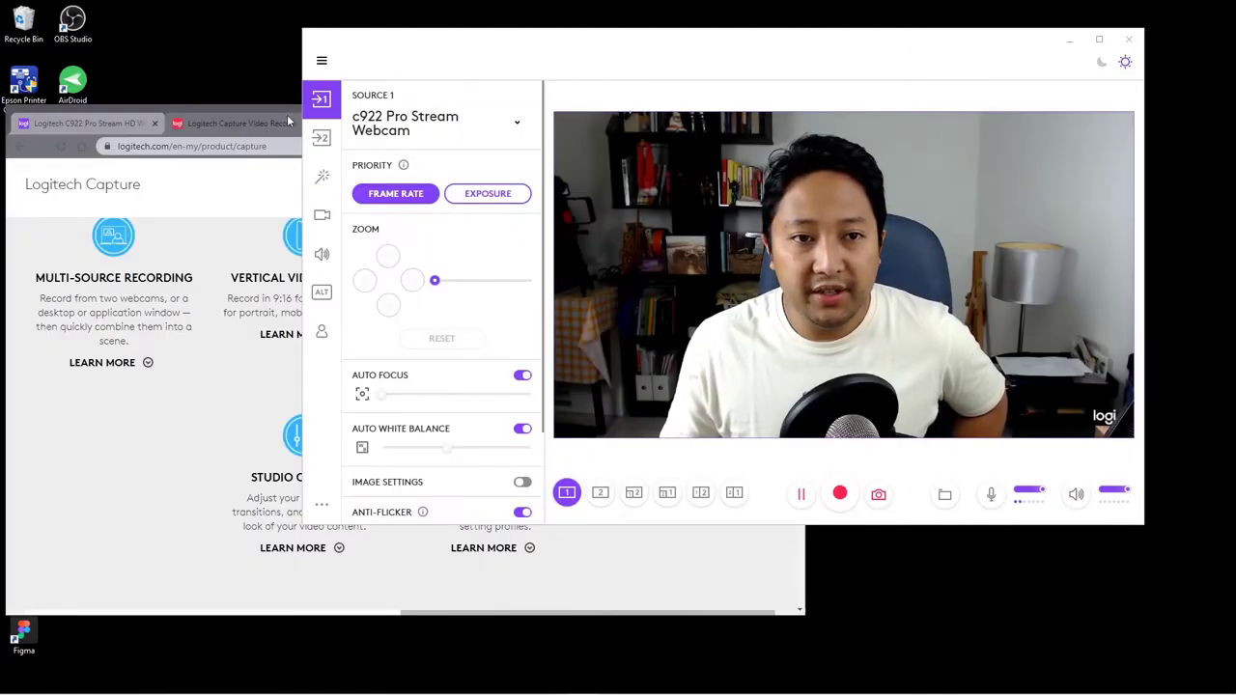
Step: Set Source 2 to capture the Chrome window showing the Logitech Capture page
left_click(320, 138)
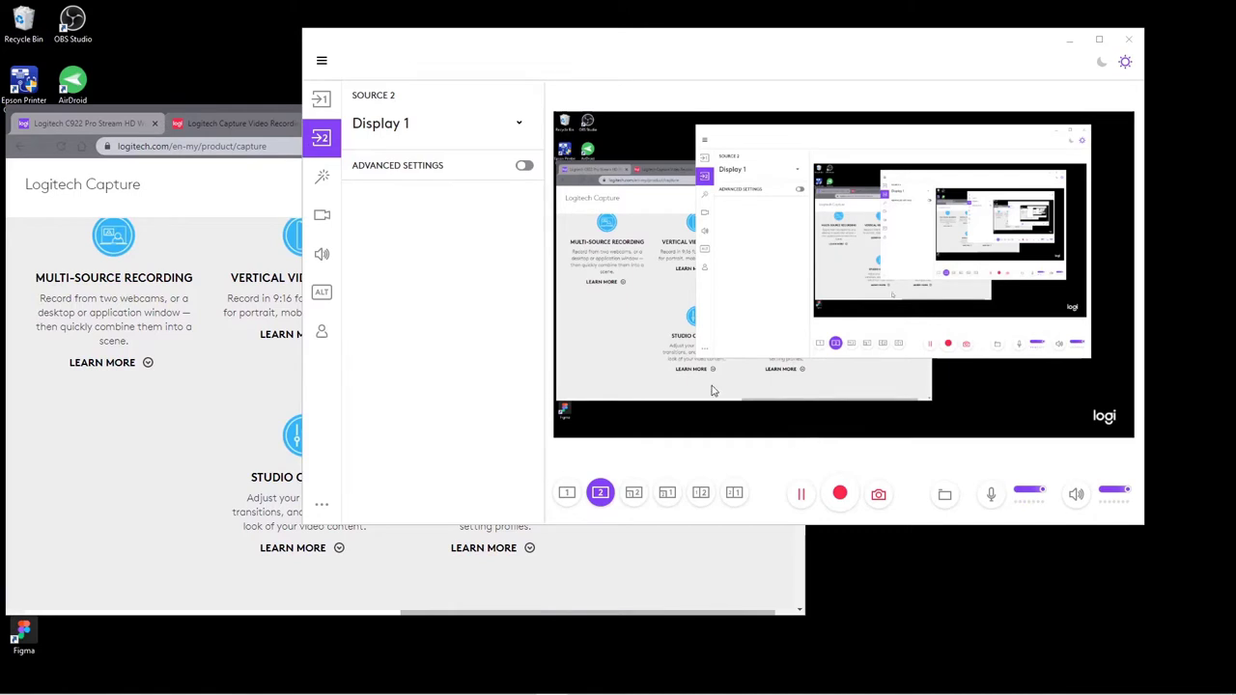
left_click(517, 127)
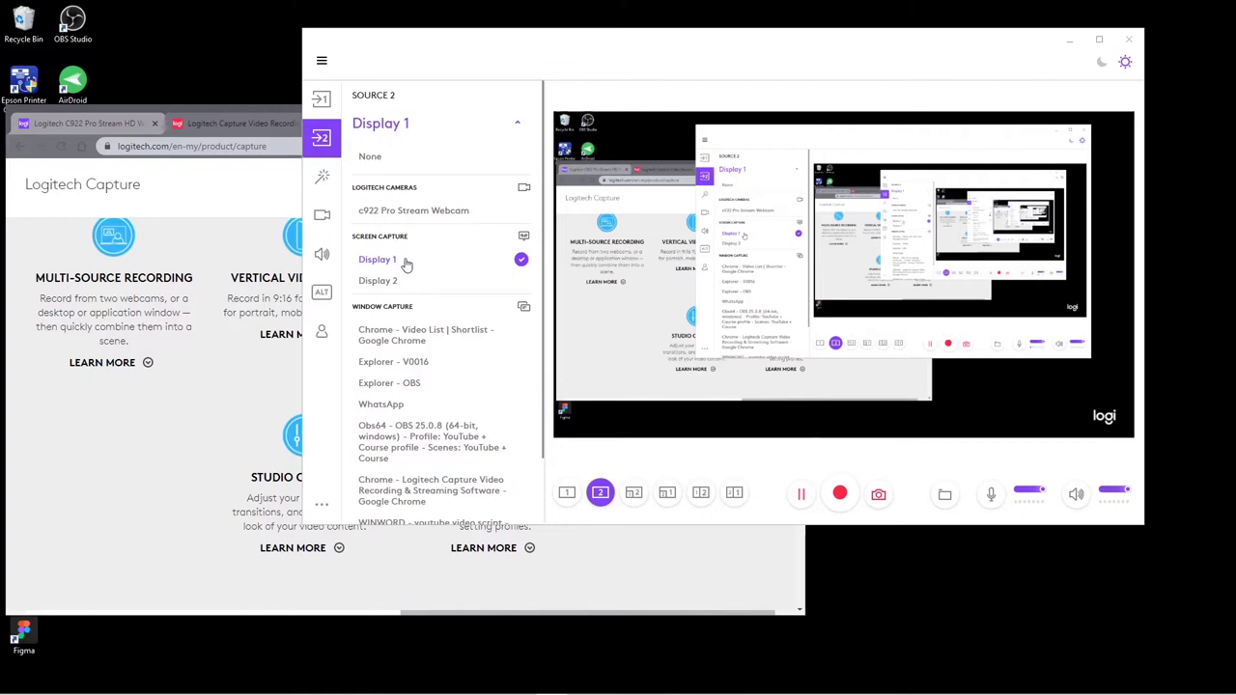
scroll(460, 369, "down", 2)
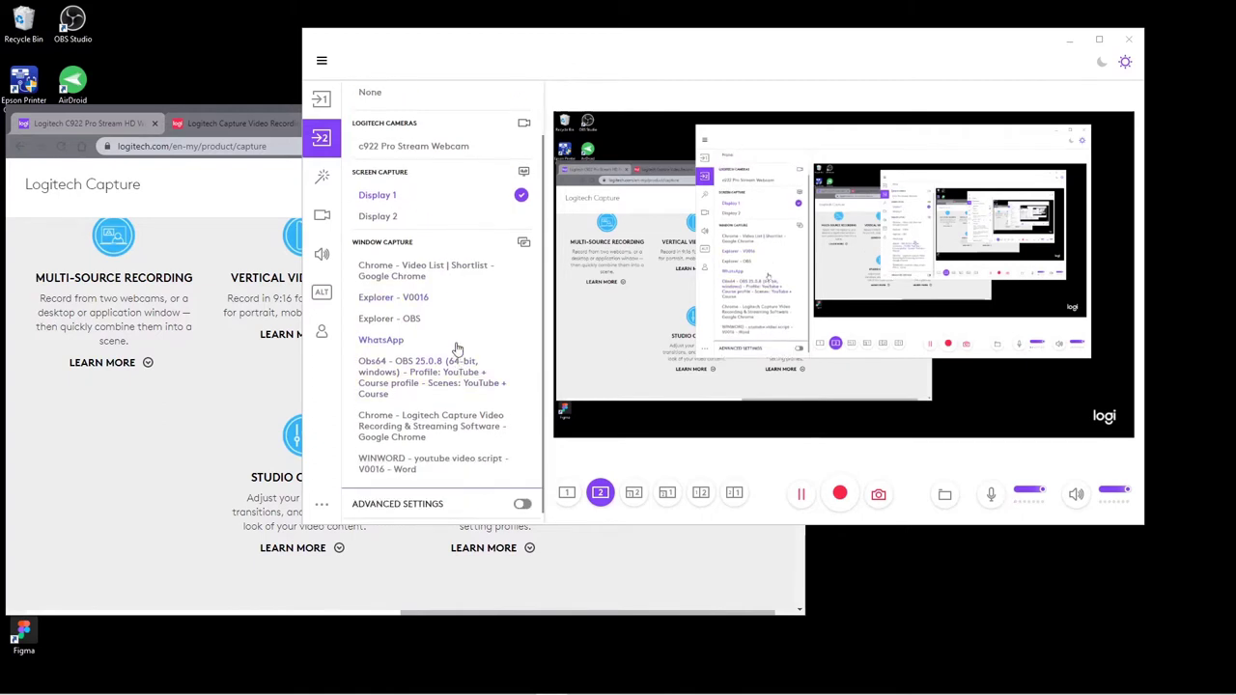
left_click(432, 426)
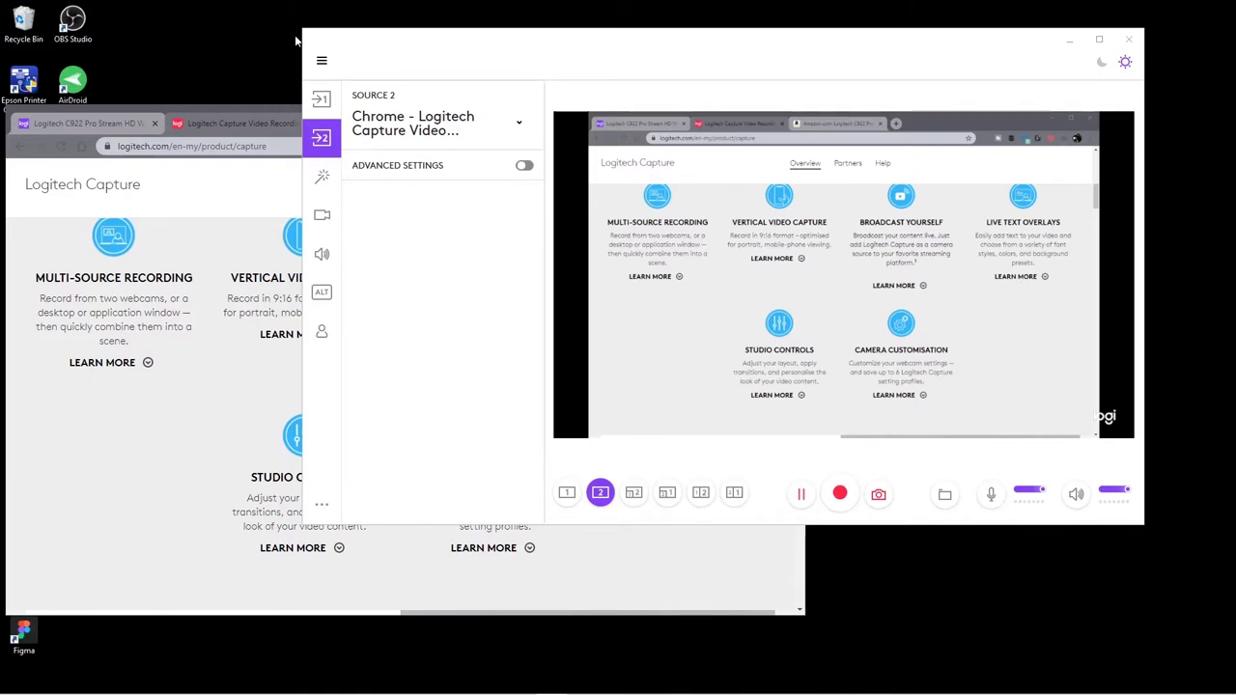
left_click(247, 104)
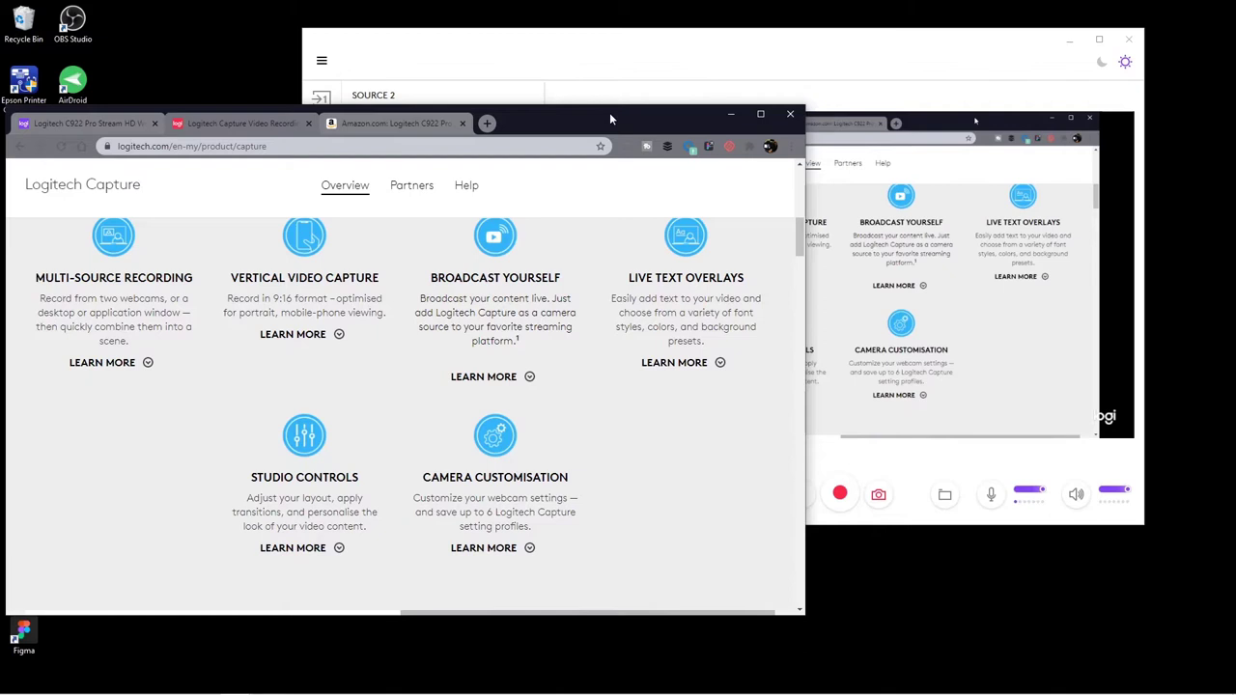
Step: Show the C922 product tab, then the Amazon C922 Pro Stream Webcam listing, checking the Capture preview
left_click(677, 54)
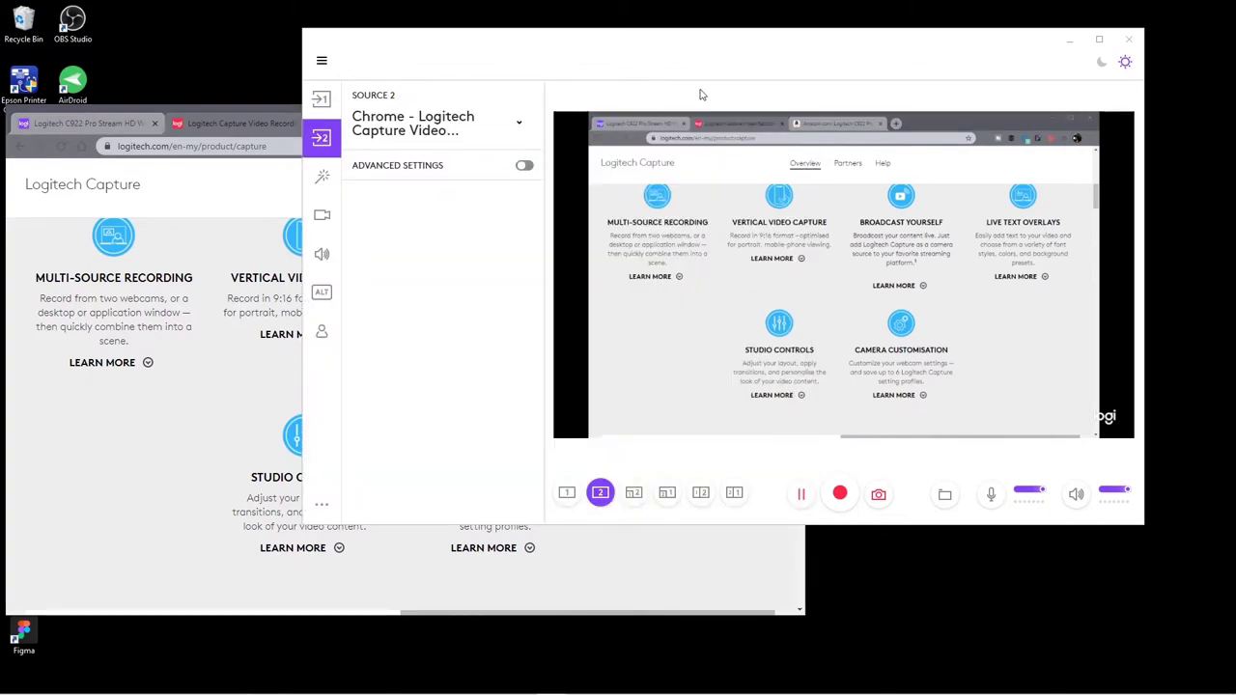
left_click_drag(702, 94, 771, 96)
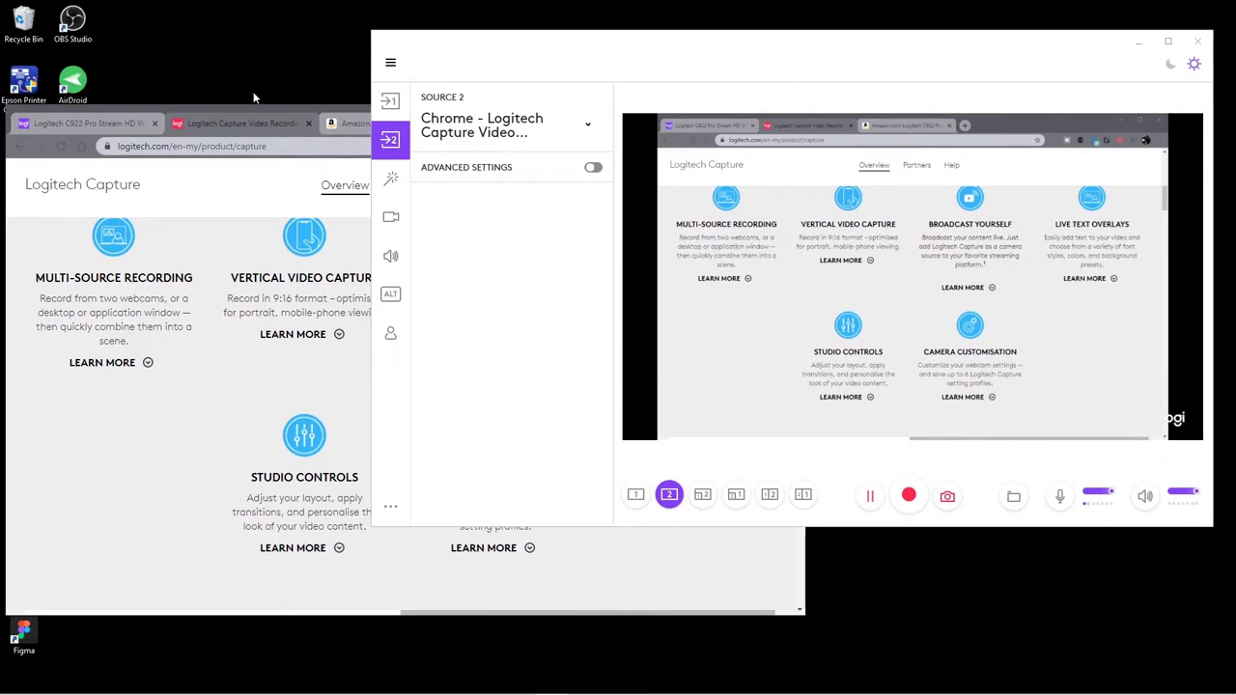
left_click(206, 111)
left_click(112, 124)
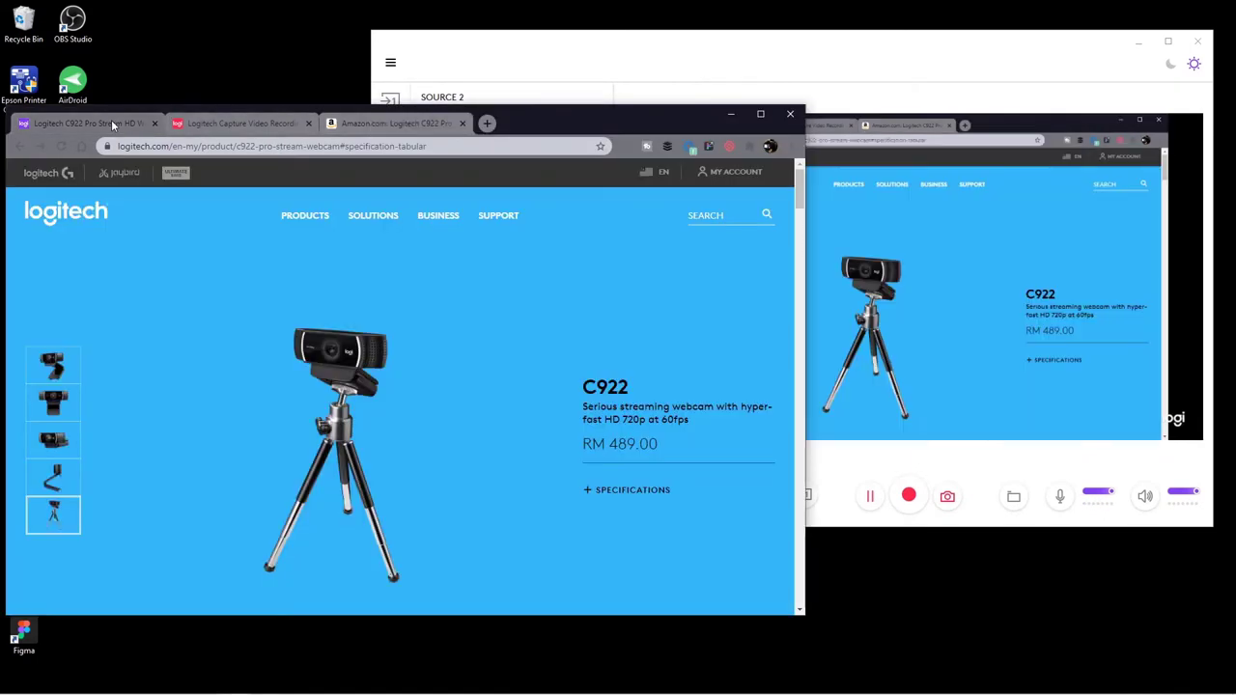
left_click(977, 246)
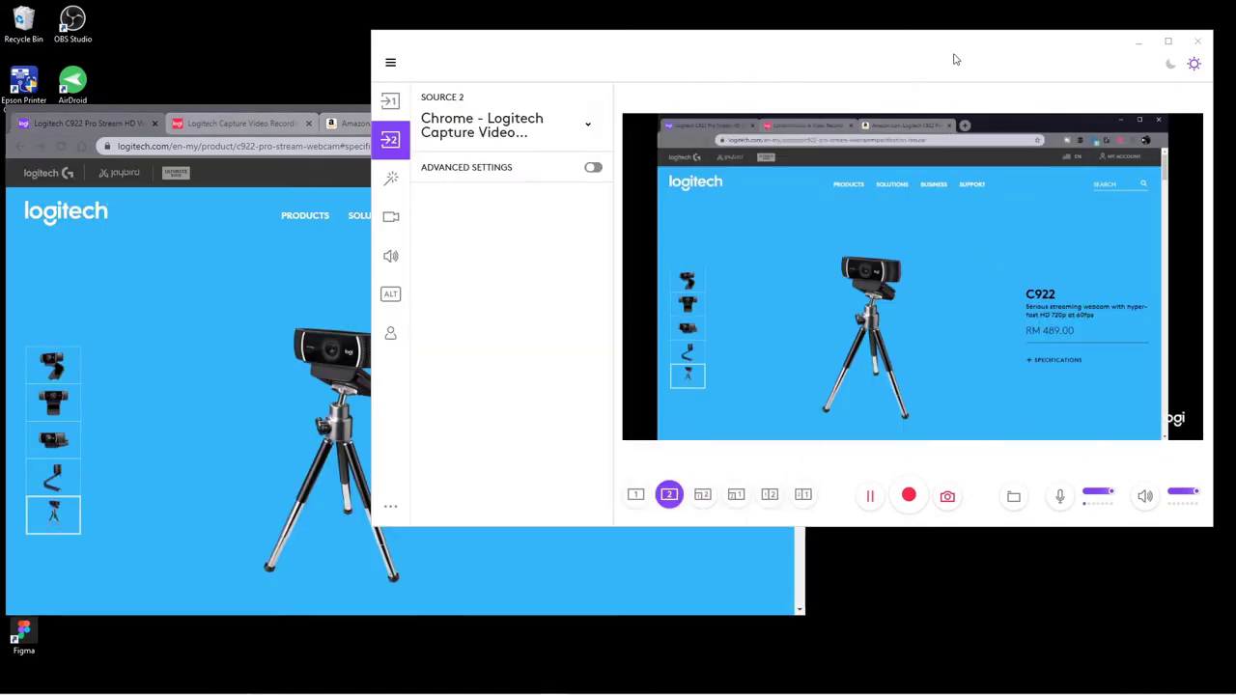
left_click(275, 106)
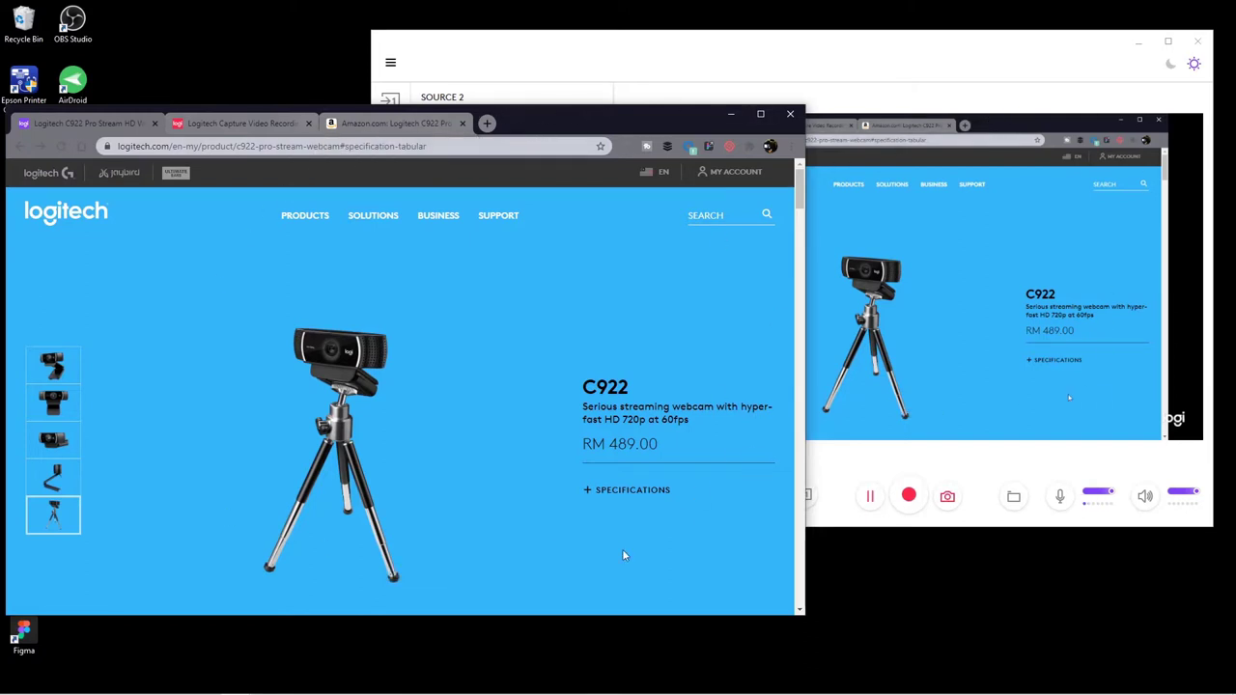
left_click(370, 125)
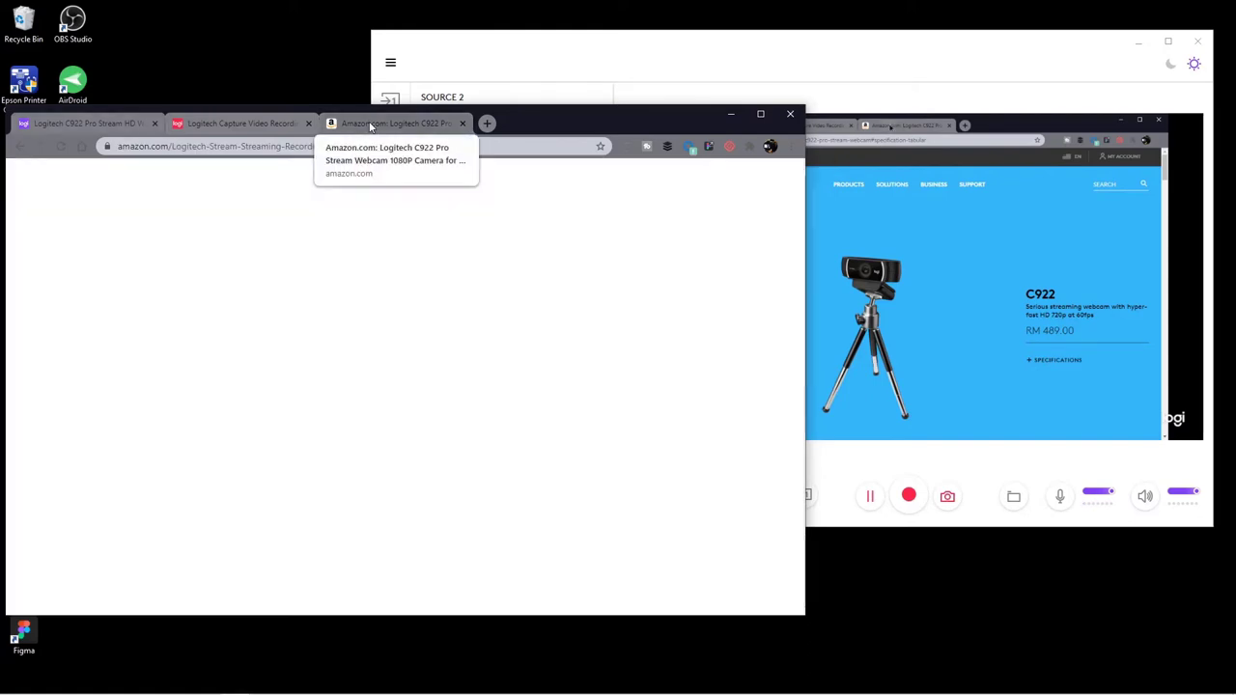
scroll(495, 441, "up", 1)
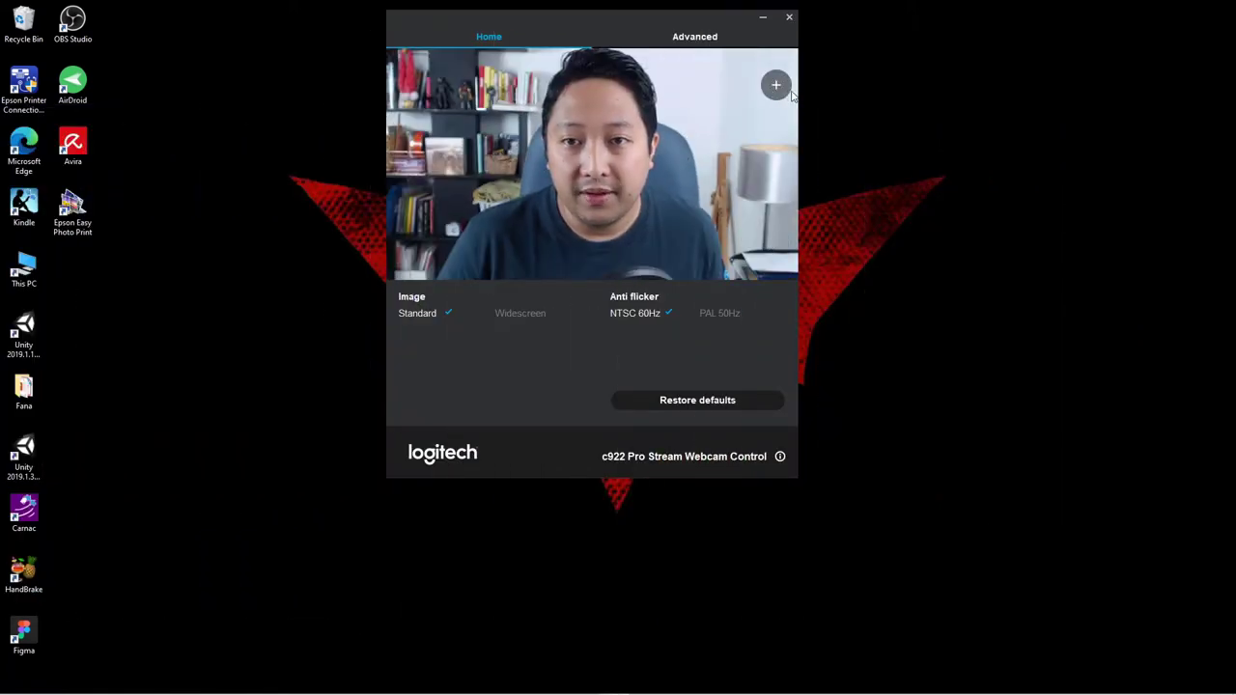
Step: Pan the webcam view toward the bookshelf, up and down, then recentre it on the person
left_click(674, 166)
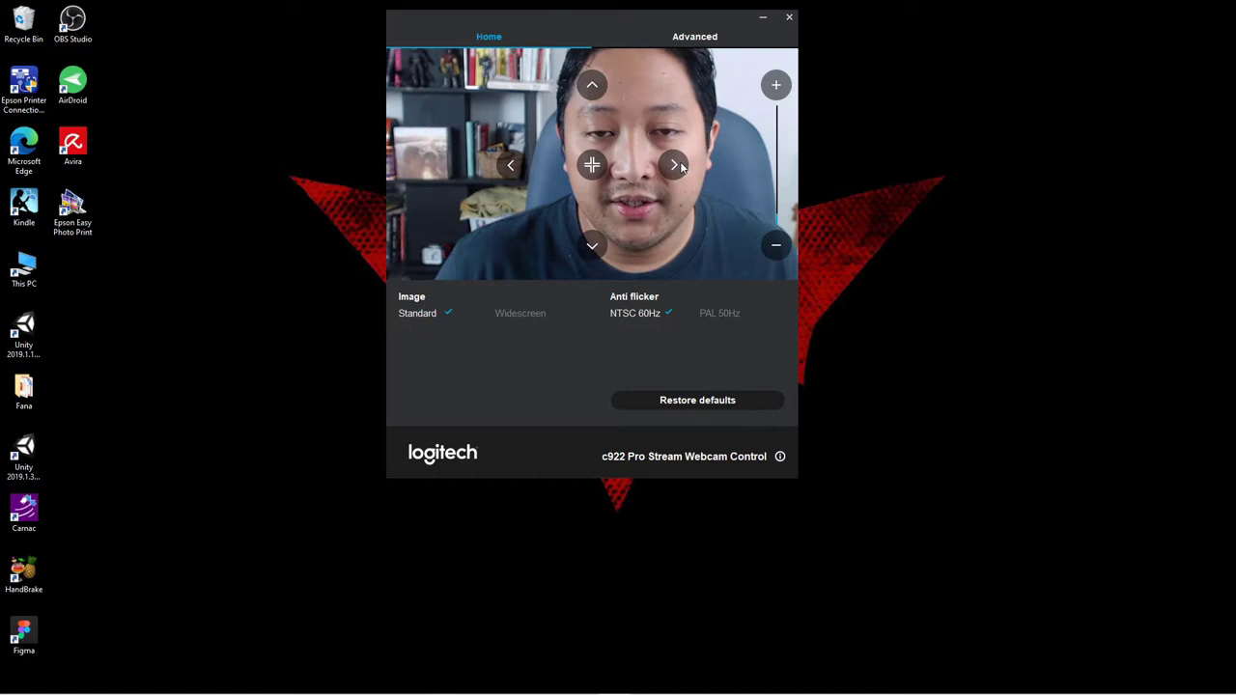
left_click(674, 166)
left_click(674, 165)
left_click(592, 85)
left_click(593, 85)
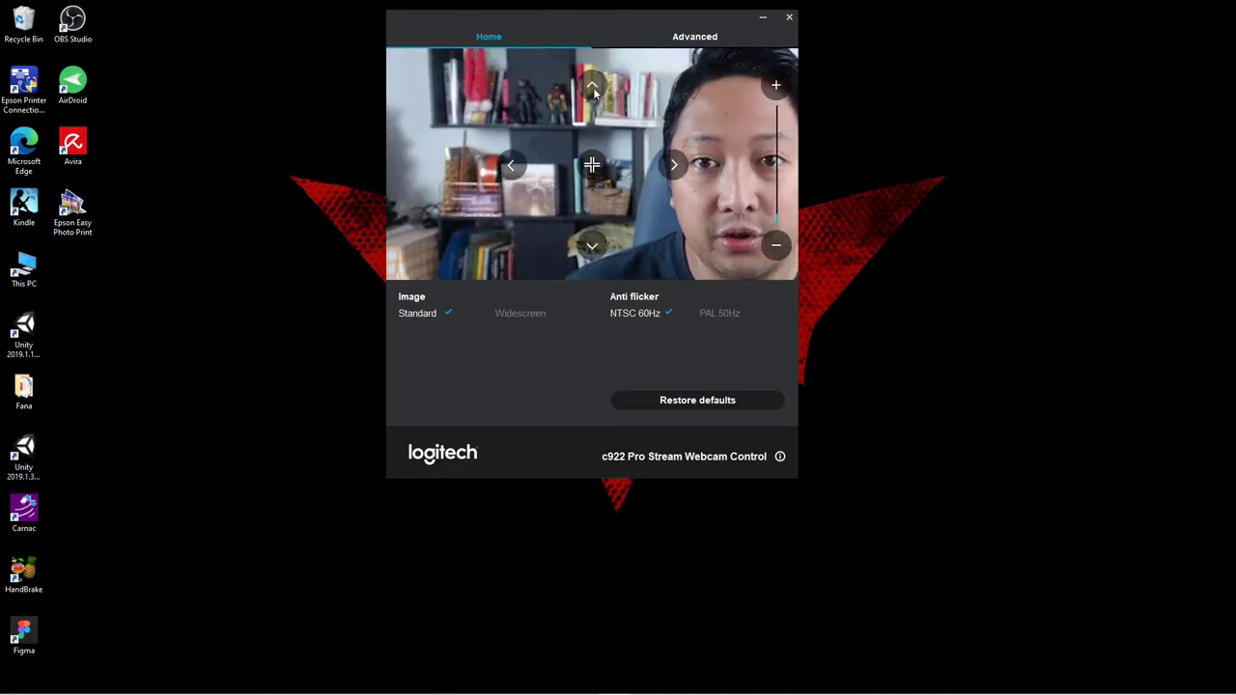
left_click(592, 247)
left_click(592, 165)
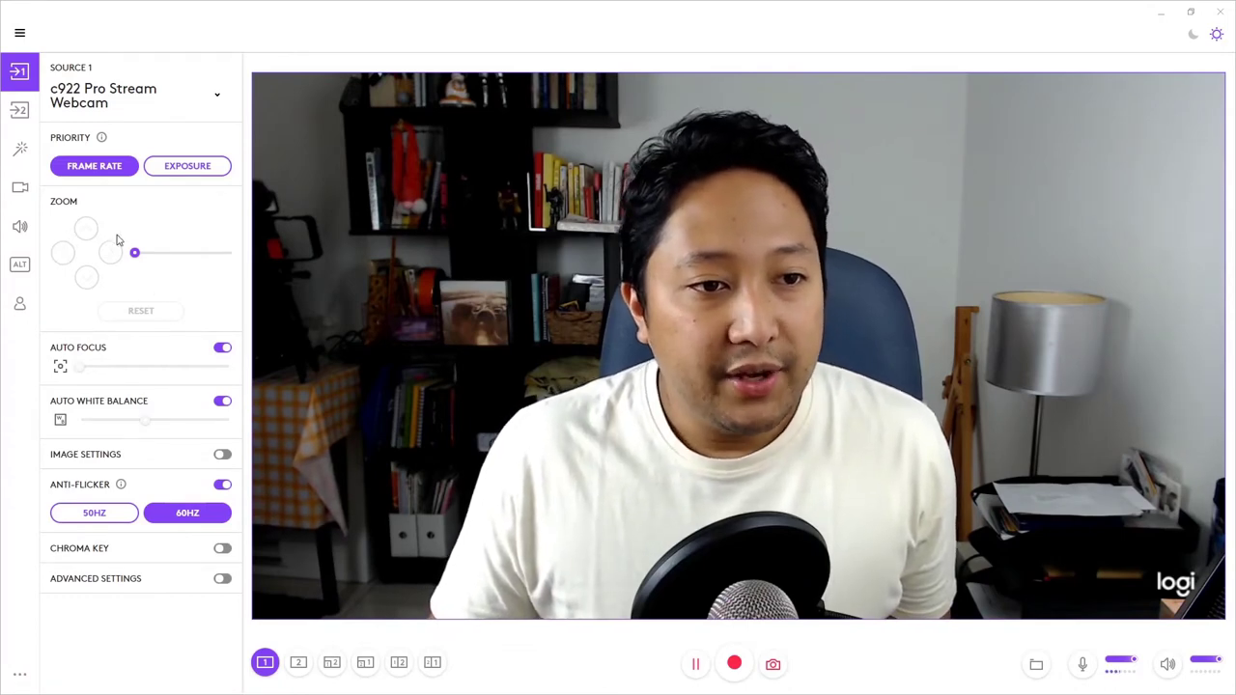
Step: Zoom the webcam in and pan up and left, then reset zoom and pan to default
left_click_drag(135, 252, 147, 257)
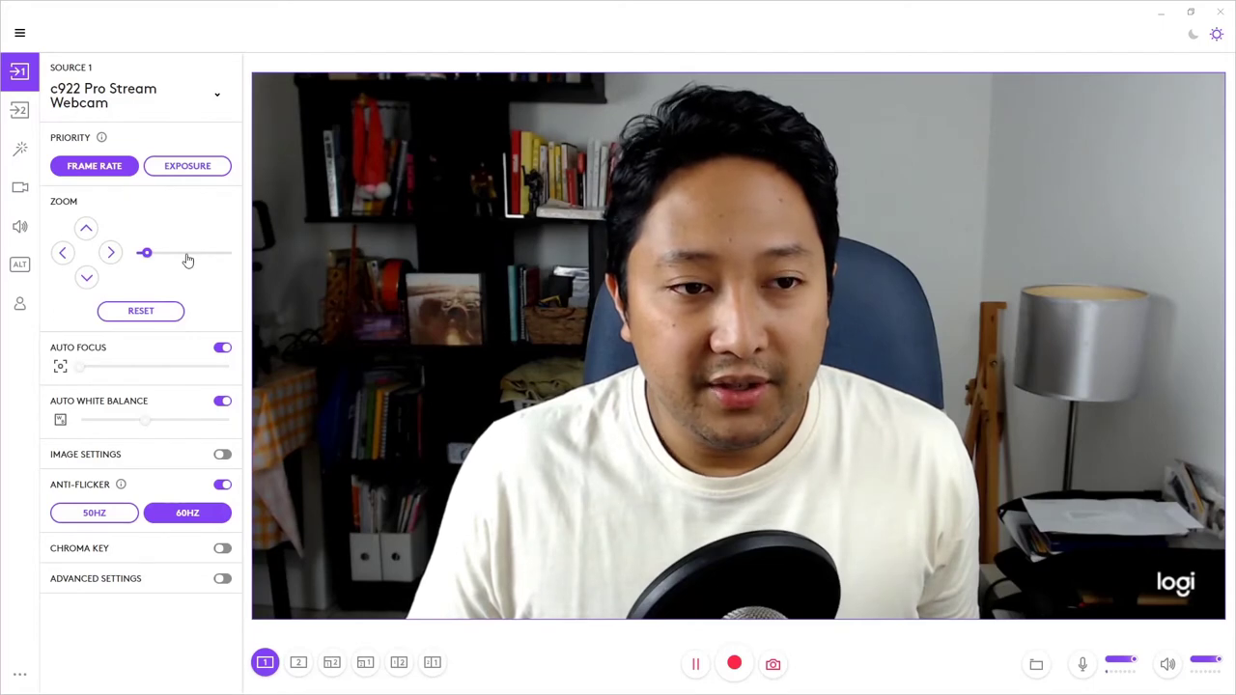
left_click(188, 257)
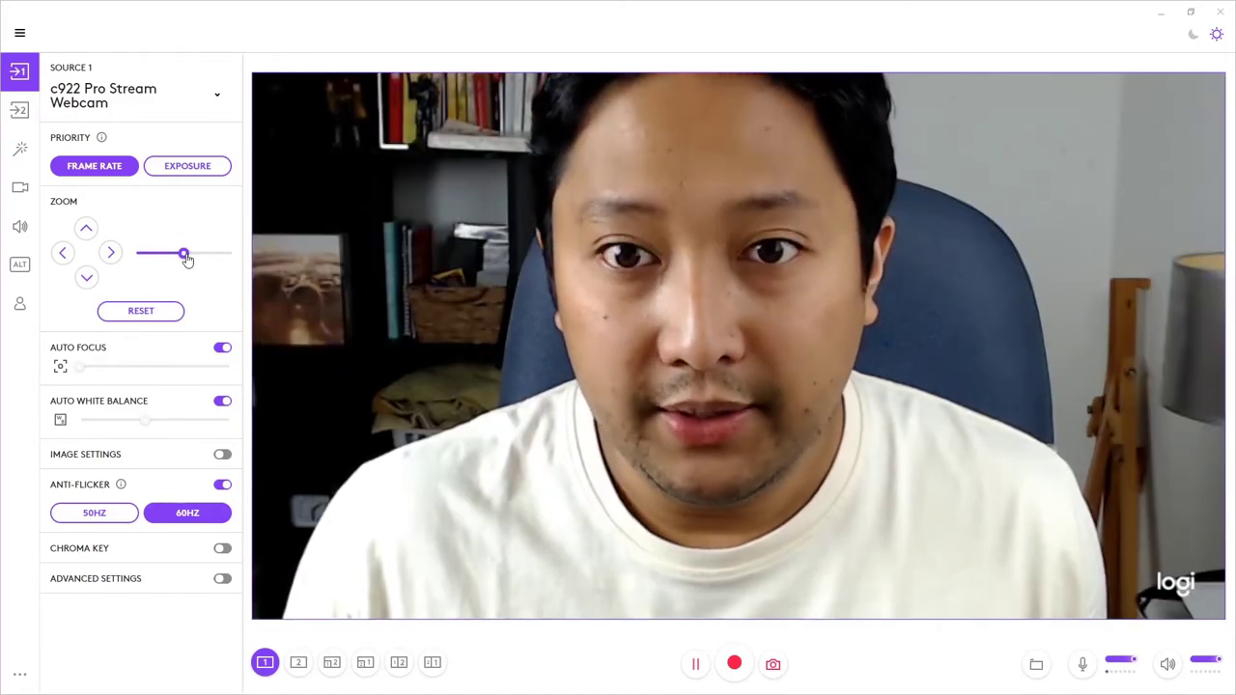
left_click(86, 230)
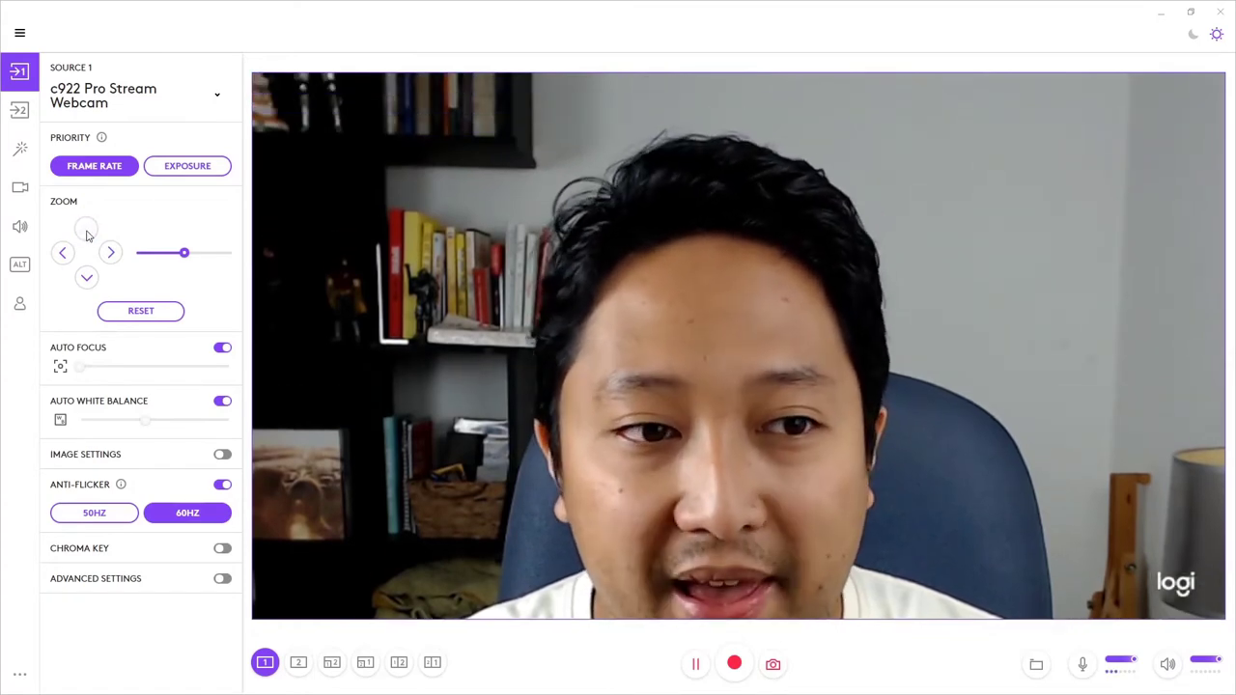
left_click(65, 254)
left_click(67, 255)
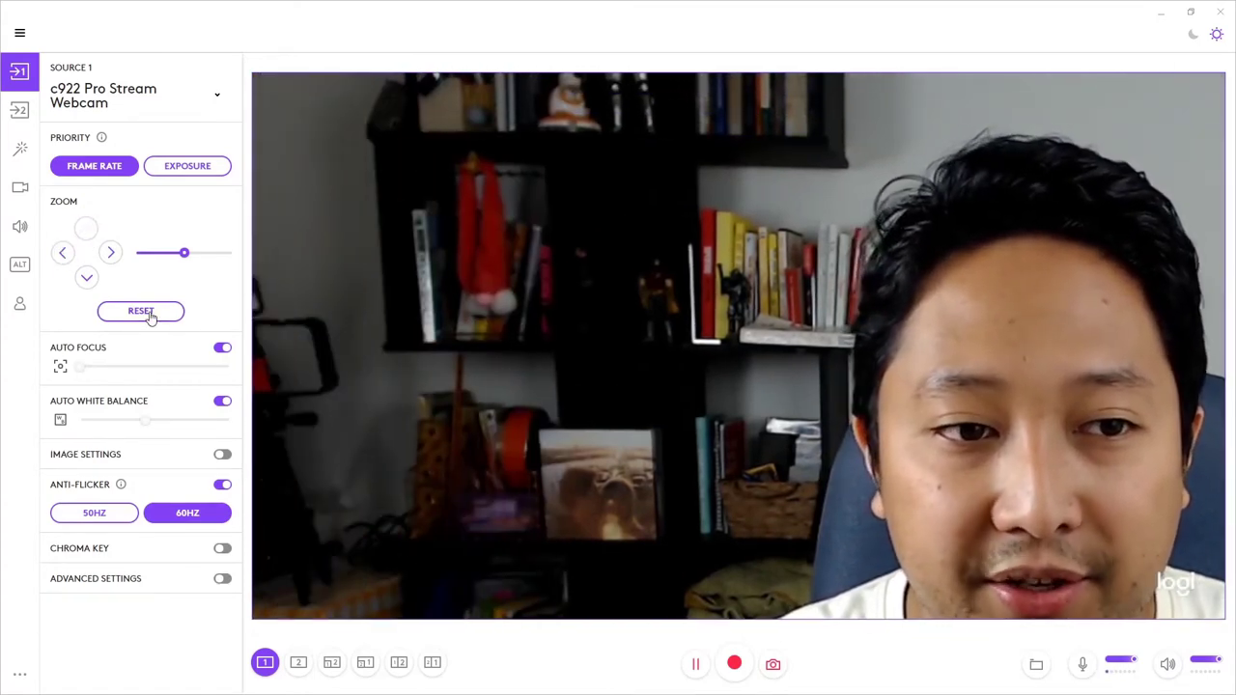
left_click(150, 314)
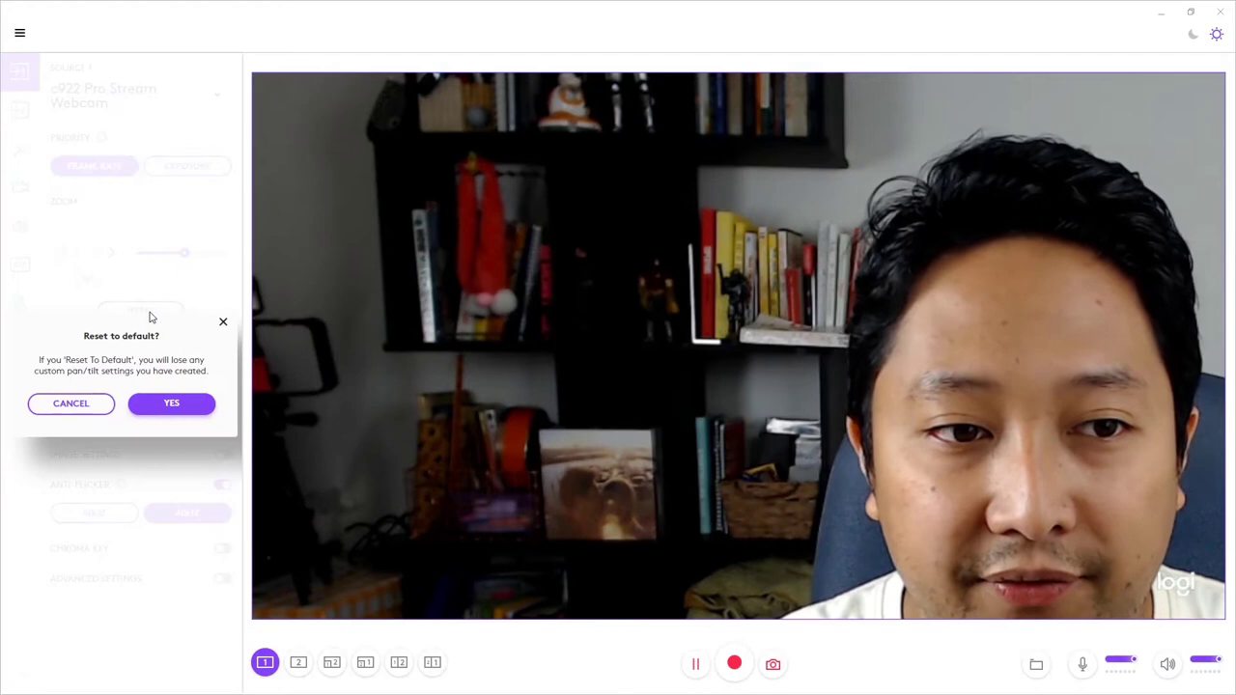
left_click(164, 405)
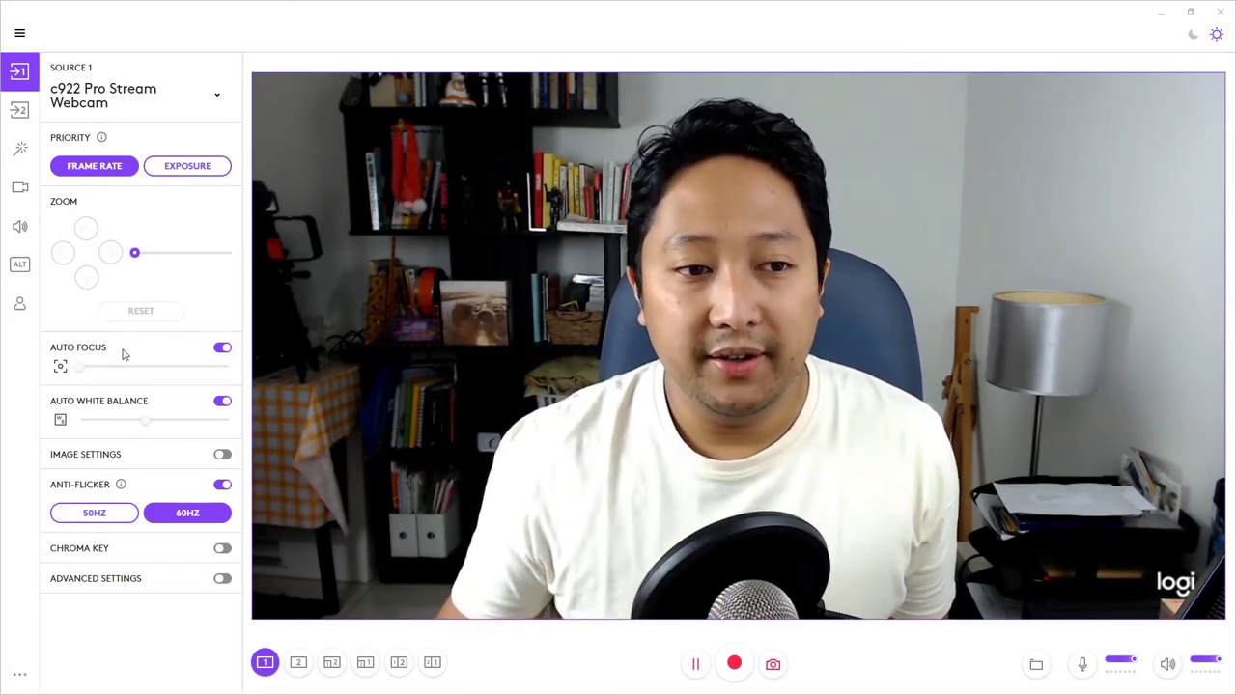
Step: Turn off Auto Focus and test manual focus up to about 221, leaving it low and sharp
left_click(222, 349)
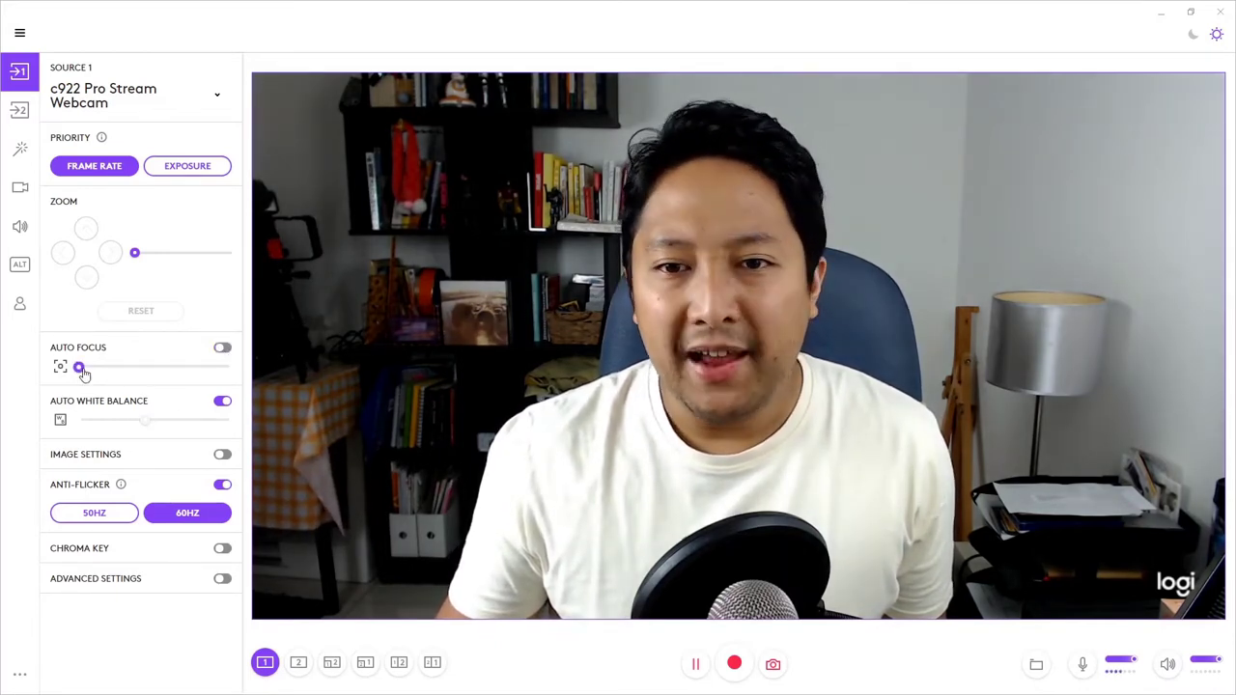
left_click_drag(83, 375, 140, 376)
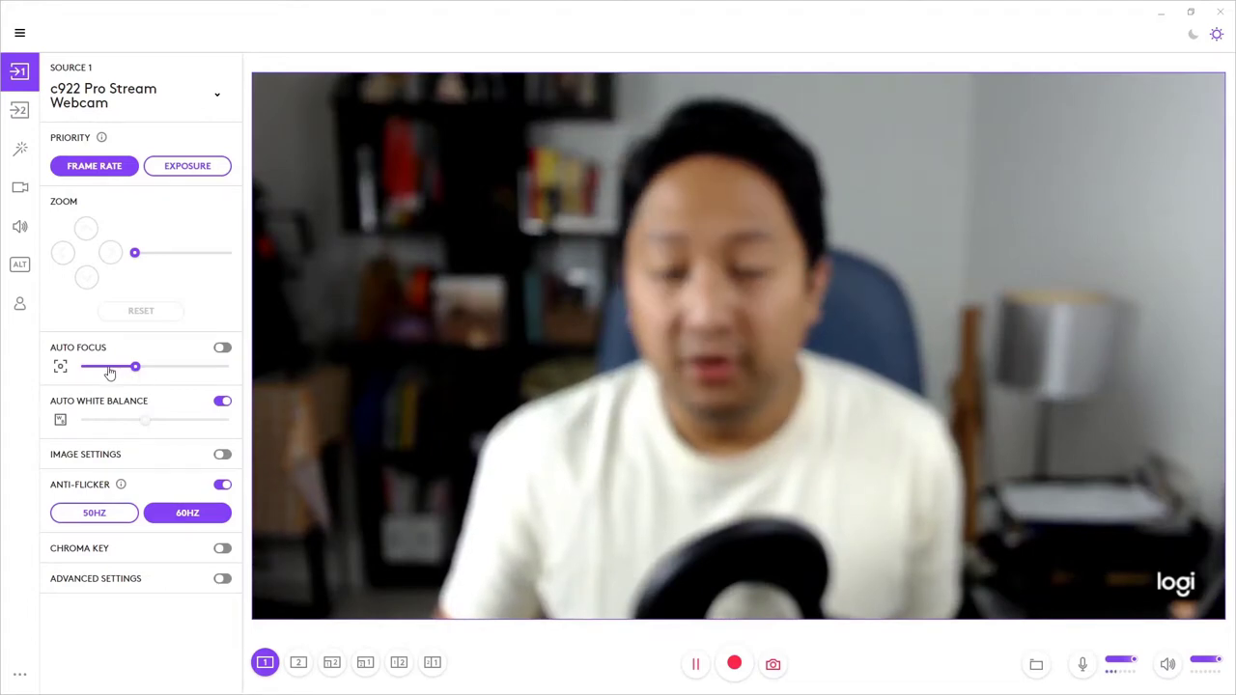
left_click(109, 374)
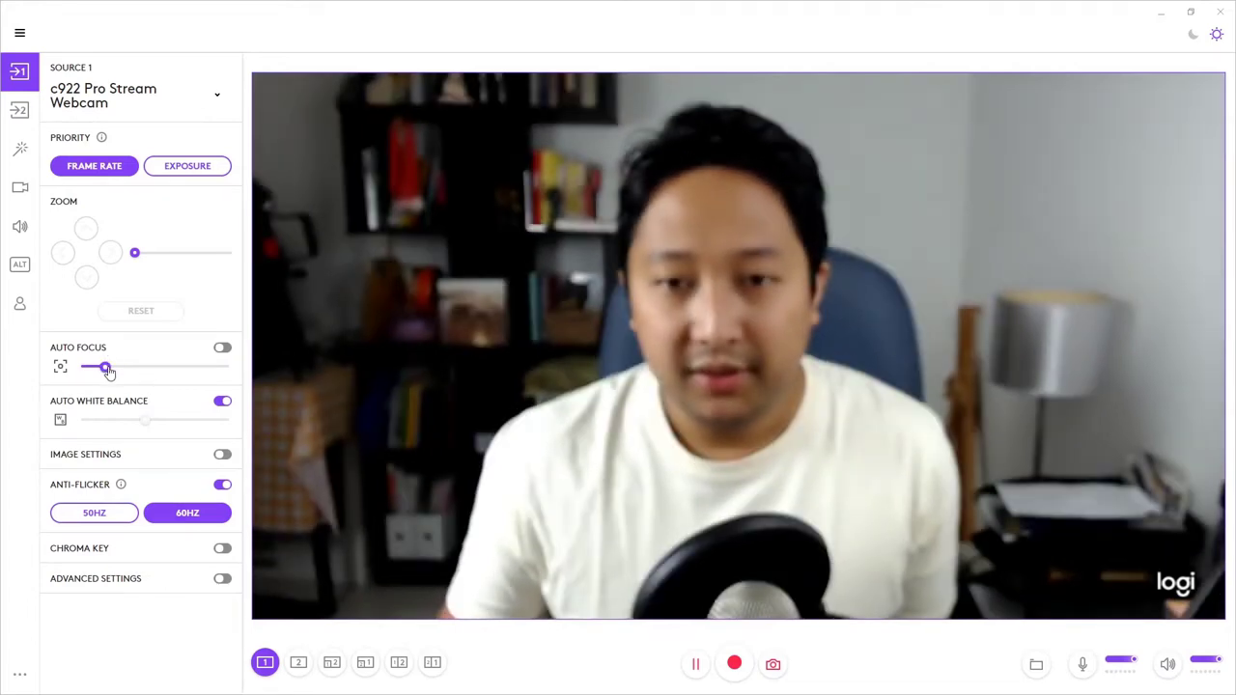
left_click_drag(102, 373, 85, 373)
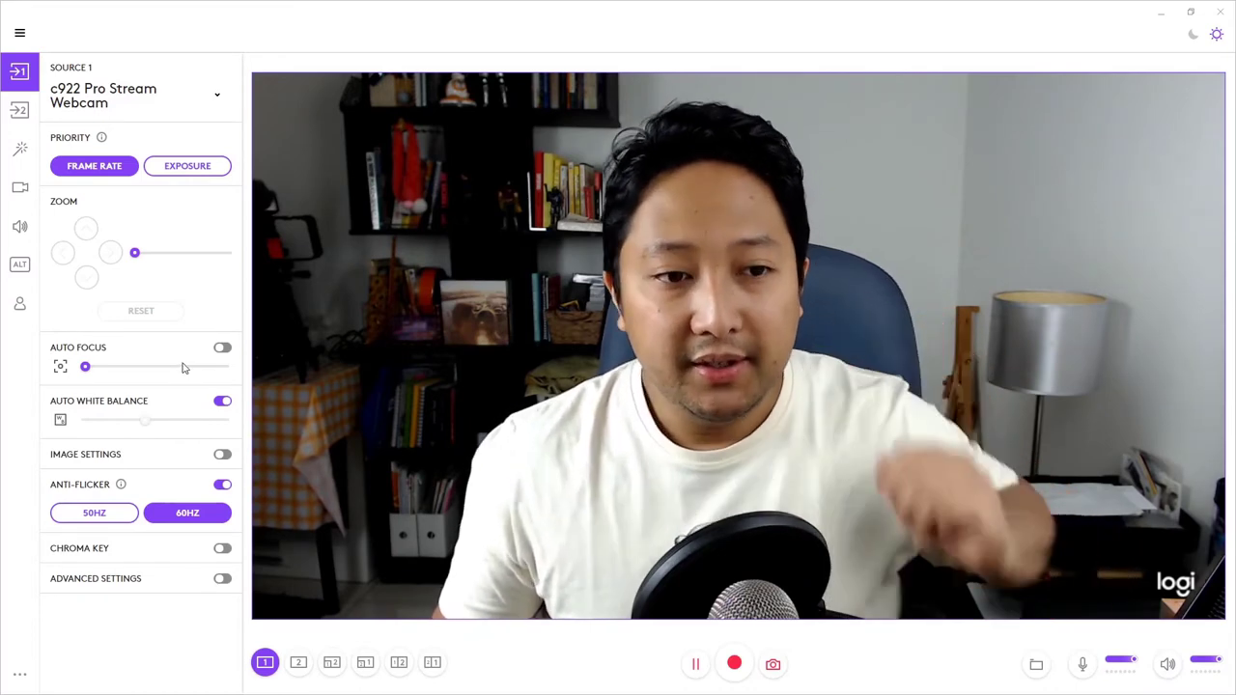
mouse_move(87, 375)
left_click_drag(87, 373, 205, 371)
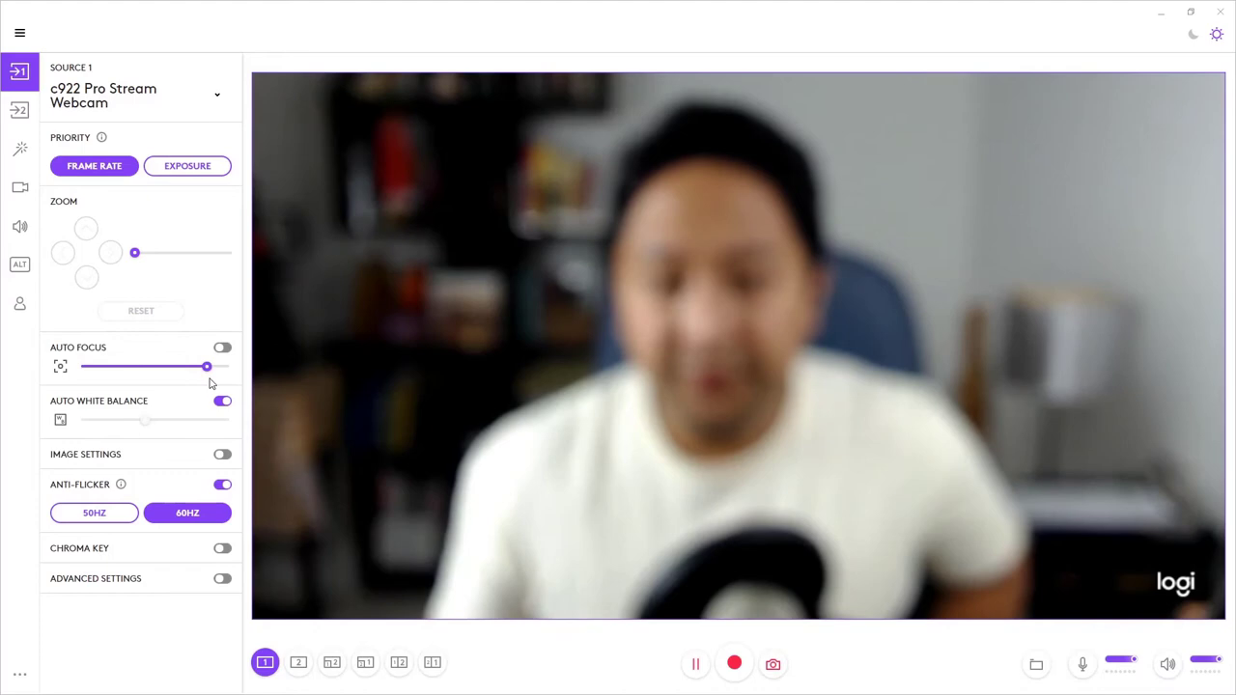
left_click_drag(211, 379, 215, 374)
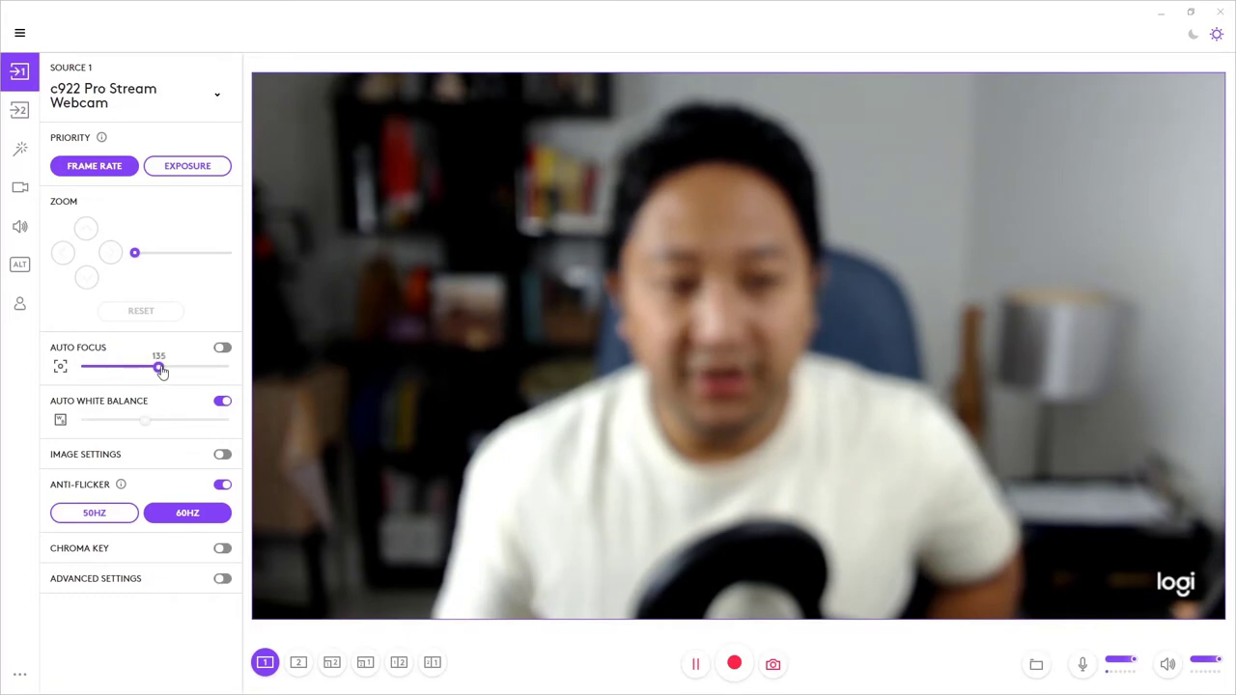
left_click_drag(114, 373, 98, 375)
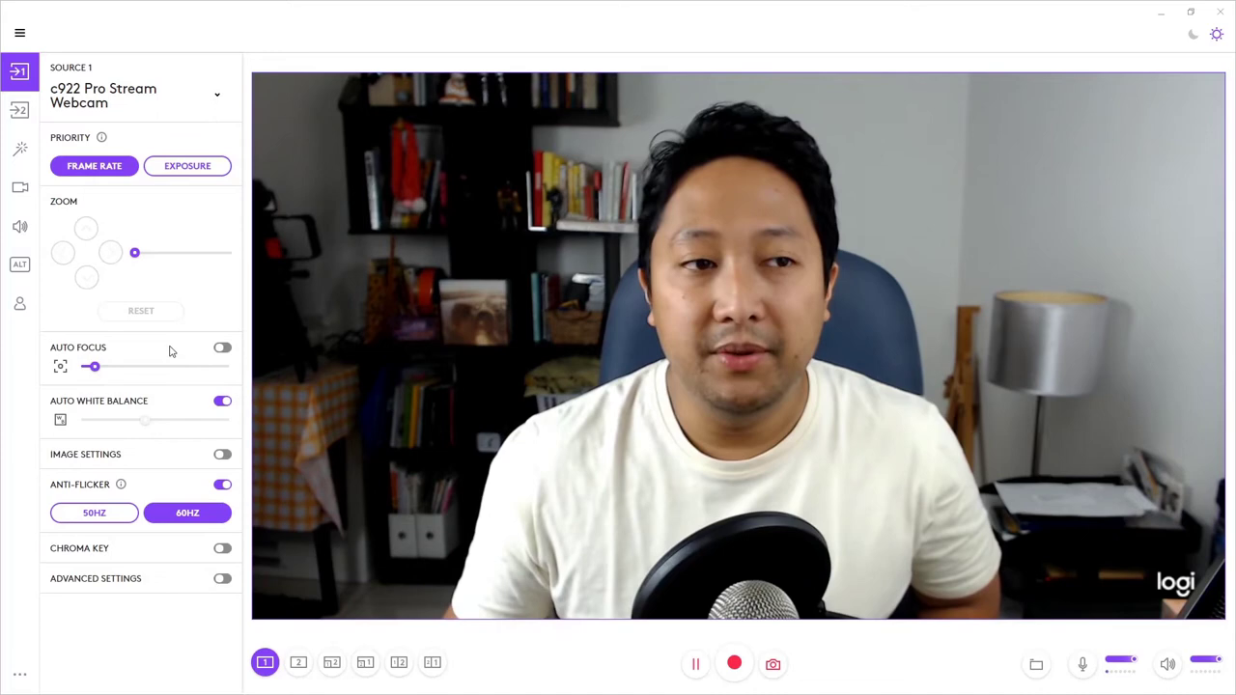
left_click(18, 309)
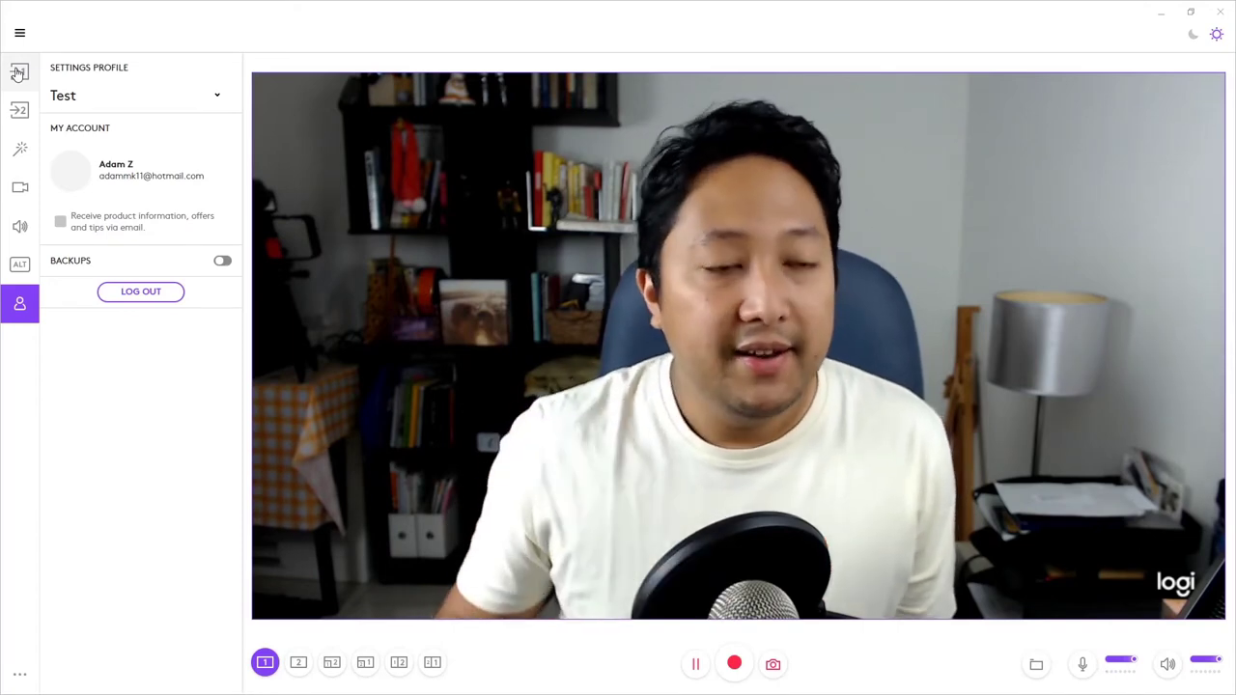
Step: On Source 1, warm the manual white balance, then ease it back to a mid-range tone
left_click(20, 73)
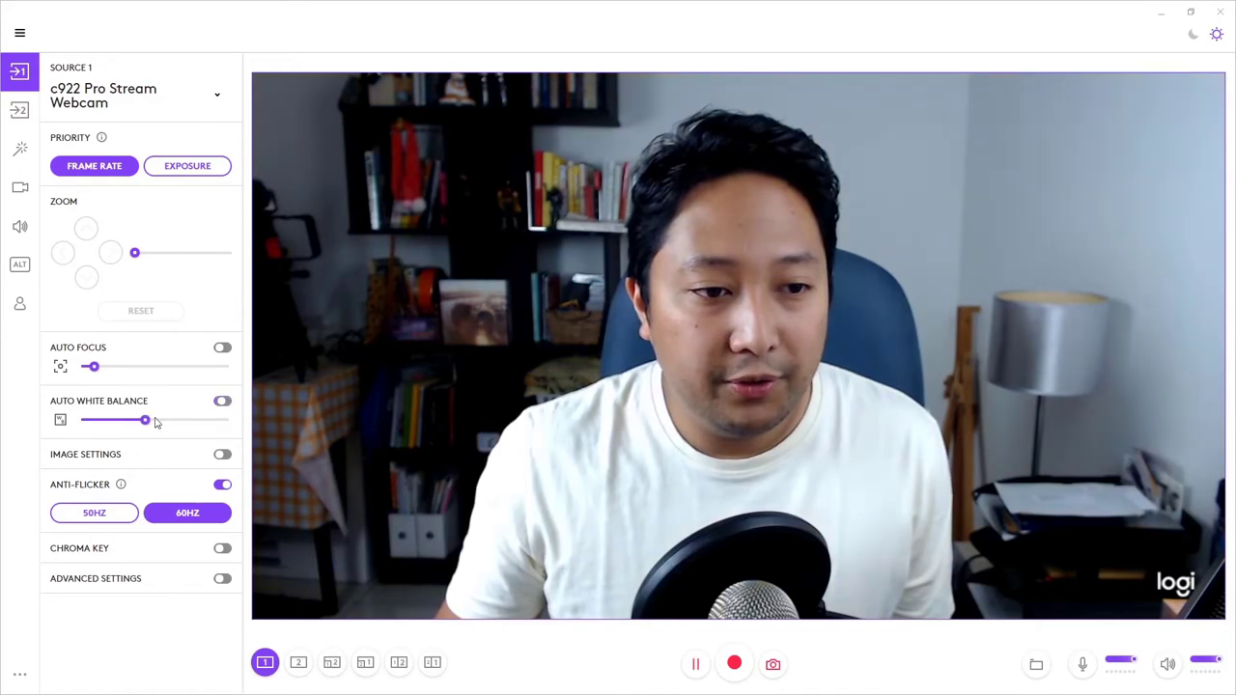
left_click_drag(145, 426, 166, 426)
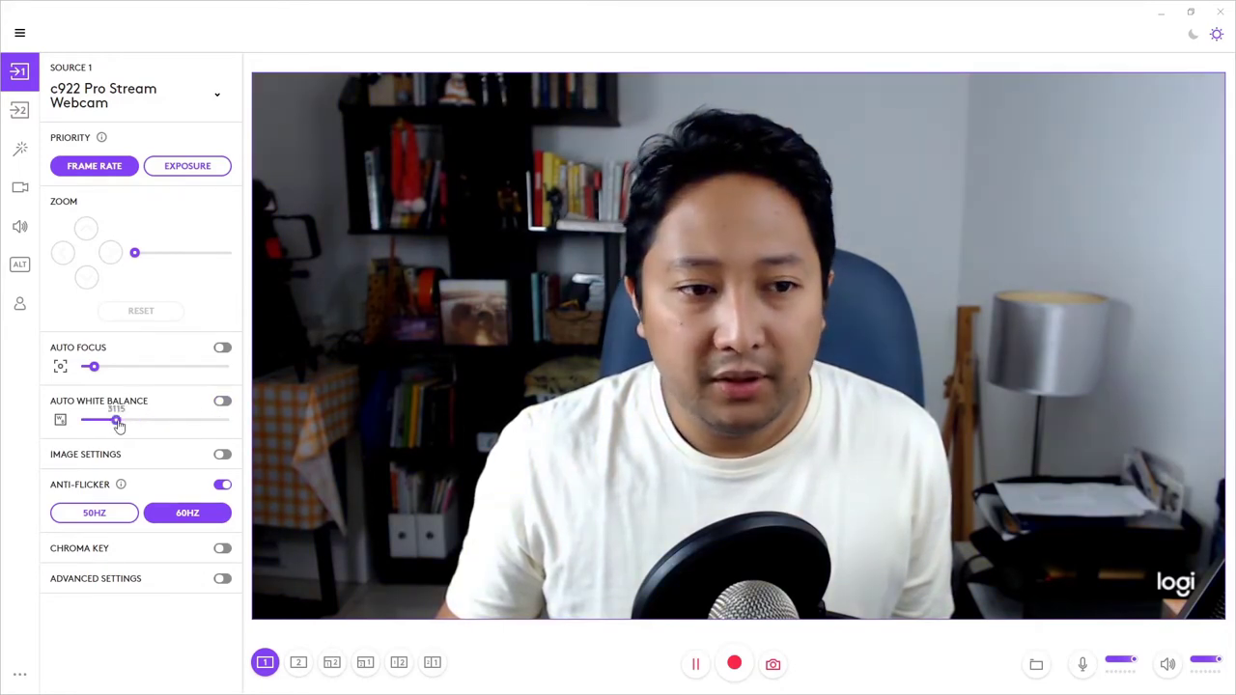
left_click_drag(119, 426, 115, 425)
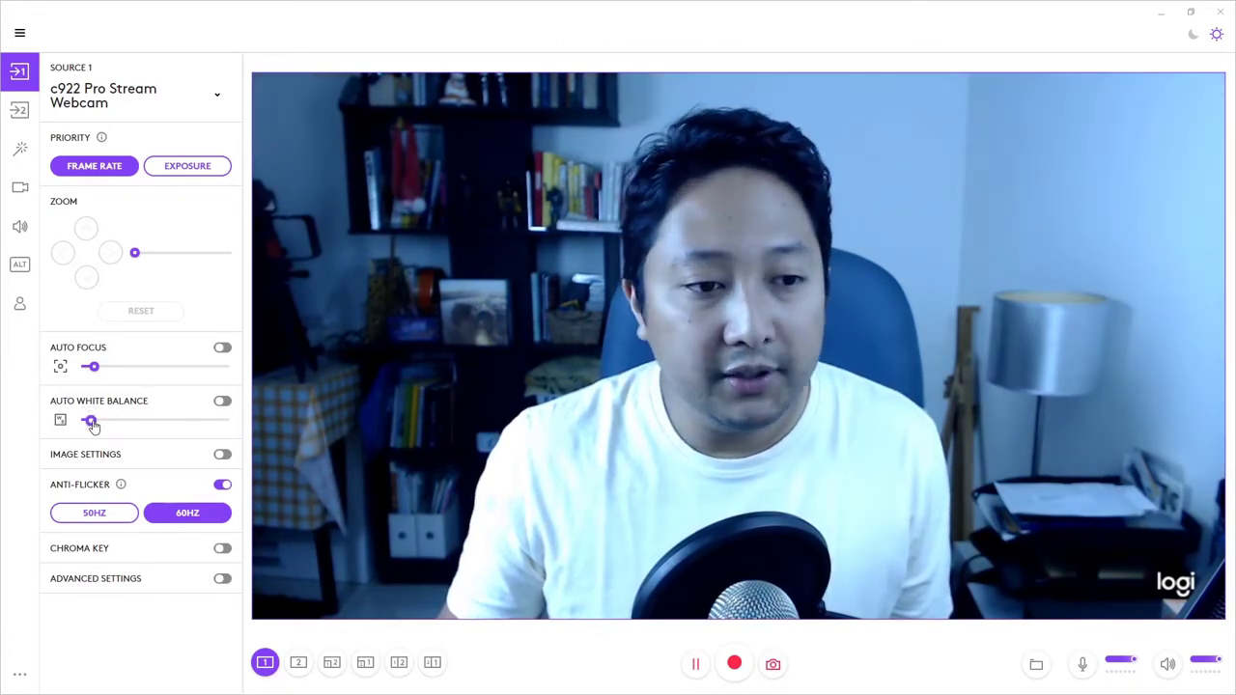
left_click(206, 423)
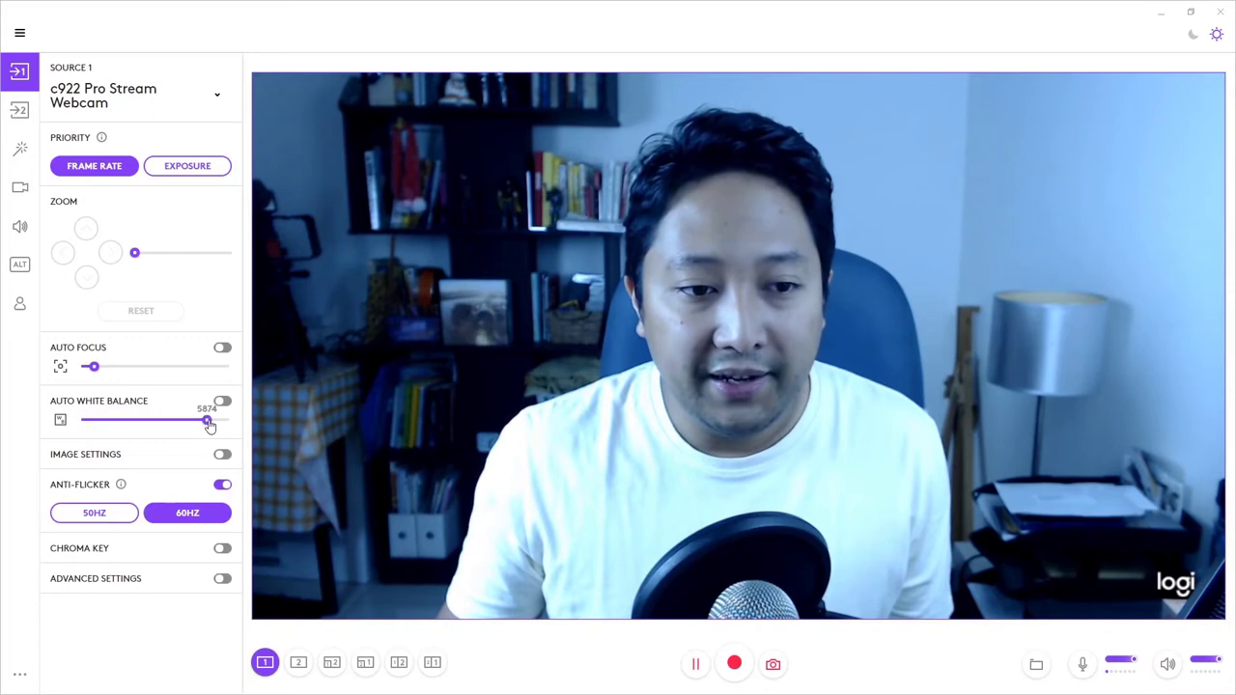
left_click(219, 423)
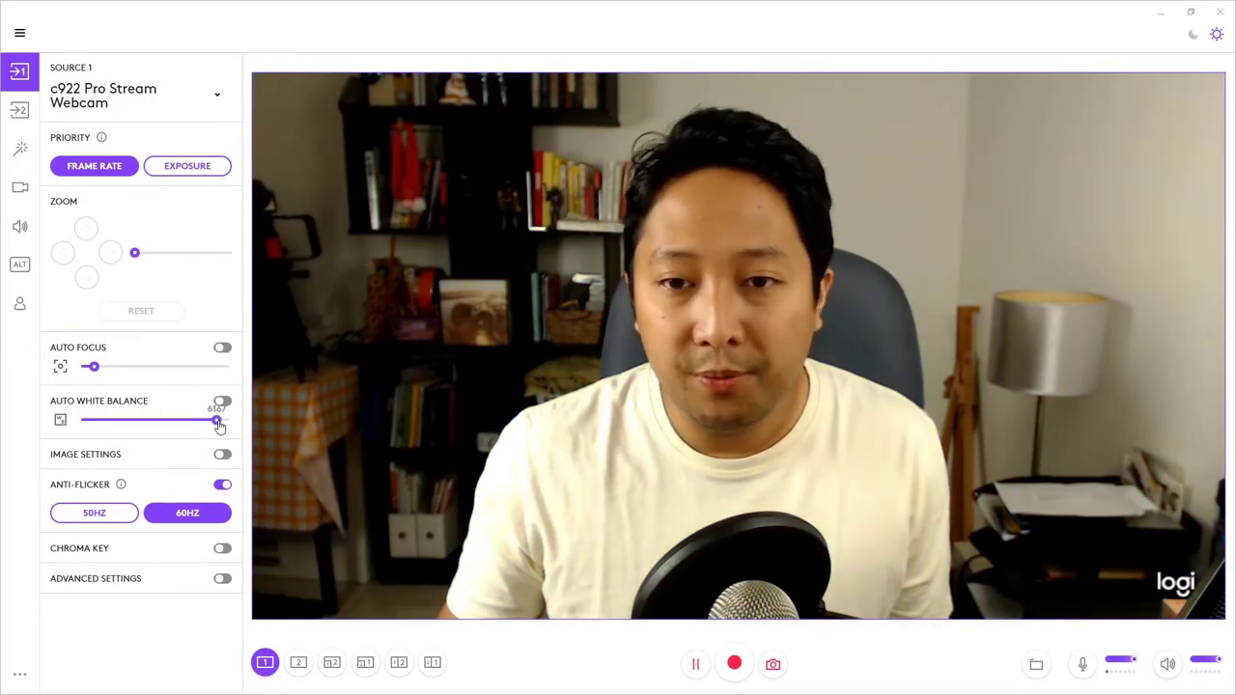
left_click(177, 424)
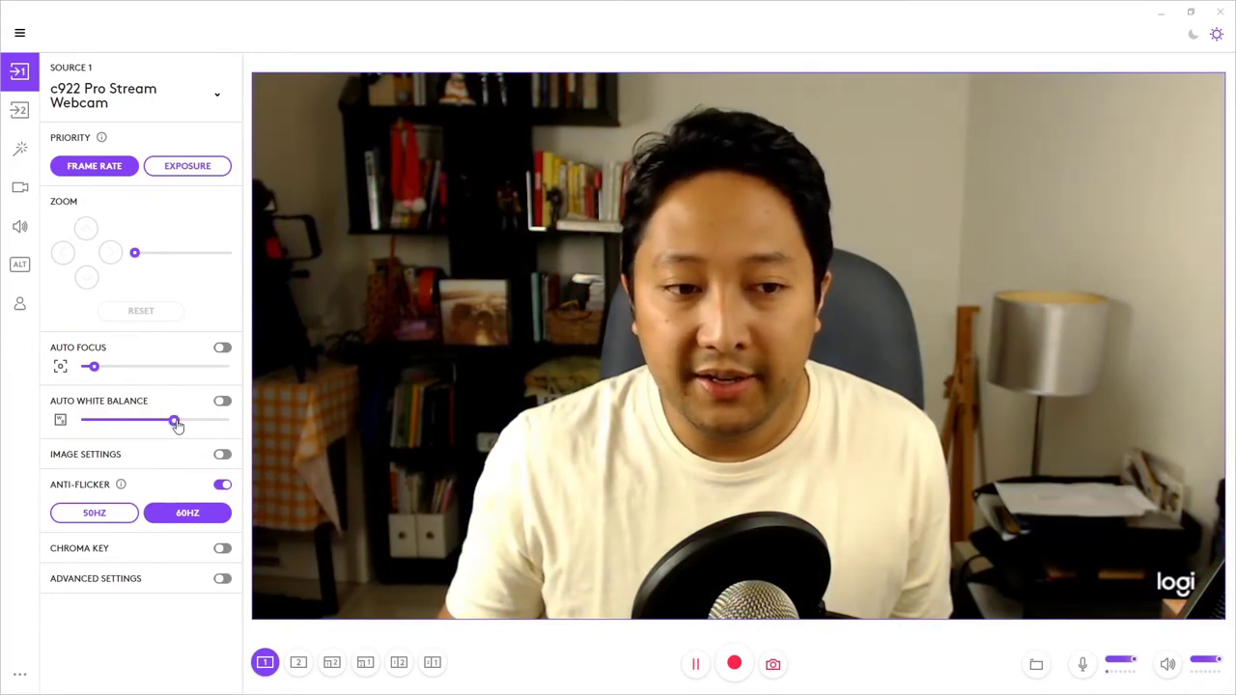
left_click(153, 424)
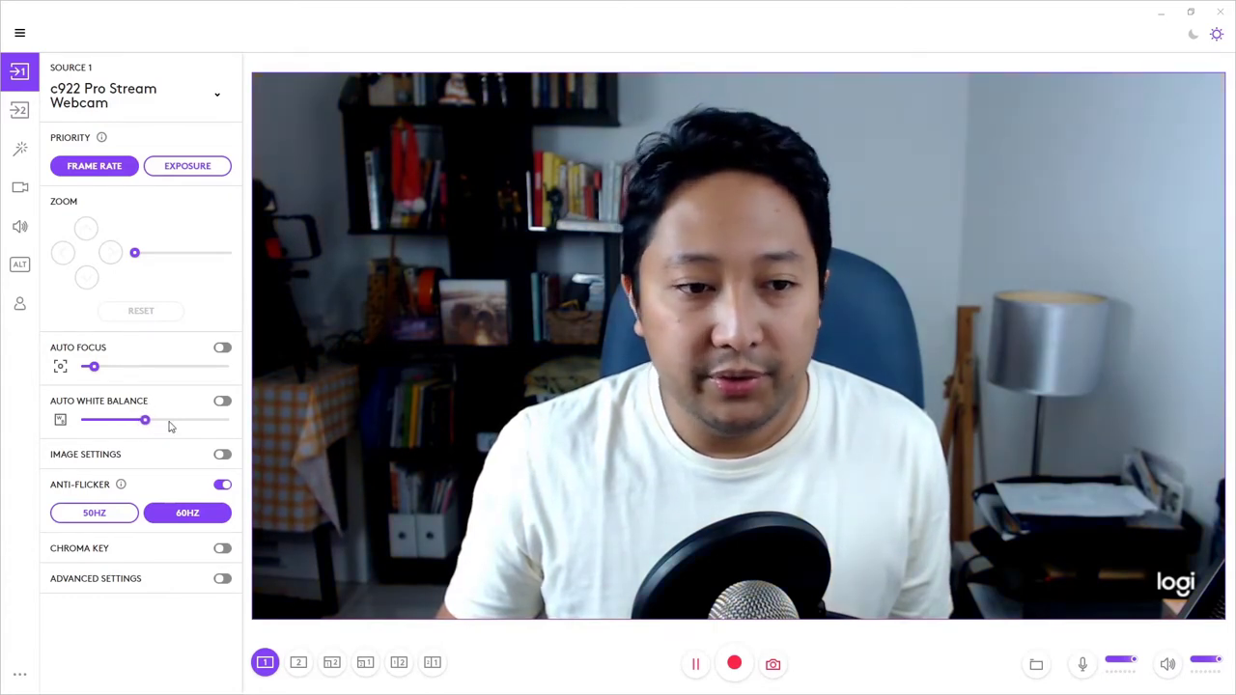
Step: Enable Image Settings, tweak brightness, contrast, saturation and sharpness, then reset them to defaults
left_click(222, 455)
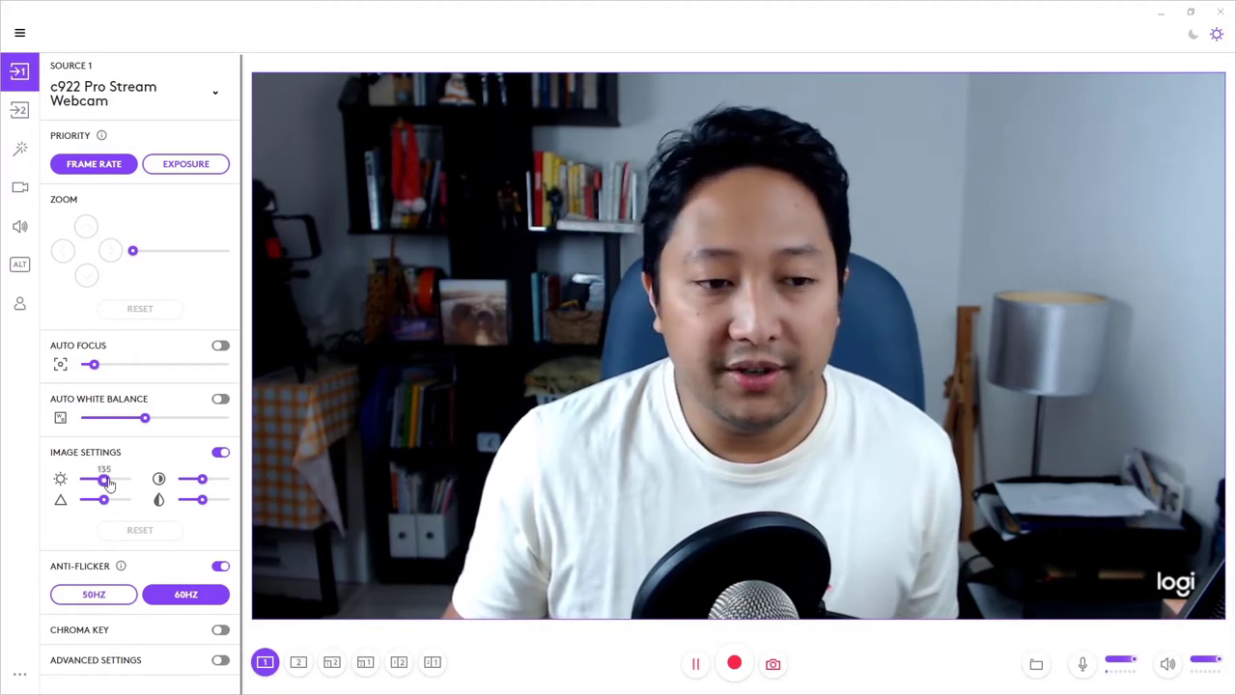
left_click_drag(127, 484, 125, 483)
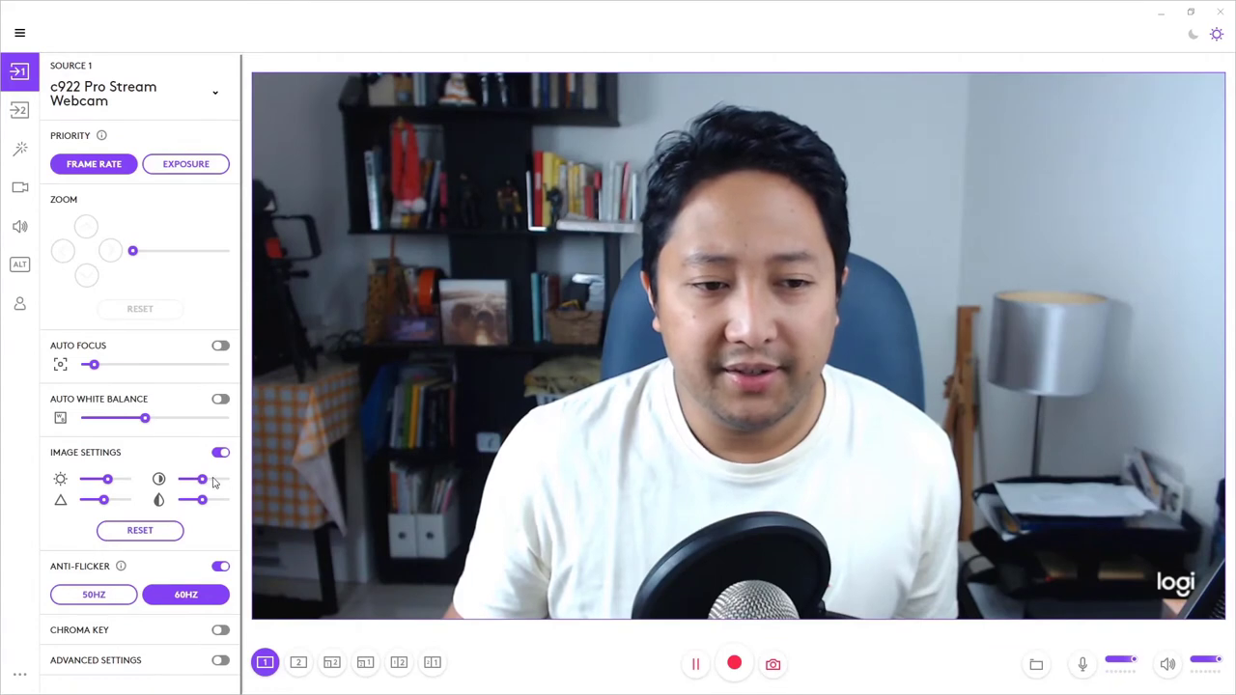
left_click_drag(215, 483, 208, 484)
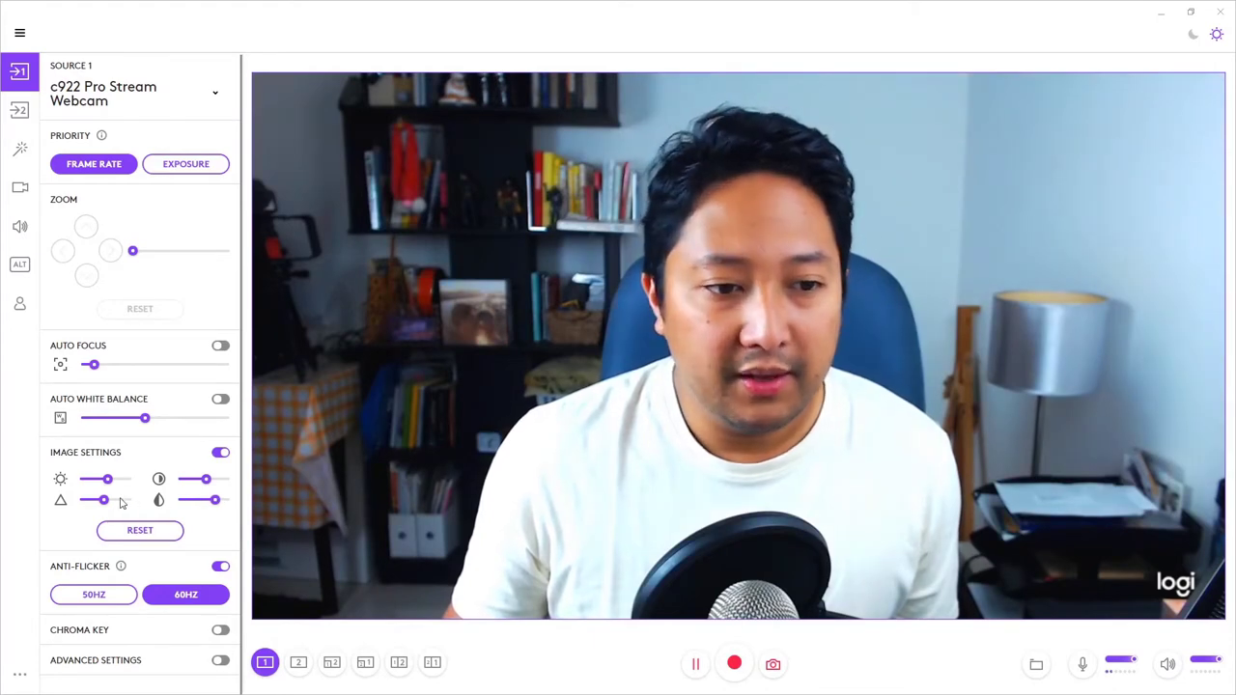
left_click_drag(208, 504, 204, 502)
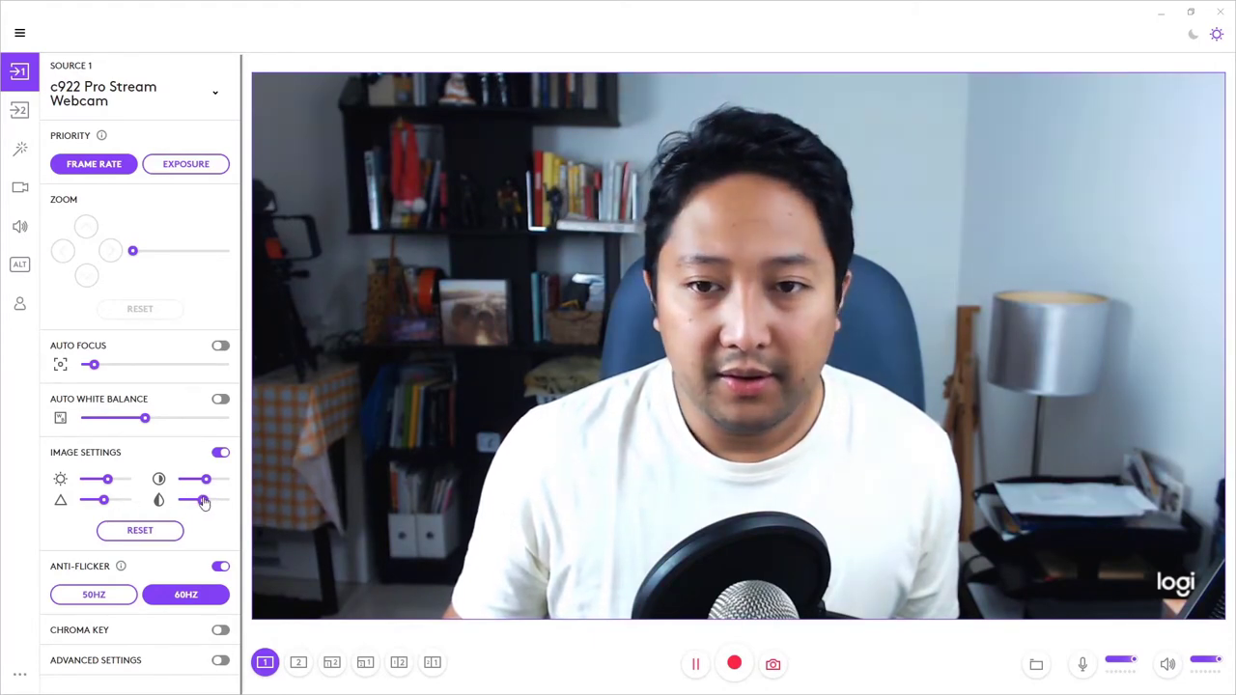
left_click_drag(112, 507, 109, 506)
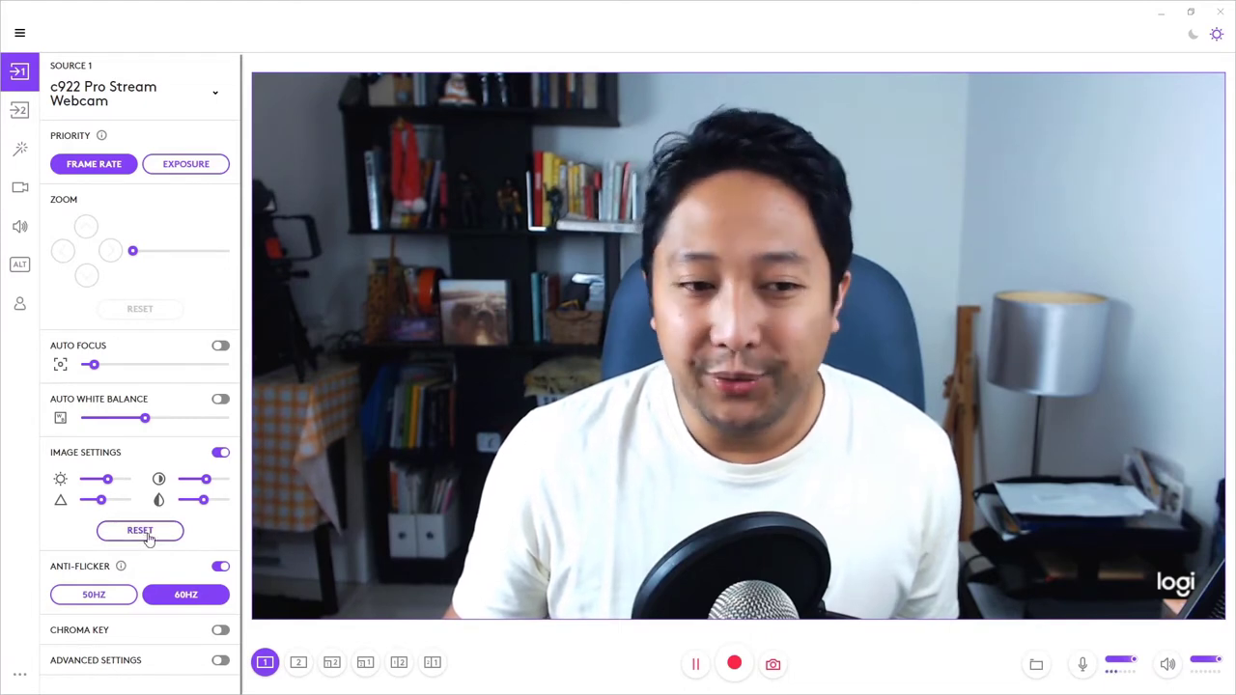
left_click(140, 533)
left_click(174, 414)
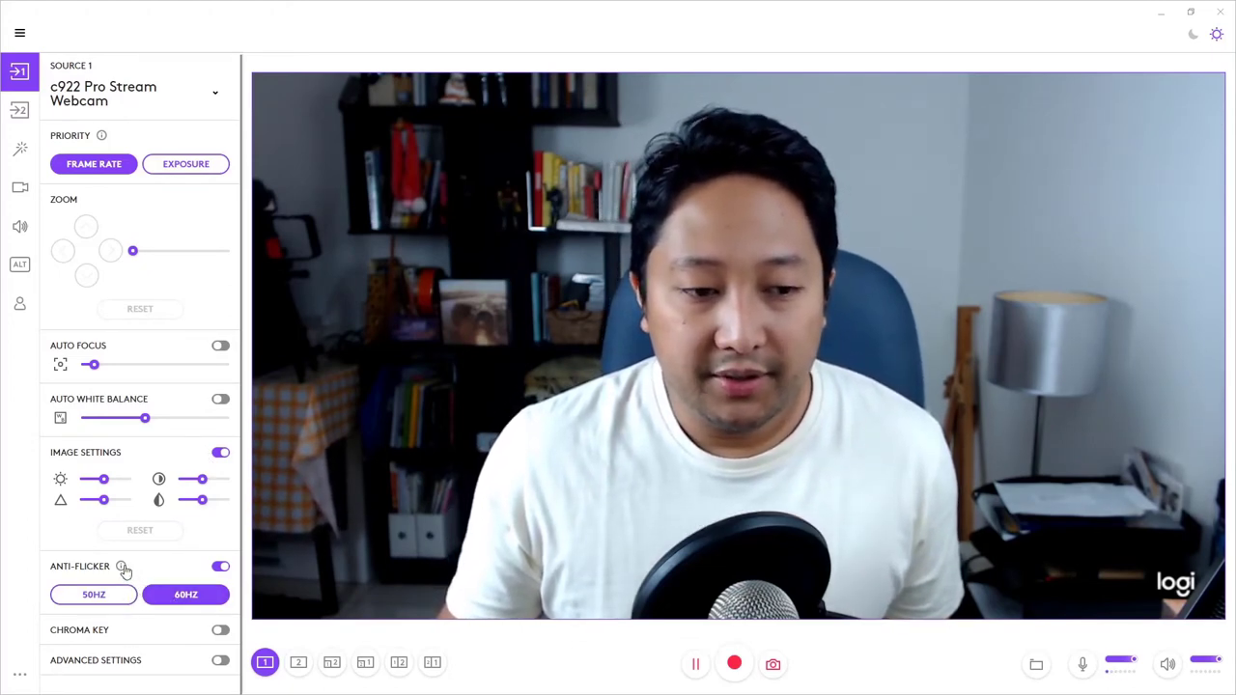
Step: Read and dismiss the Anti-Flicker explanation, then switch Chroma Key on
left_click(122, 567)
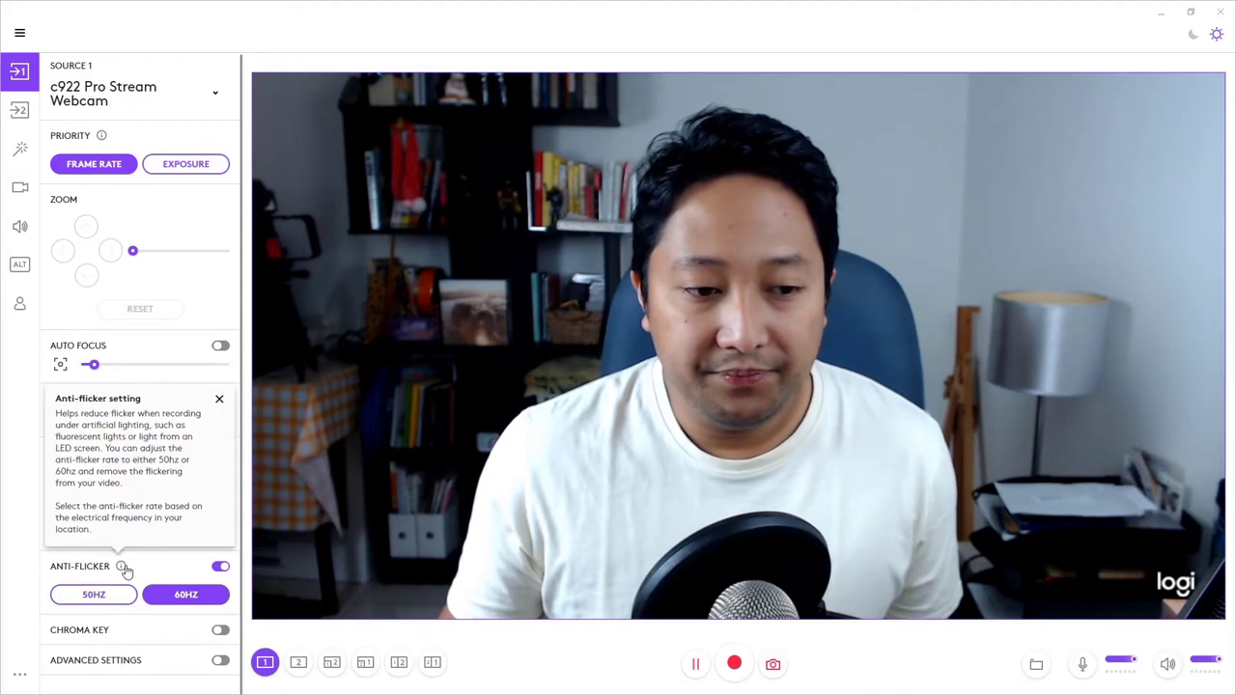
left_click(220, 400)
left_click(221, 630)
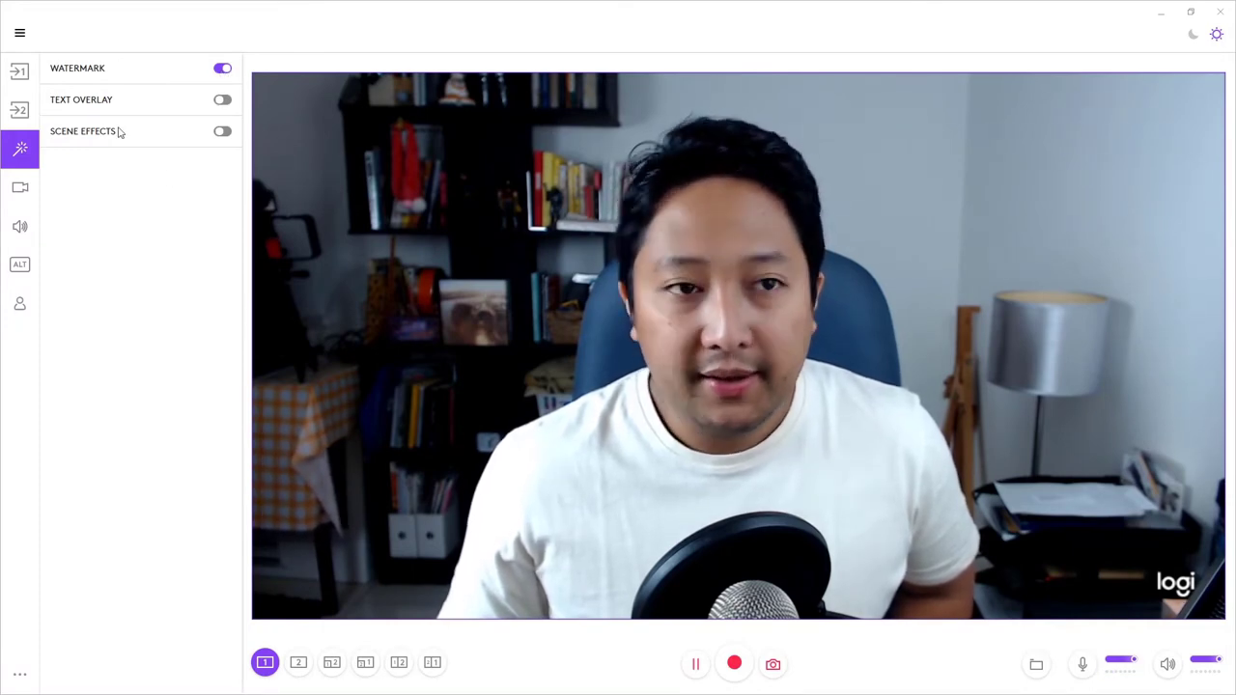
Step: Turn Watermark off and enable Text Overlay with sample text 'test' shown Forever
left_click(225, 71)
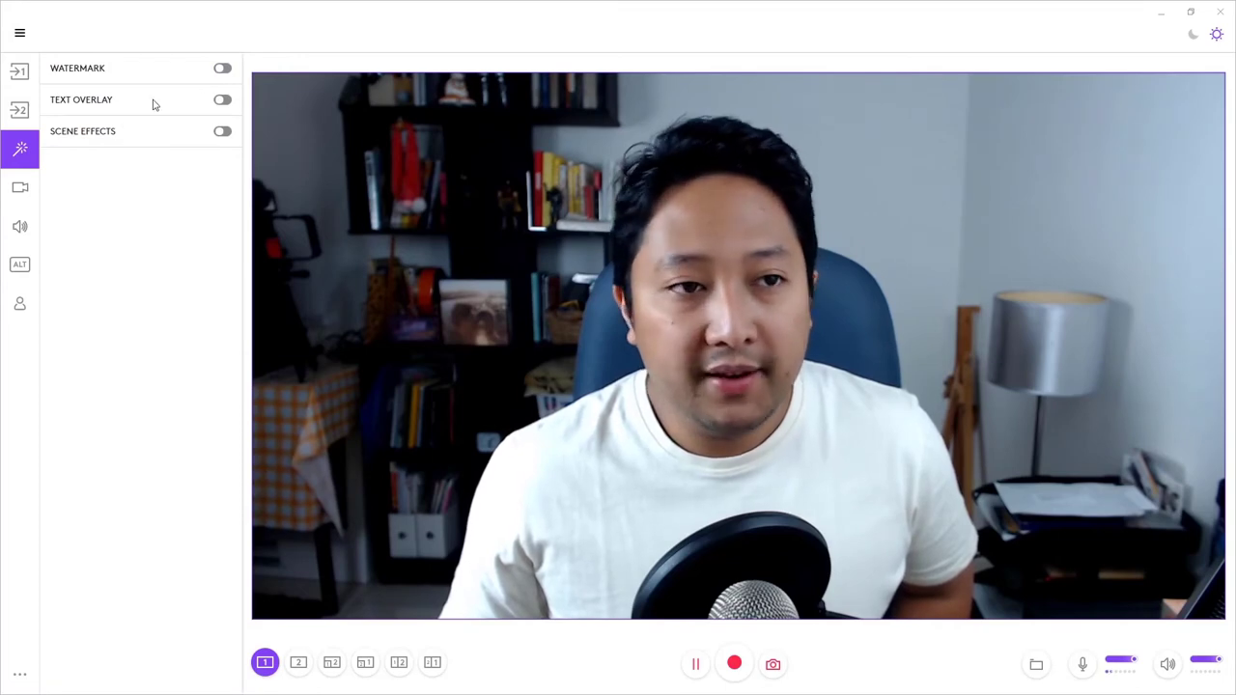
left_click(223, 102)
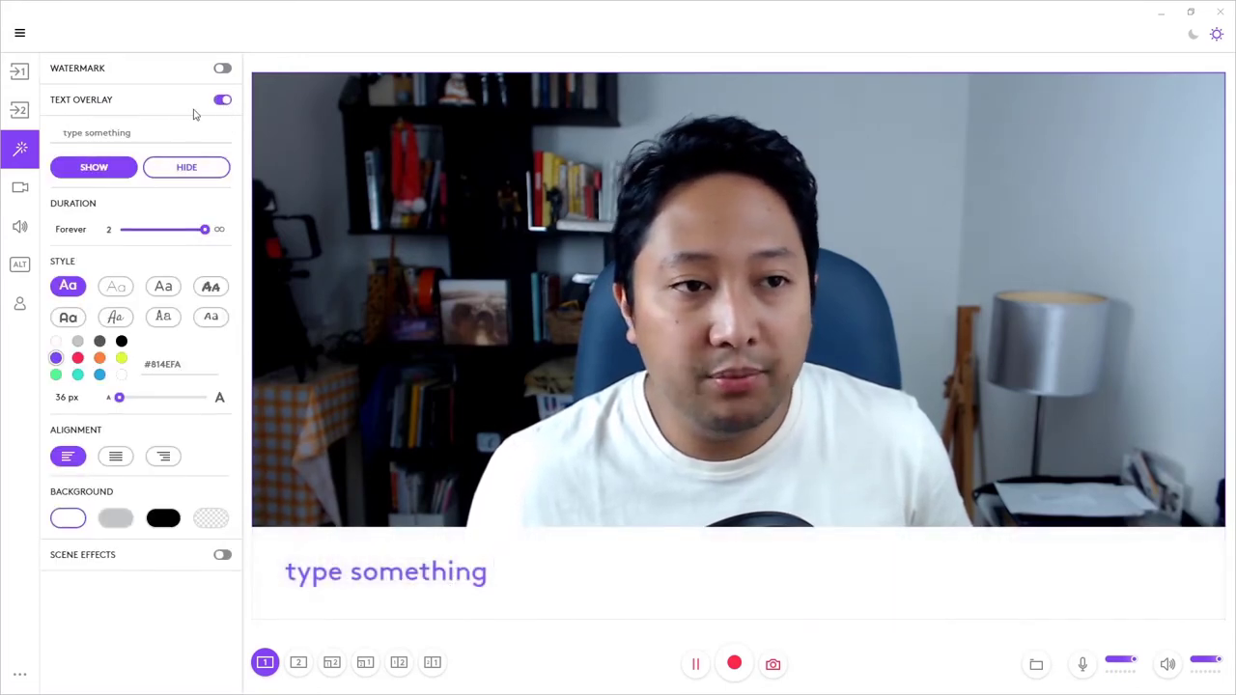
left_click(151, 127)
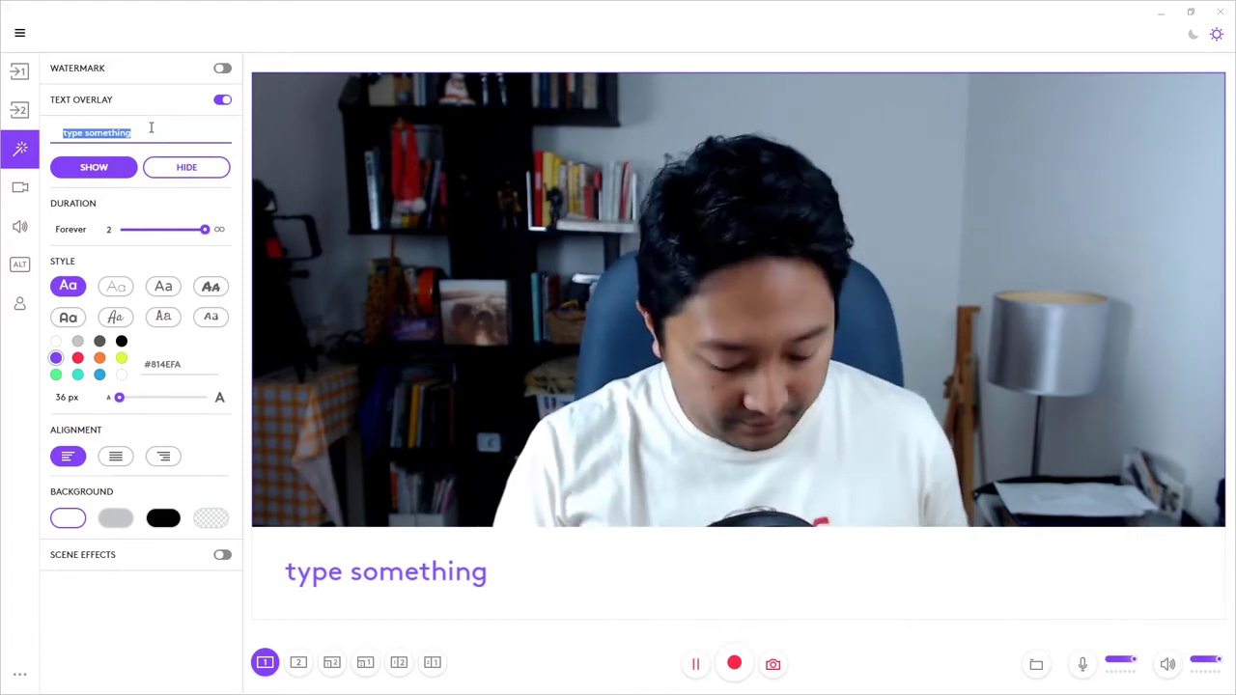
type("test")
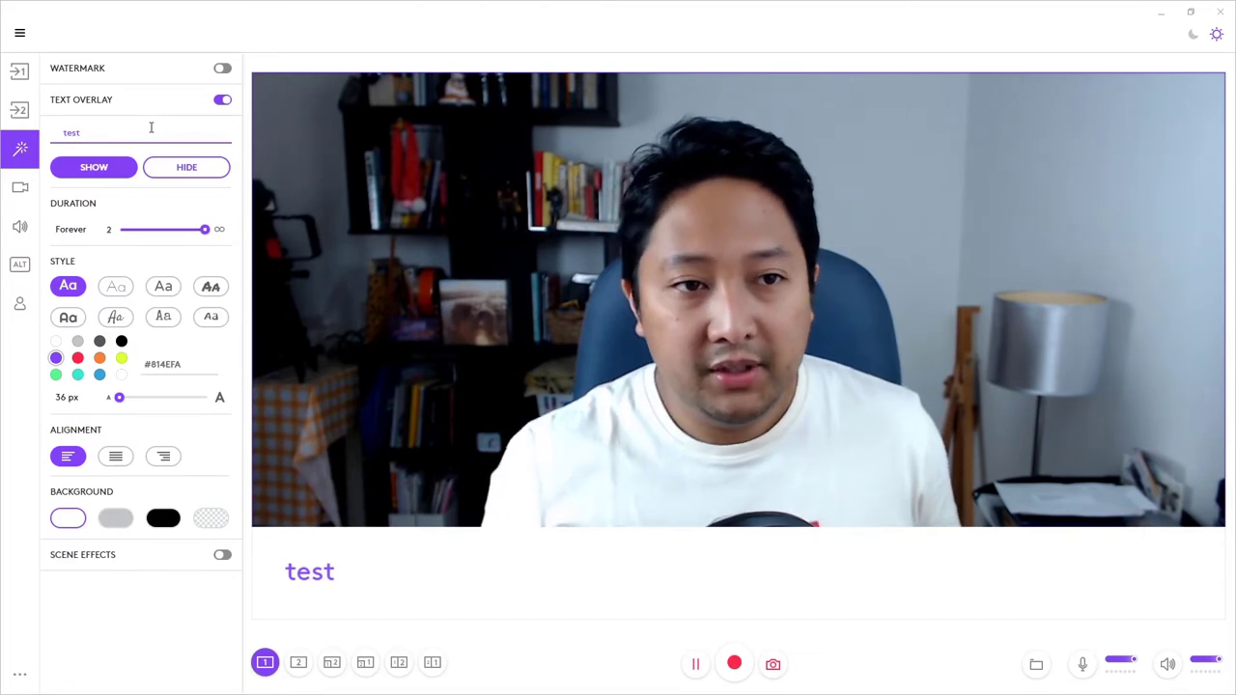
left_click(203, 227)
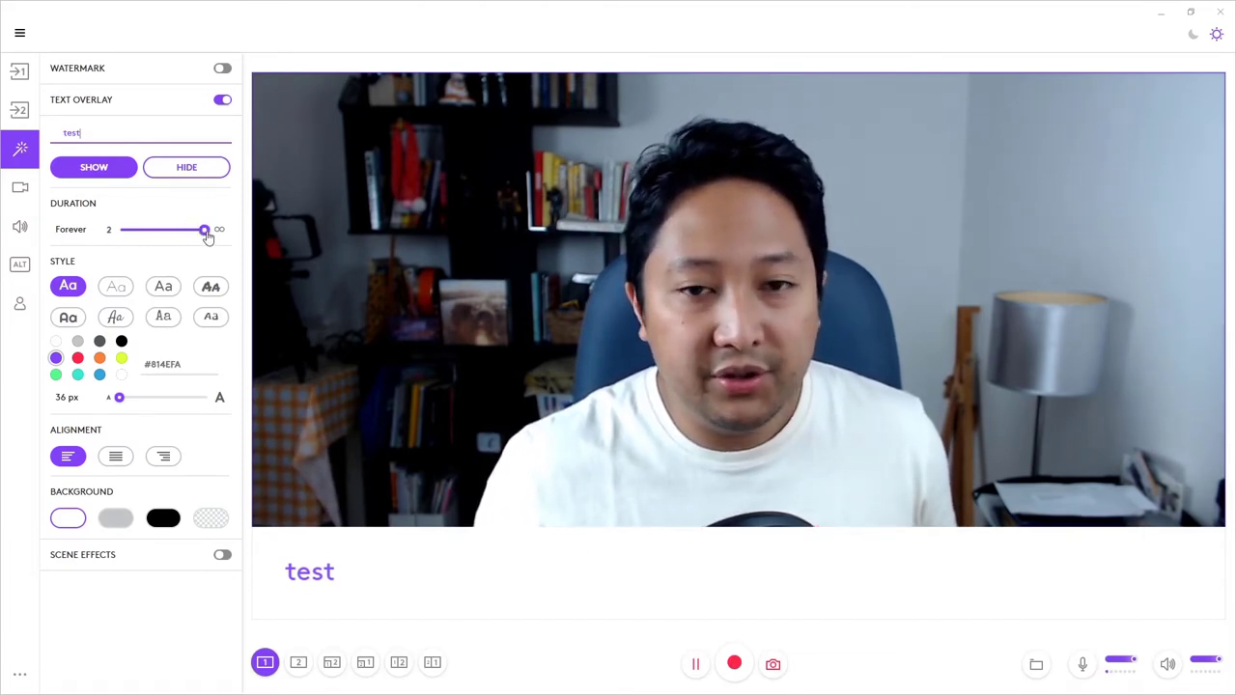
left_click_drag(205, 232, 188, 232)
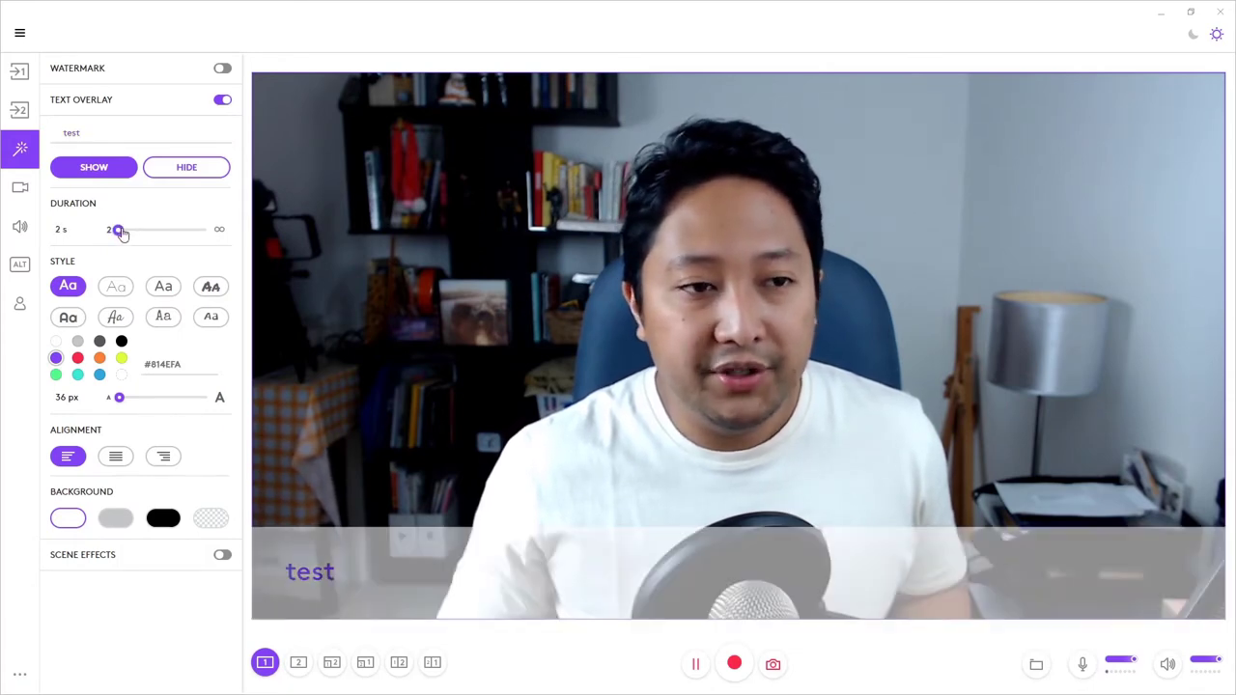
left_click_drag(119, 232, 203, 231)
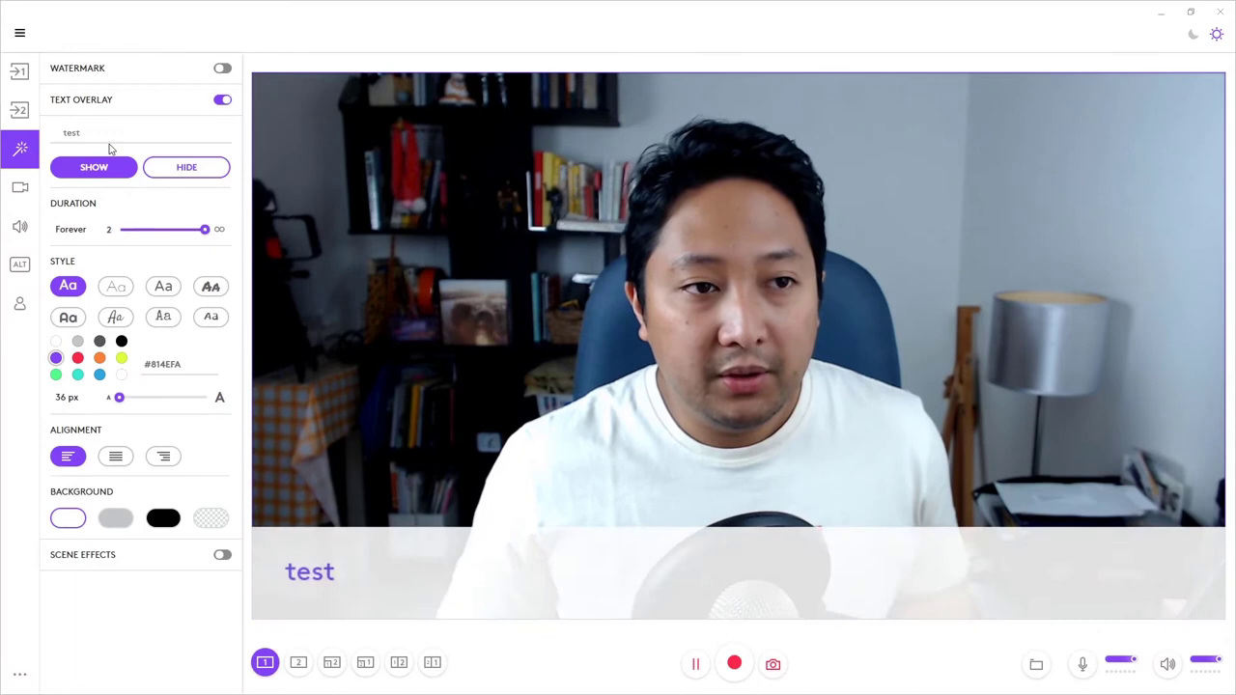
Step: Make the overlay orange at 48 px, reading 'Subscribe to my channel'
double_click(109, 134)
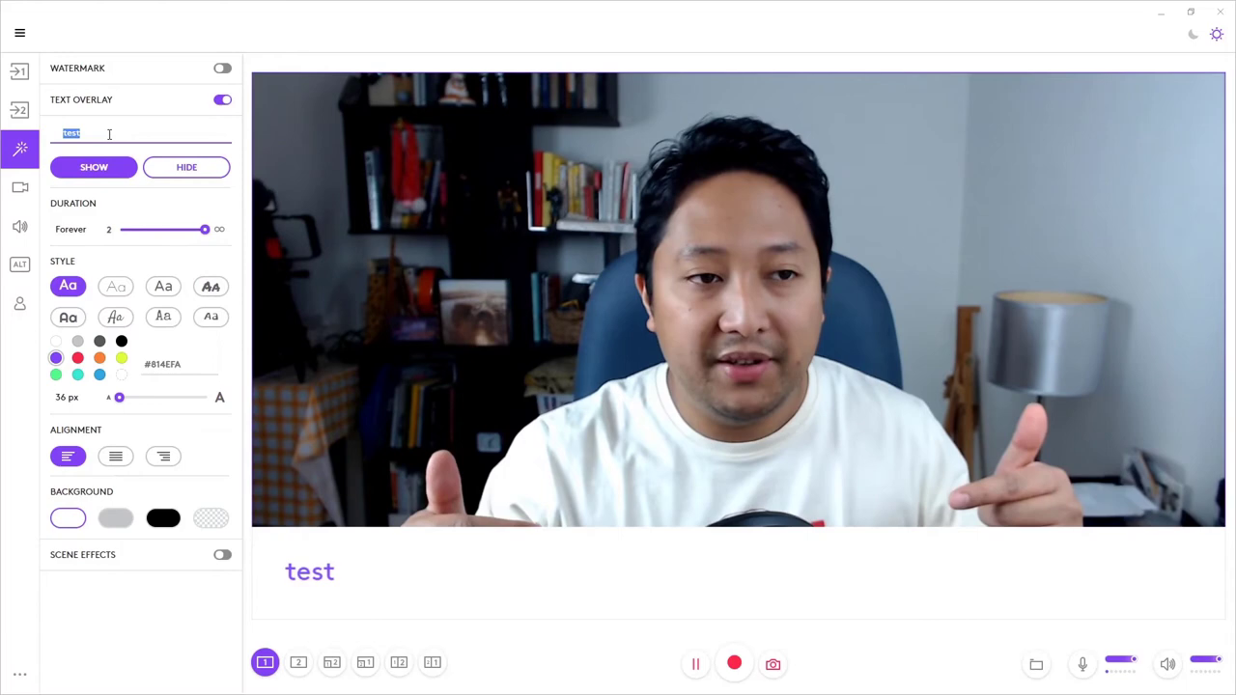
type("Get my free")
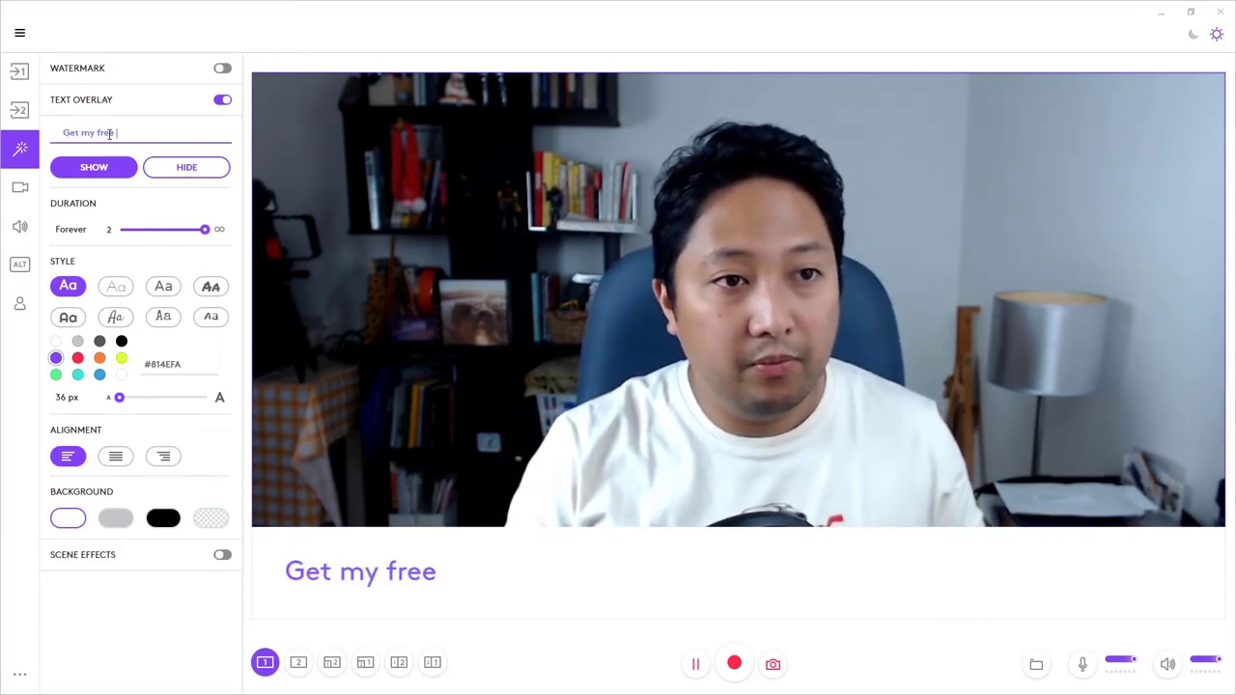
type("ass")
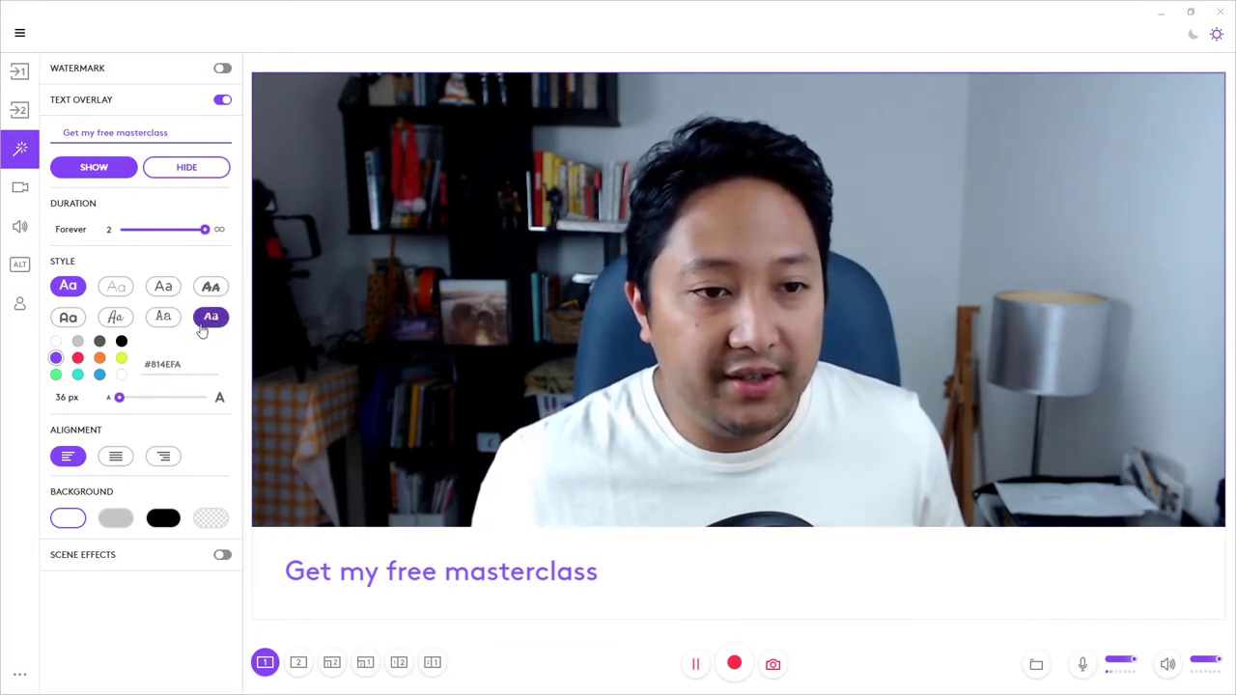
left_click(99, 357)
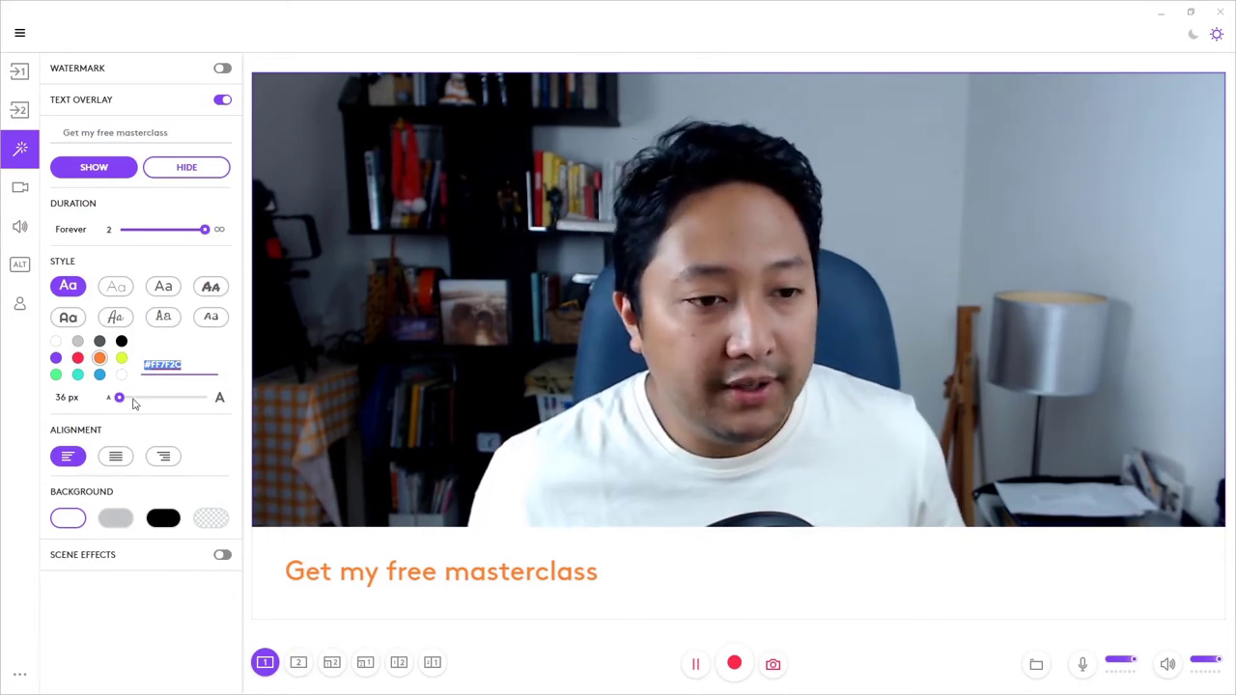
mouse_move(122, 404)
left_mouse_down()
mouse_move(213, 405)
mouse_move(130, 416)
left_mouse_up()
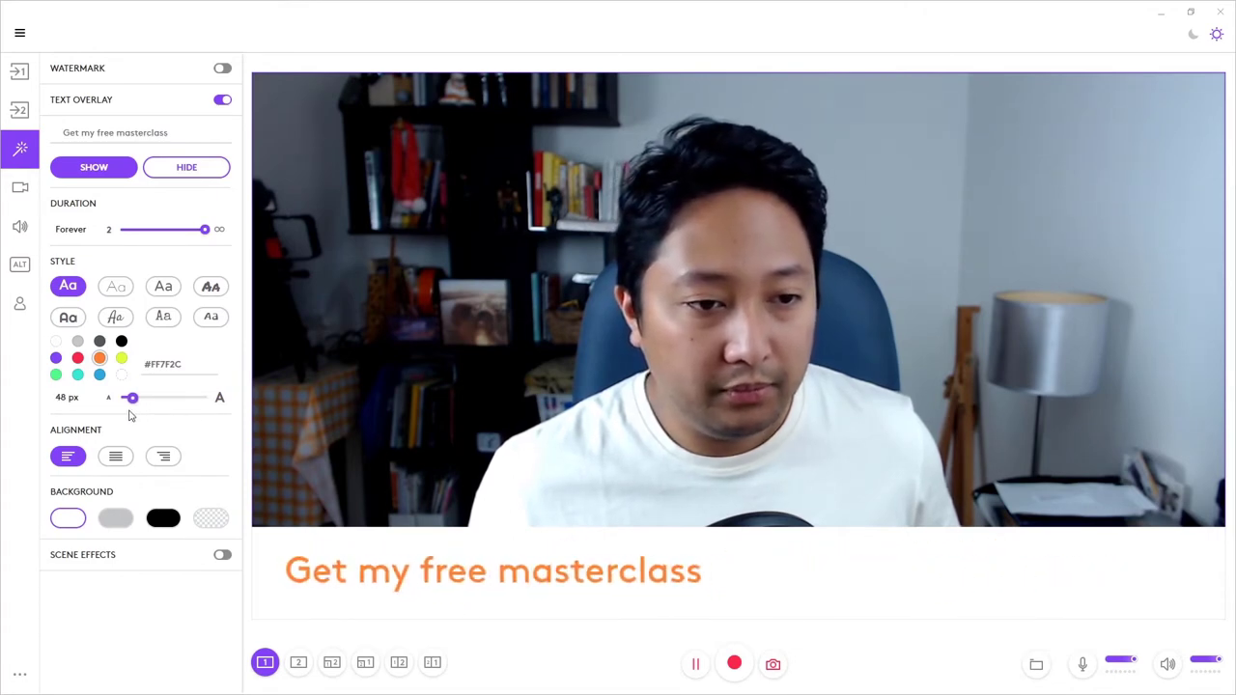
triple_click(137, 132)
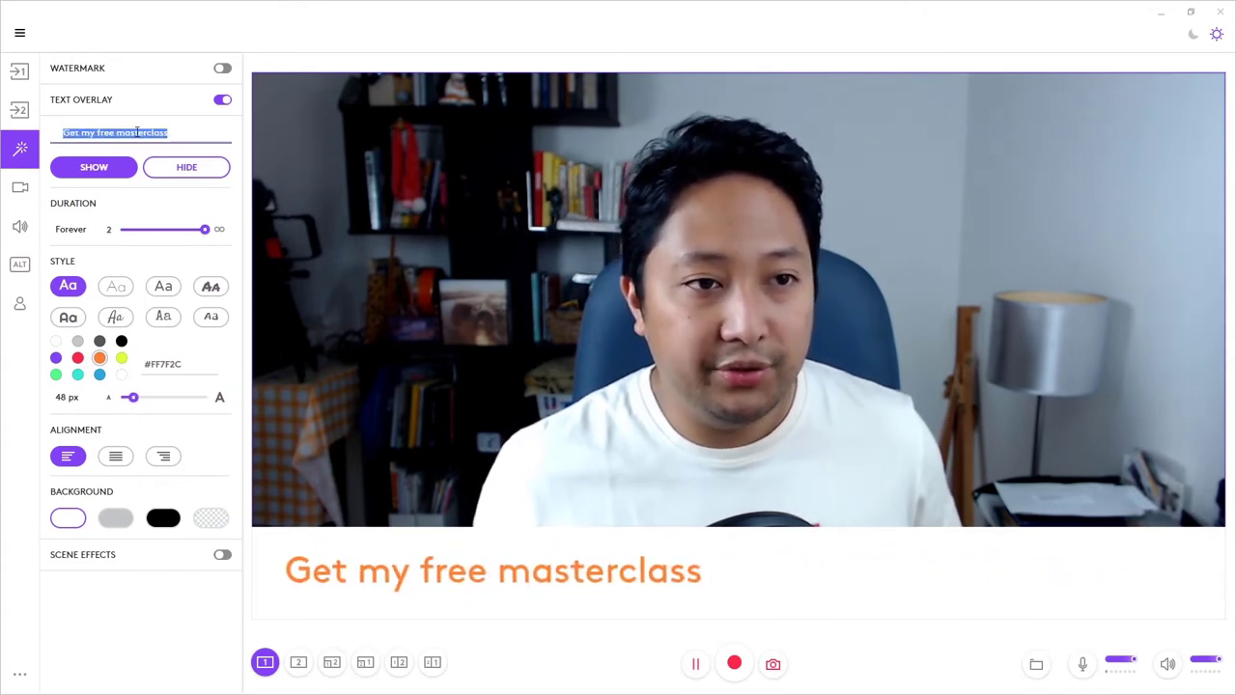
type("Subscribe to my chan")
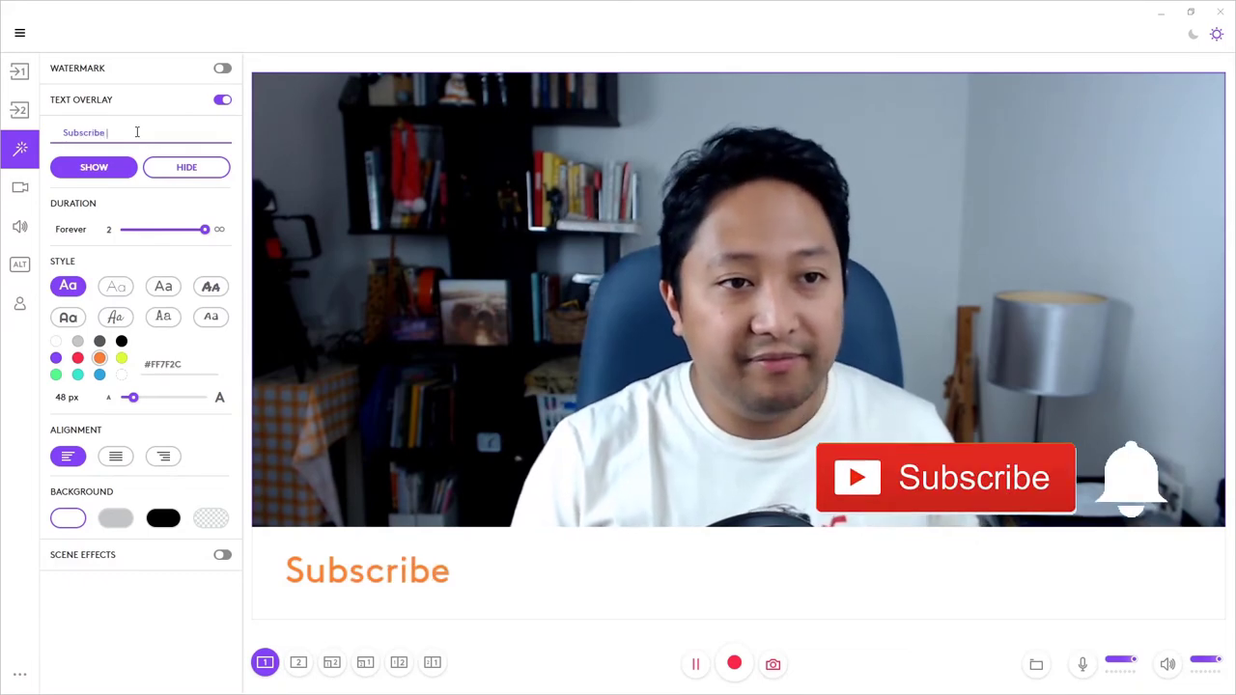
type("nel")
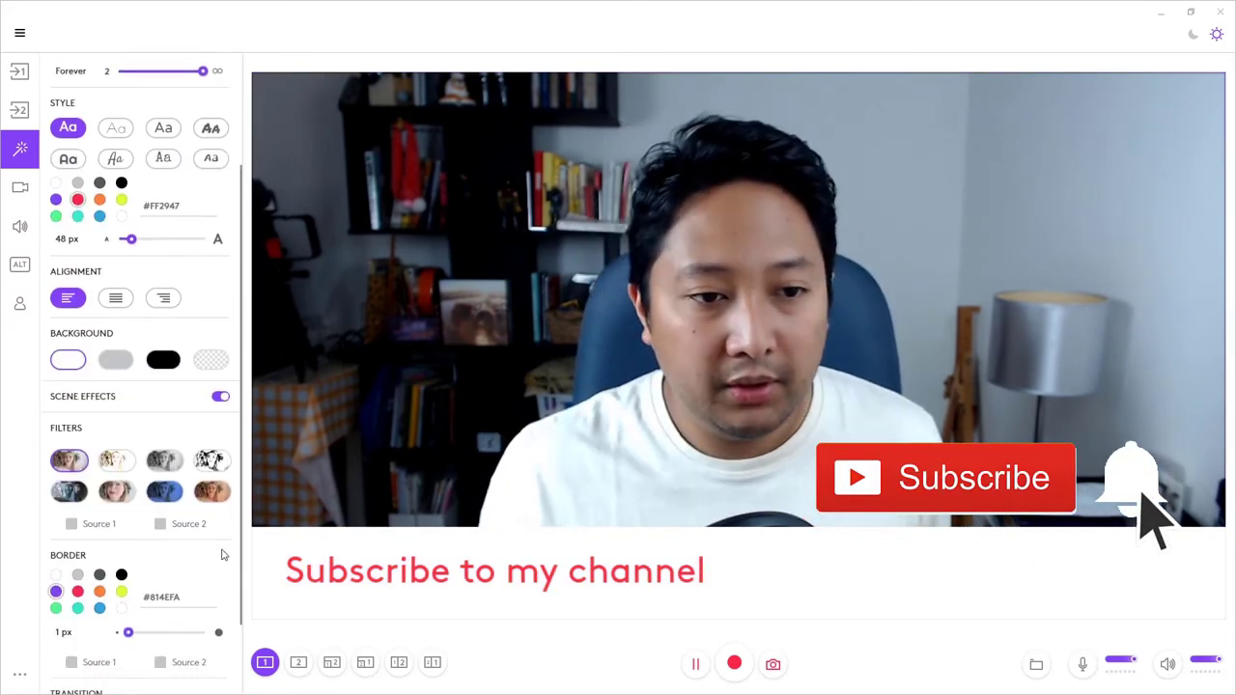
Step: Pick the black-and-white sketch filter in Scene Effects, then uncheck Source 1
scroll(222, 546, "down", 2)
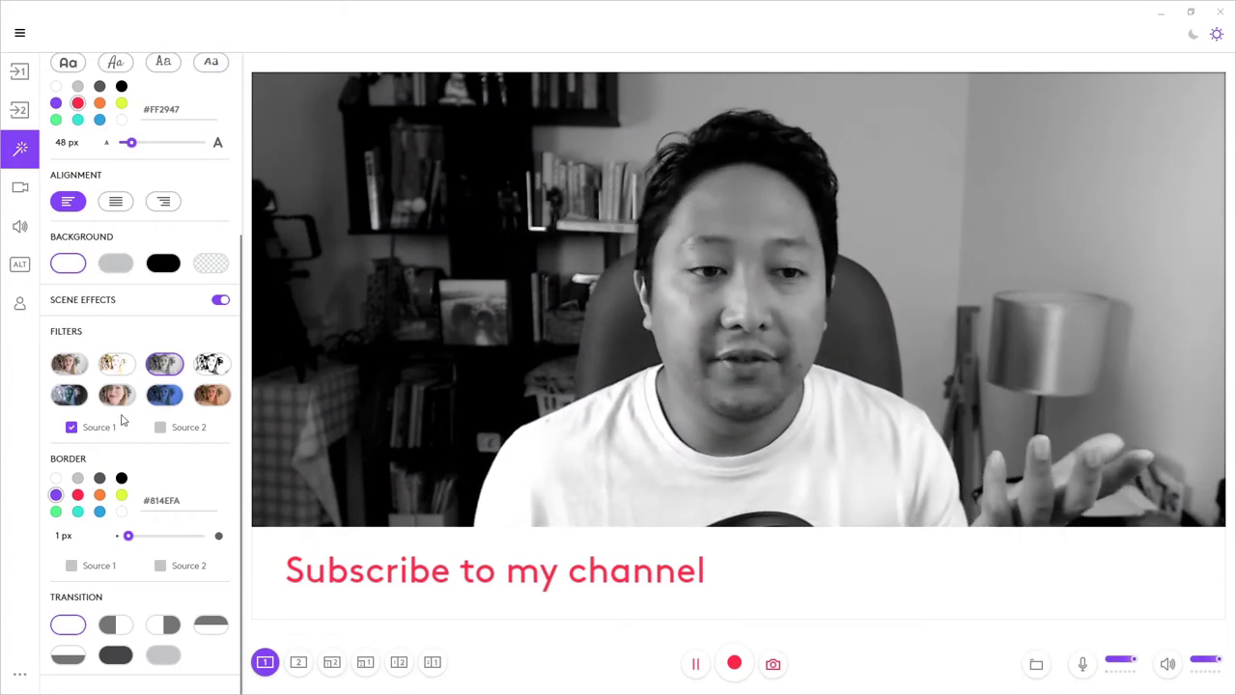
left_click(175, 404)
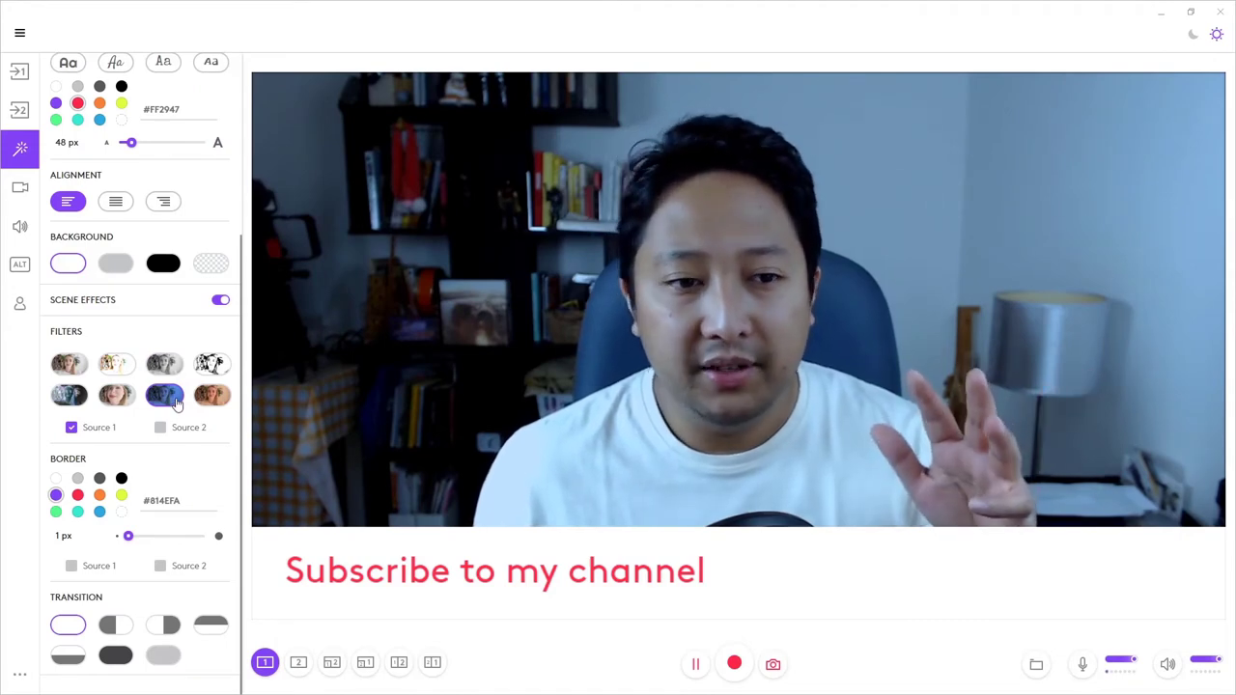
left_click(212, 364)
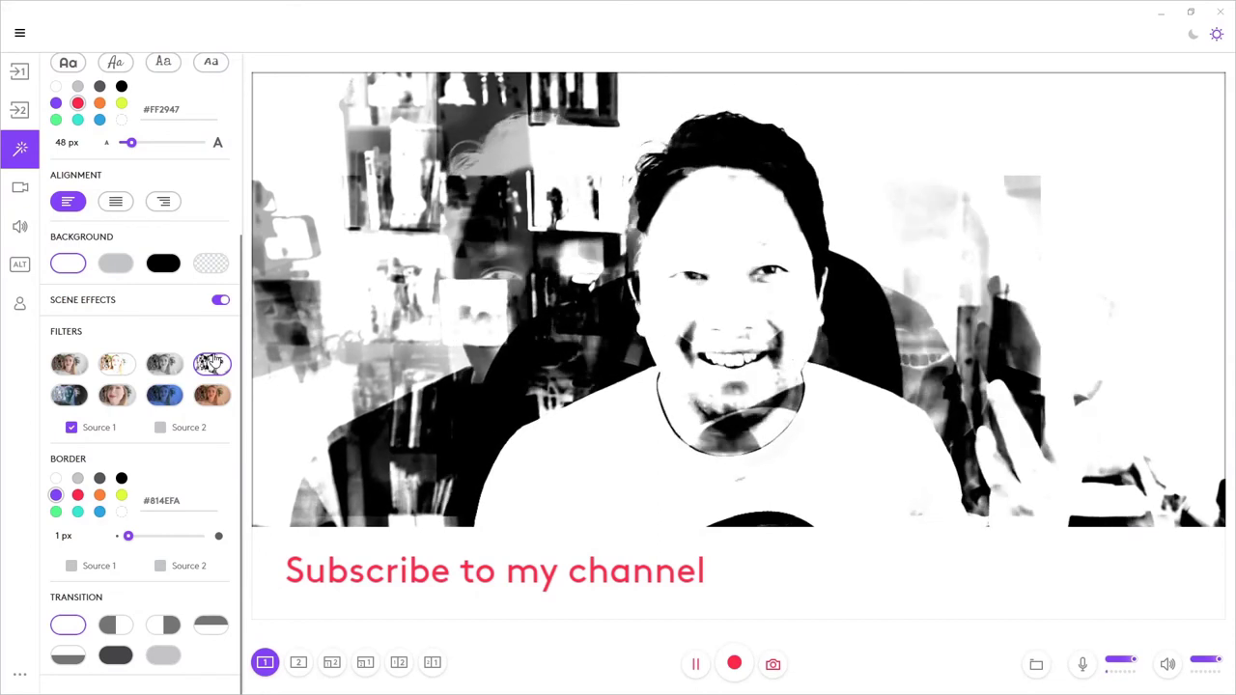
left_click(72, 428)
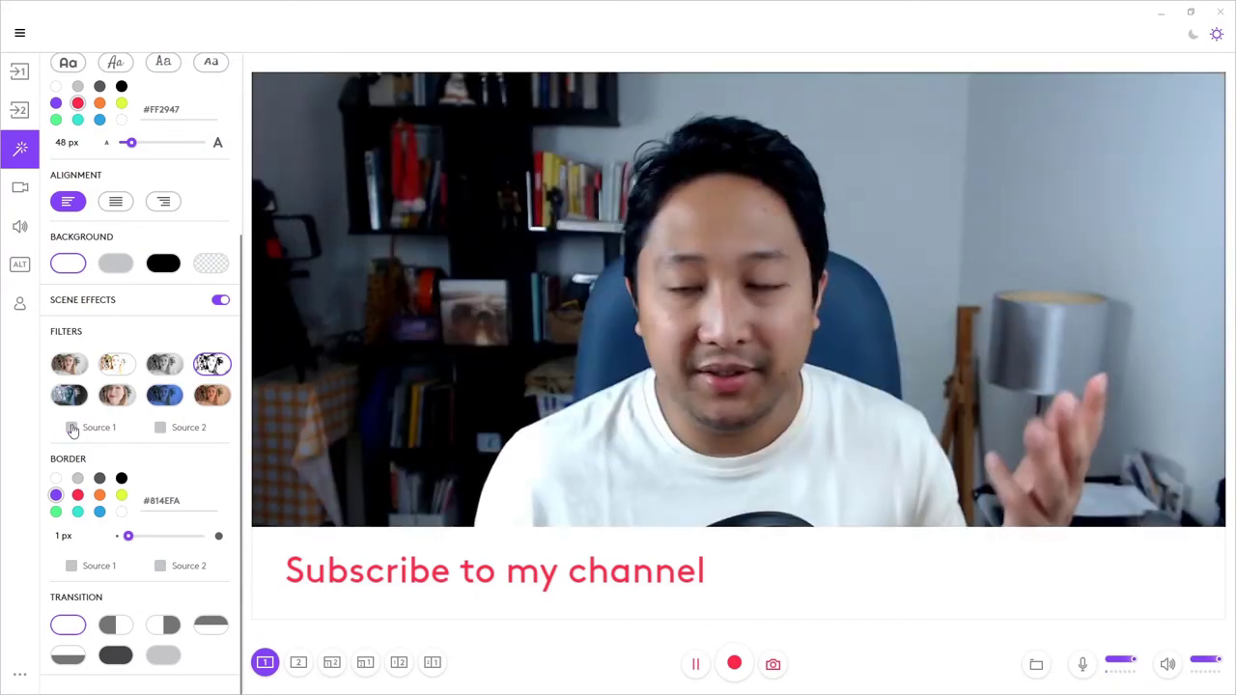
Step: Choose the slide transition and preview it by switching to scene 2 and back to scene 1
left_click(116, 625)
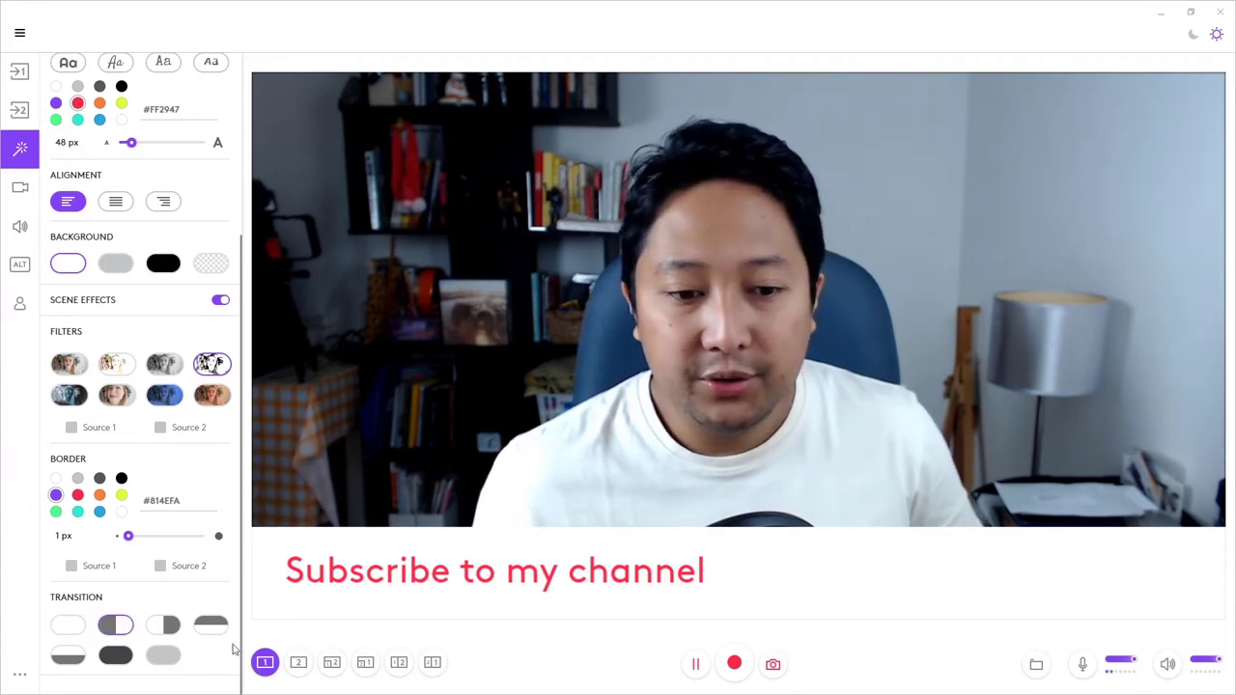
left_click(295, 663)
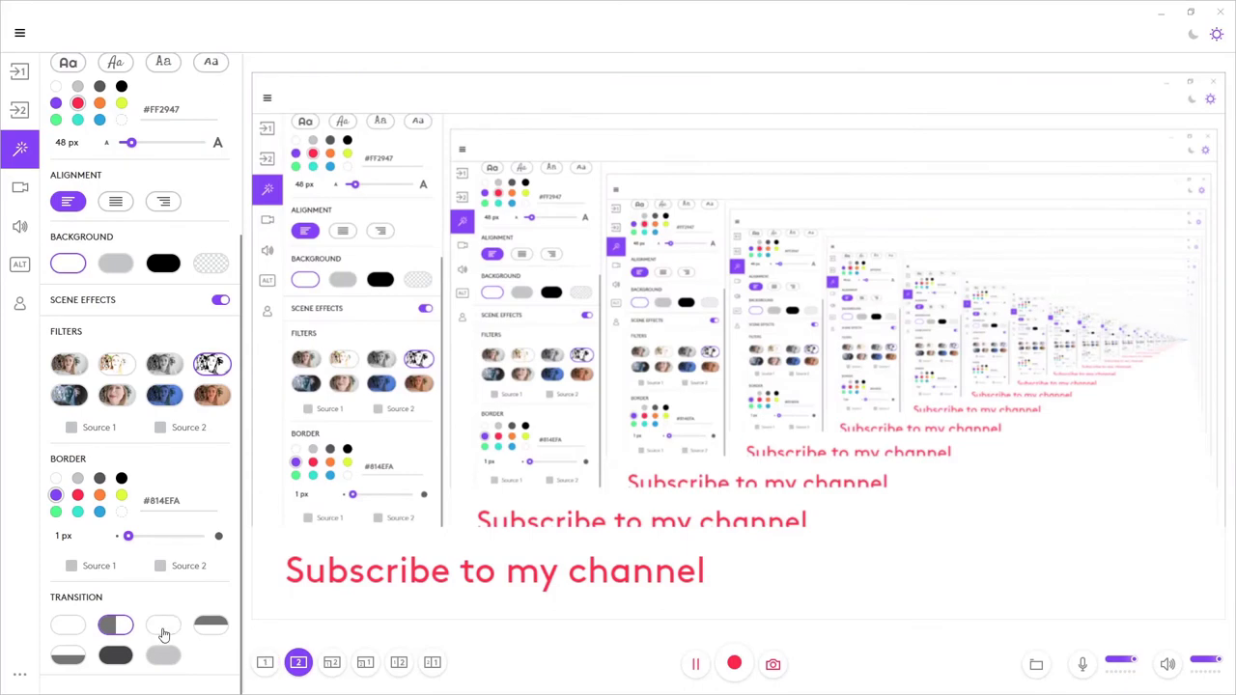
left_click(266, 664)
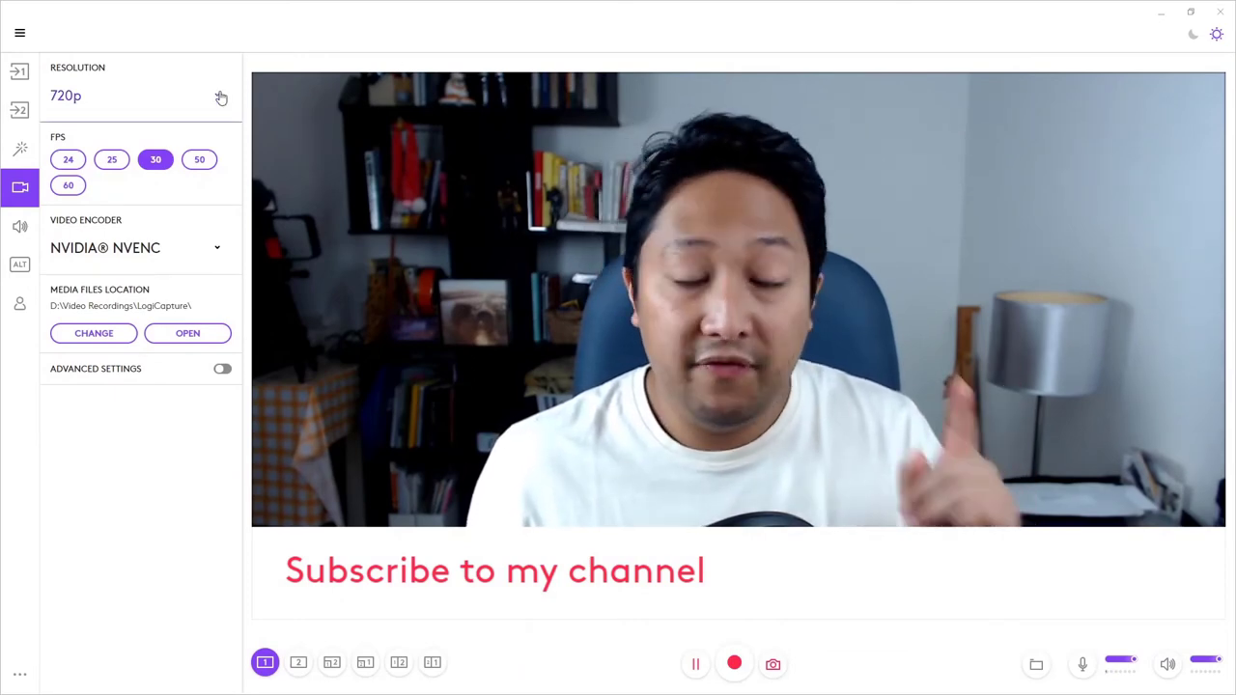
left_click(221, 98)
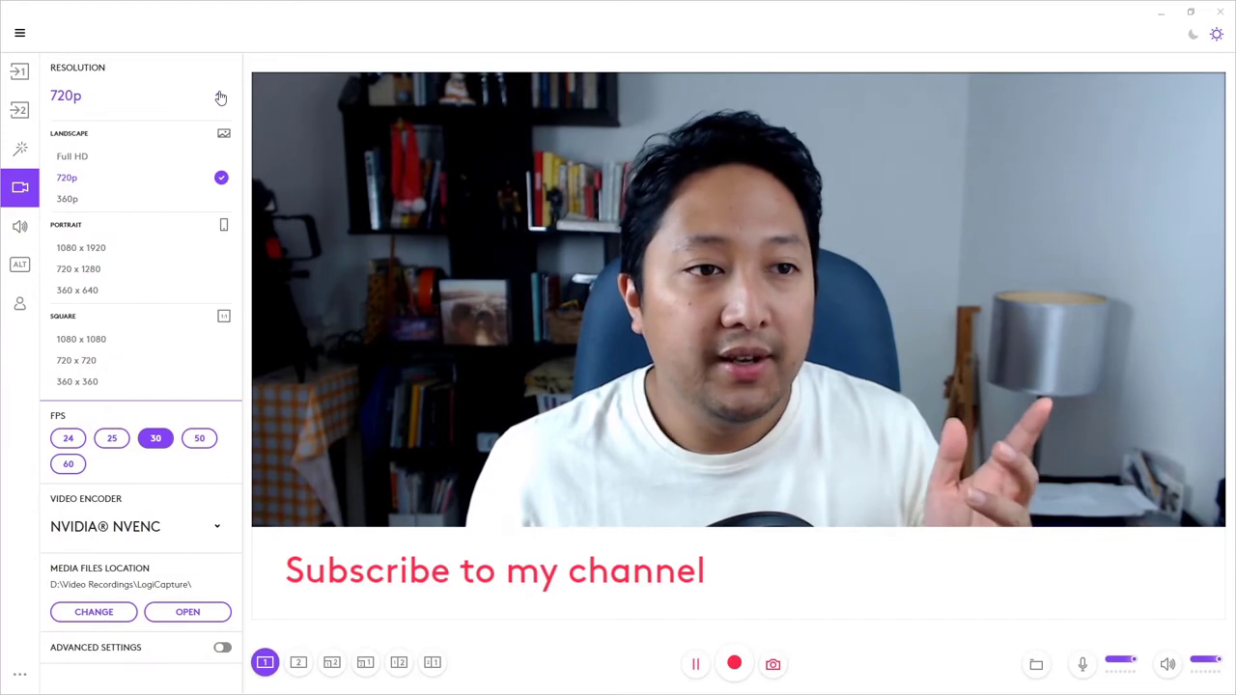
left_click(83, 160)
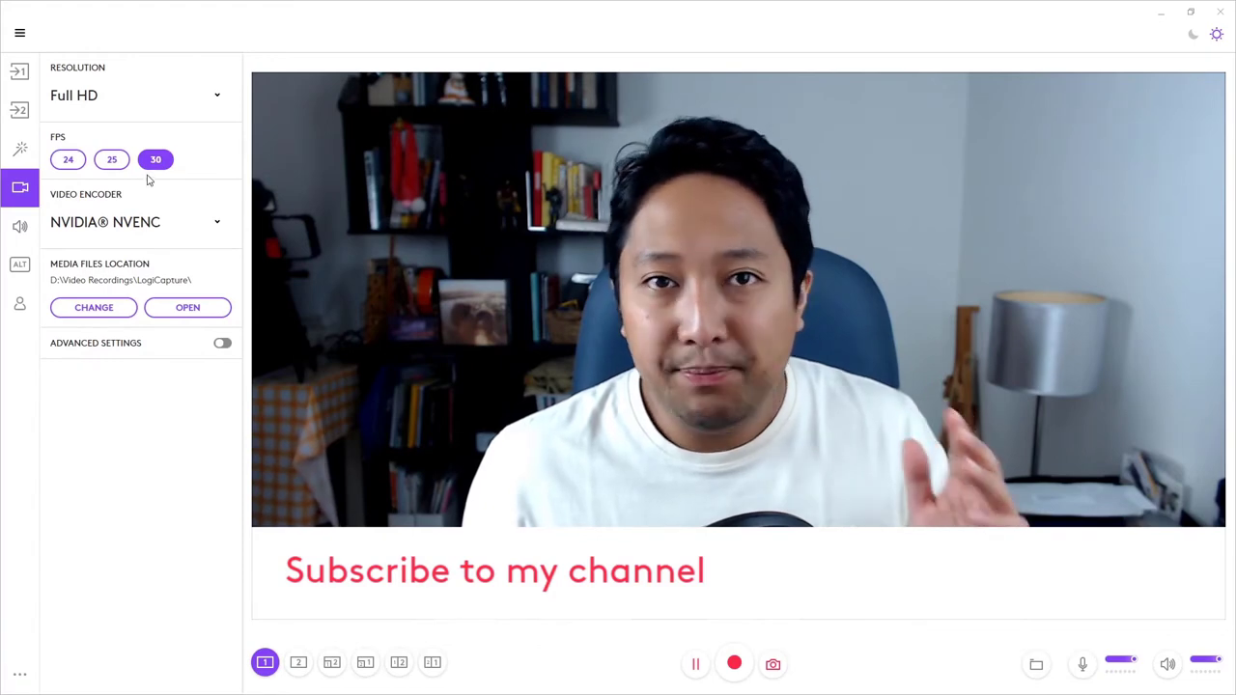
left_click(219, 101)
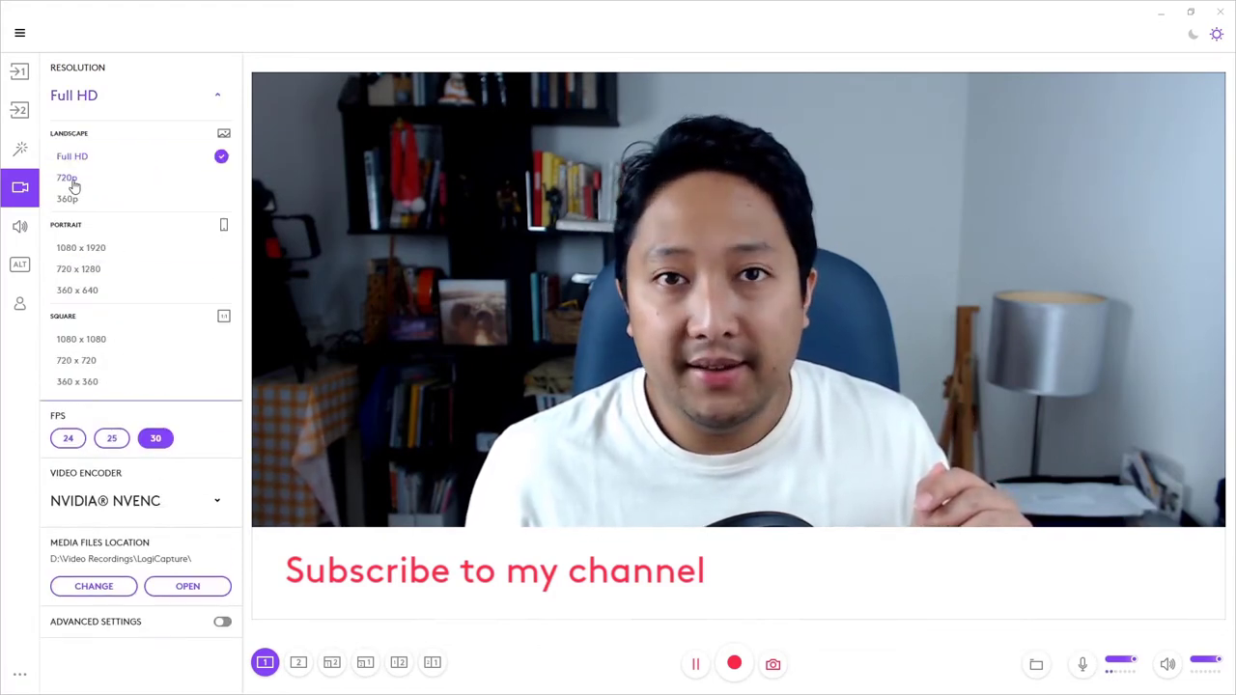
left_click(220, 100)
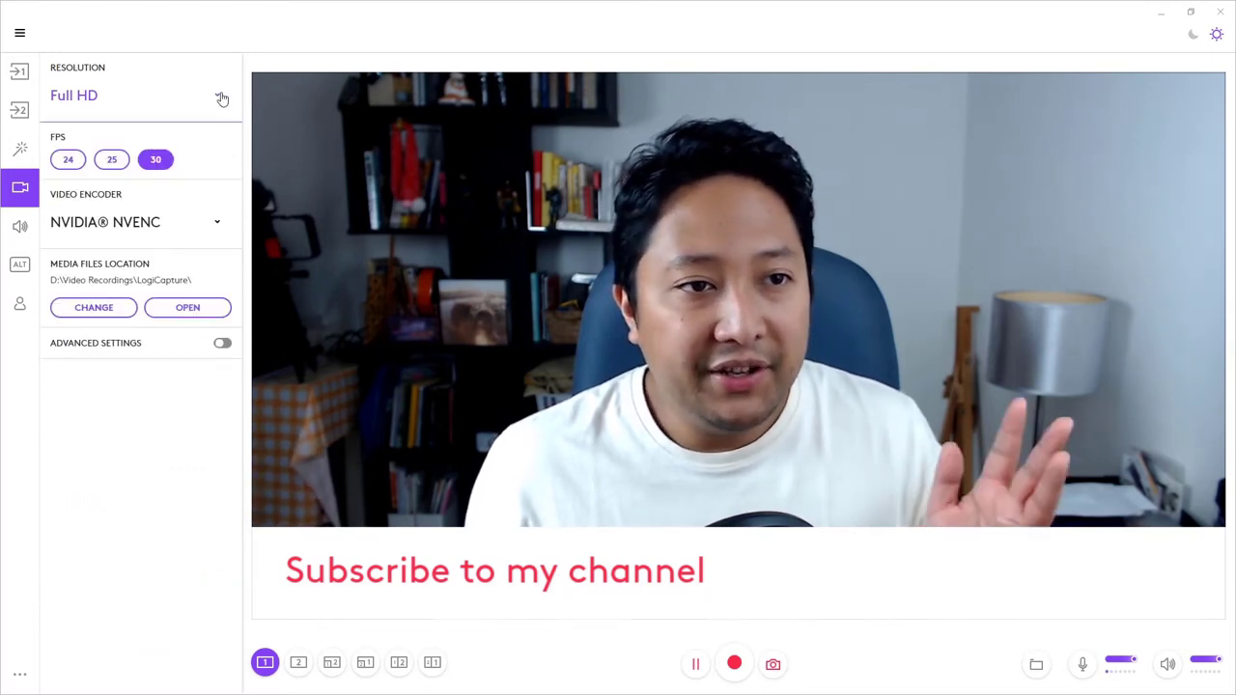
left_click(221, 100)
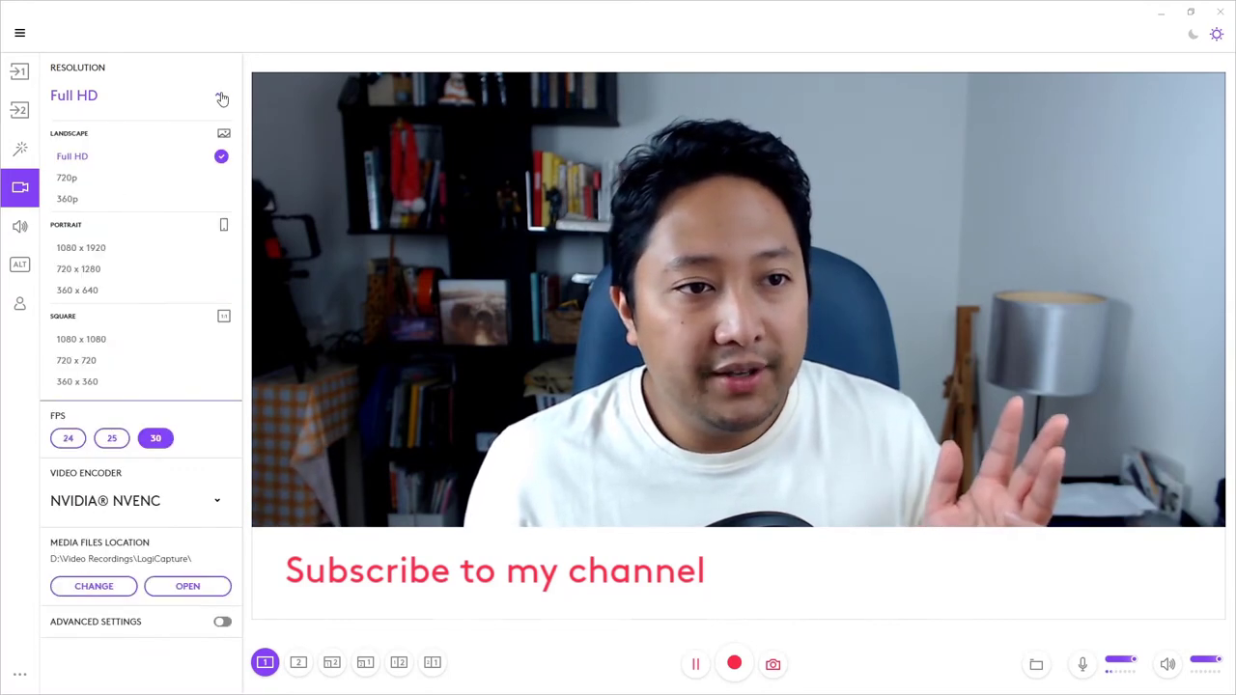
left_click(82, 181)
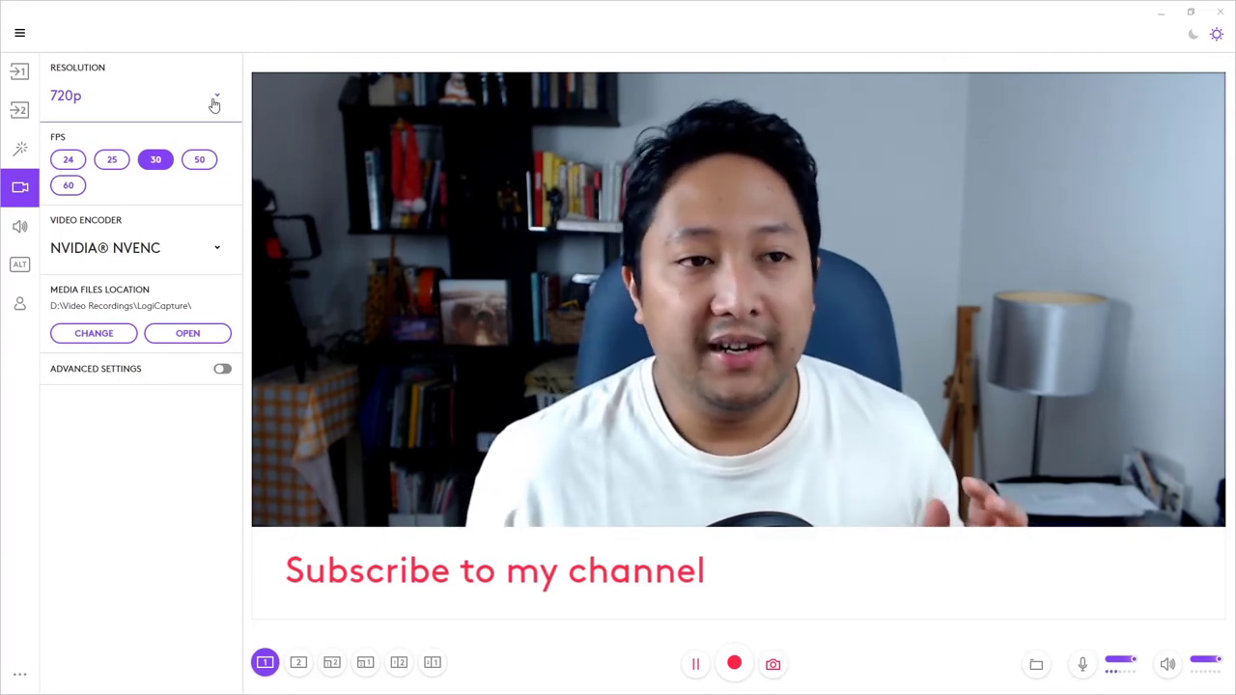
Step: Choose Full HD from the Resolution list
left_click(218, 100)
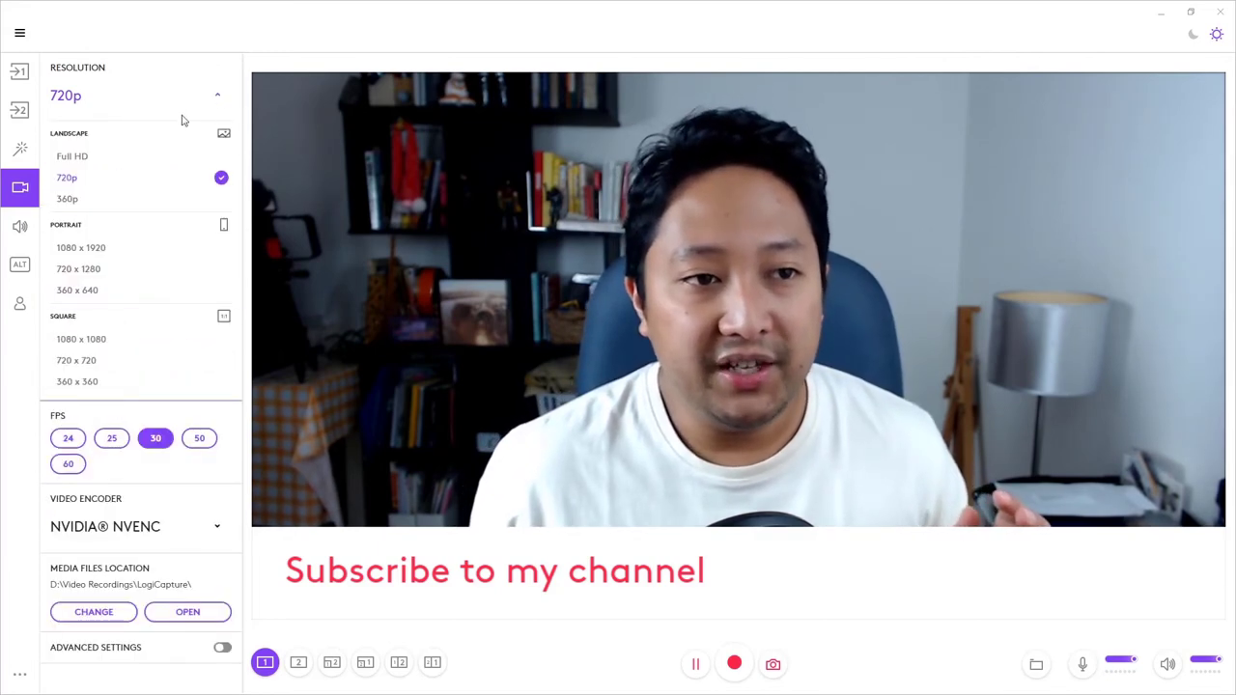
left_click(93, 161)
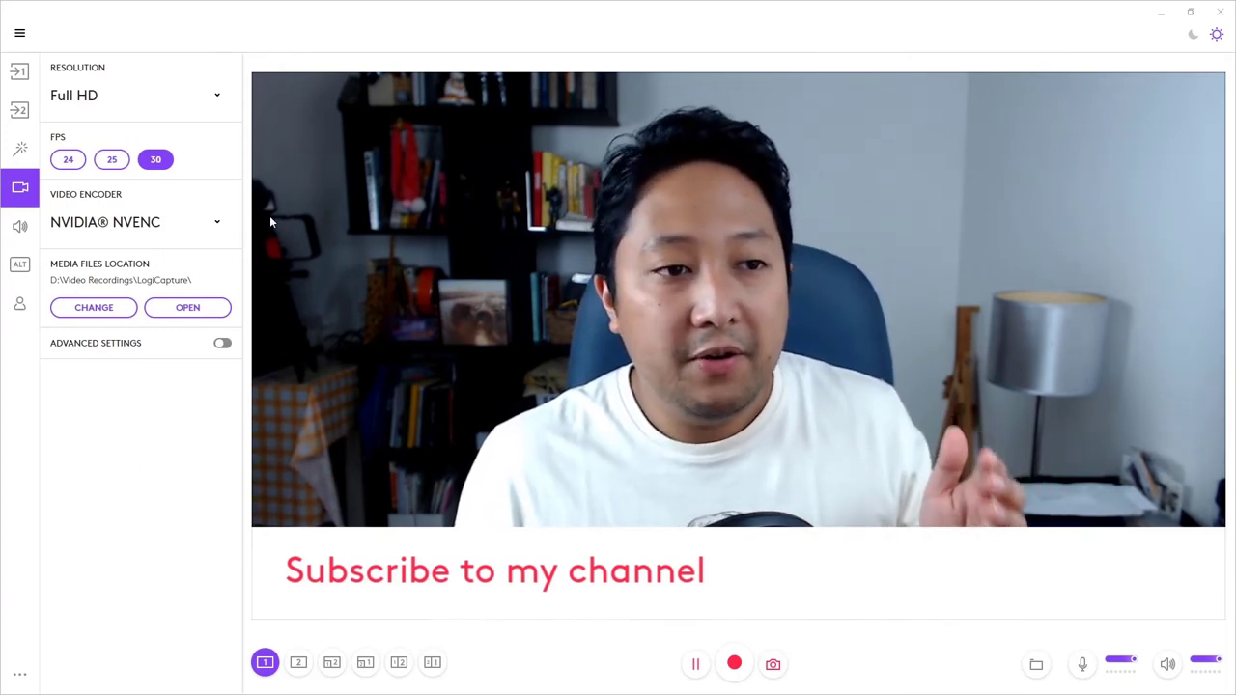
Step: In Audio settings, check the microphone list and keep Default Microphone
left_click(22, 228)
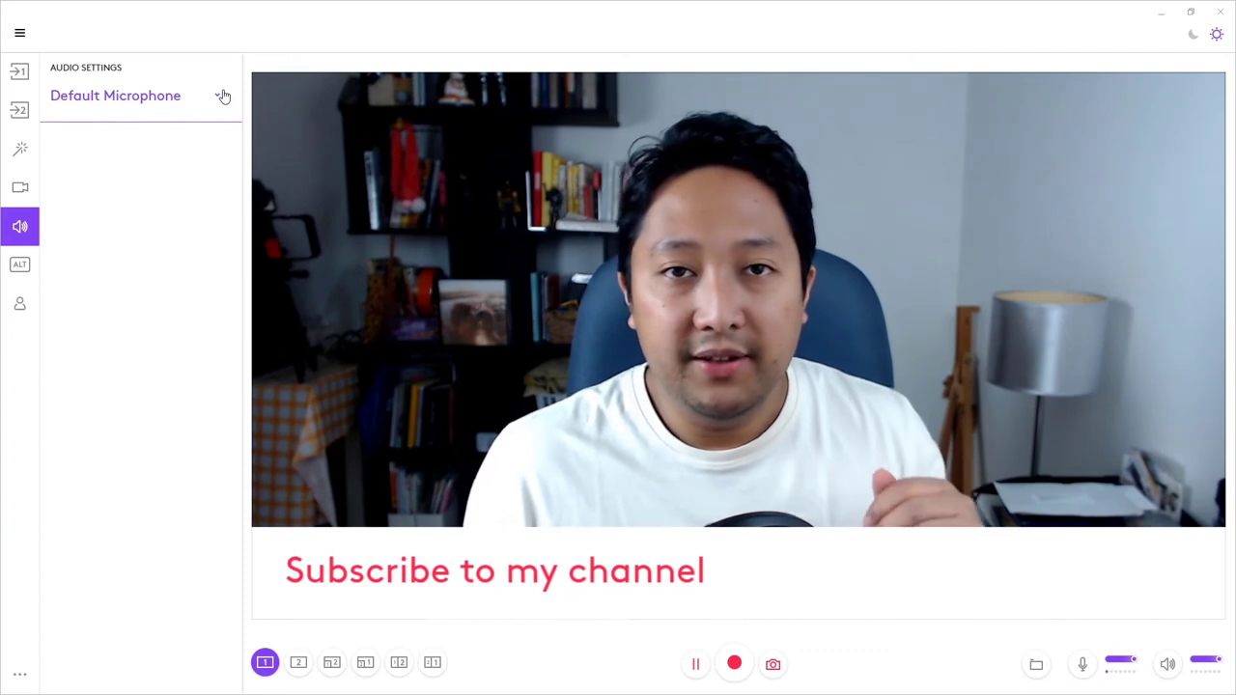
left_click(222, 96)
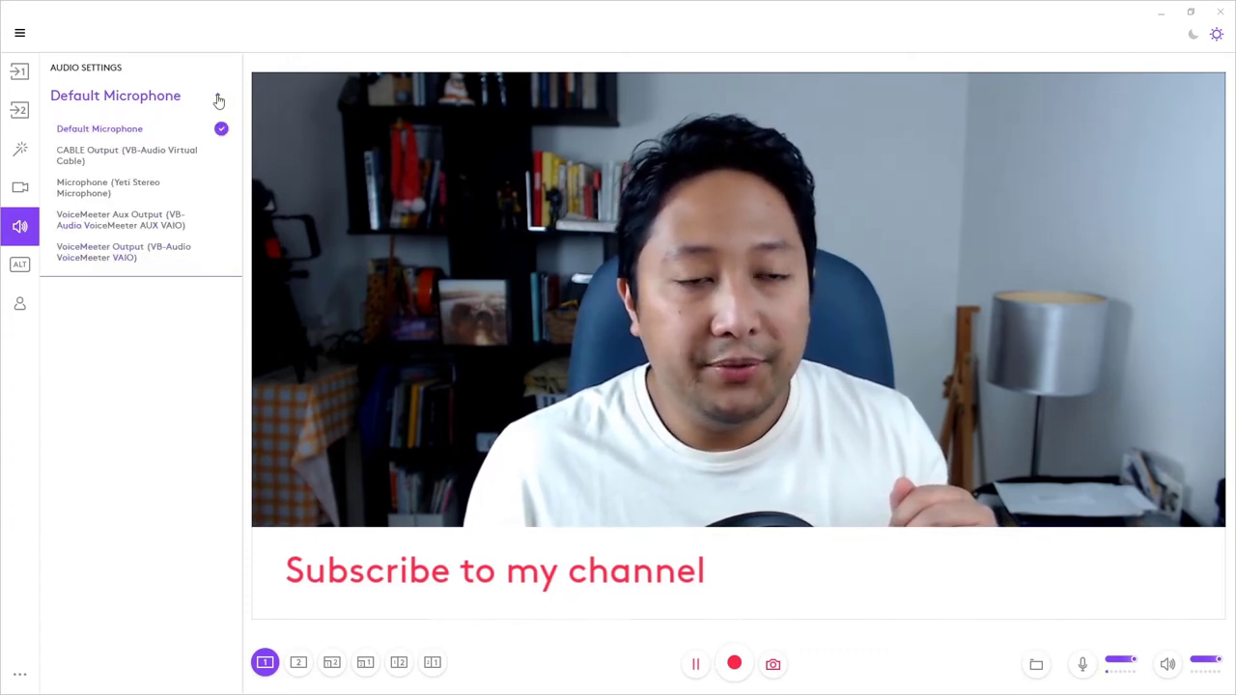
left_click(219, 100)
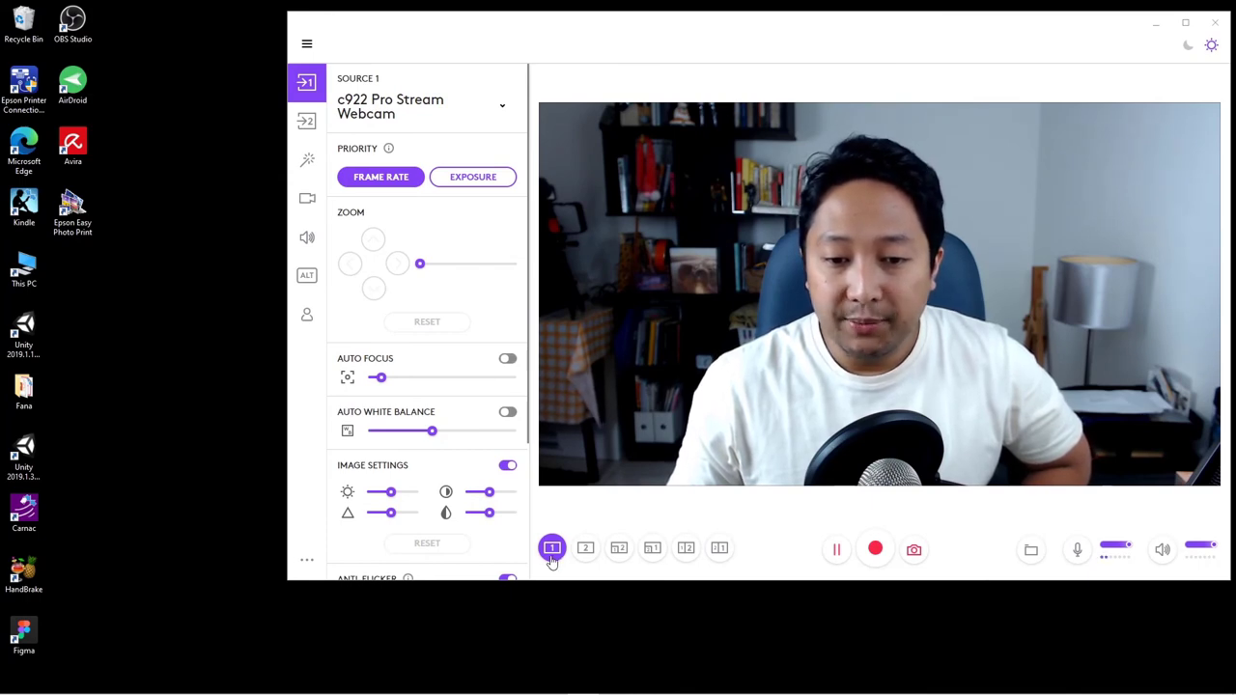
Step: Switch to the Display 1 scene with a picture-in-picture webcam, dragged to the top-right
left_click(582, 557)
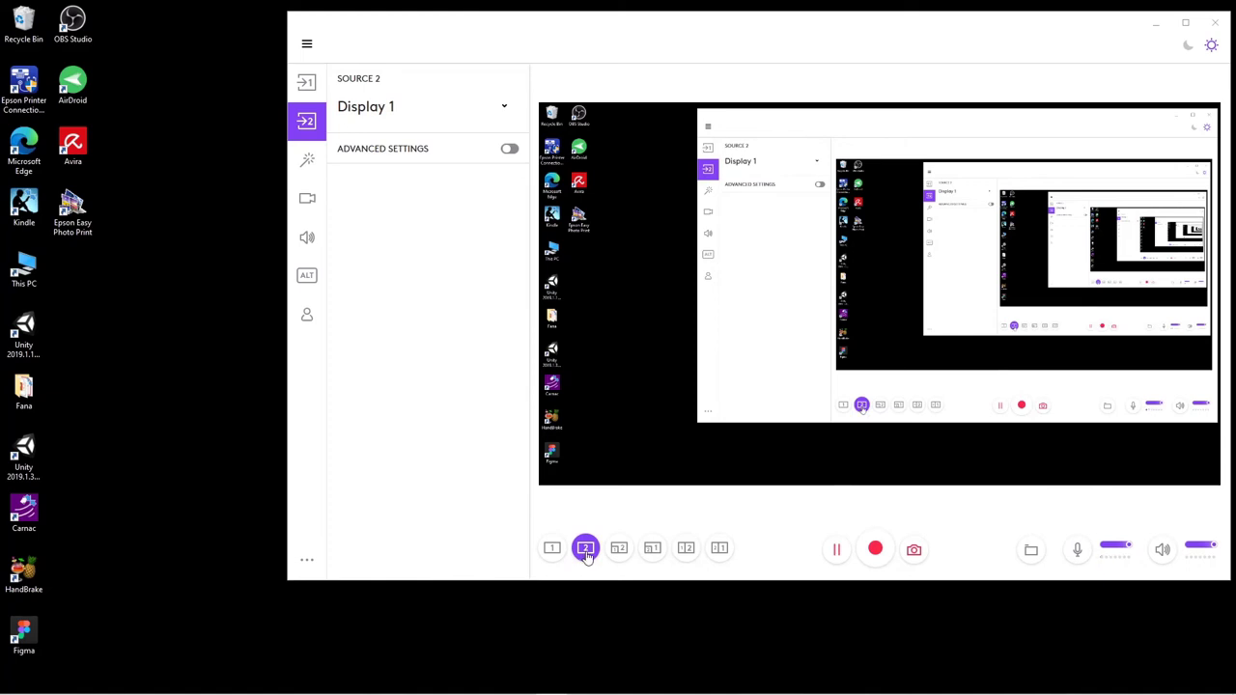
left_click(617, 549)
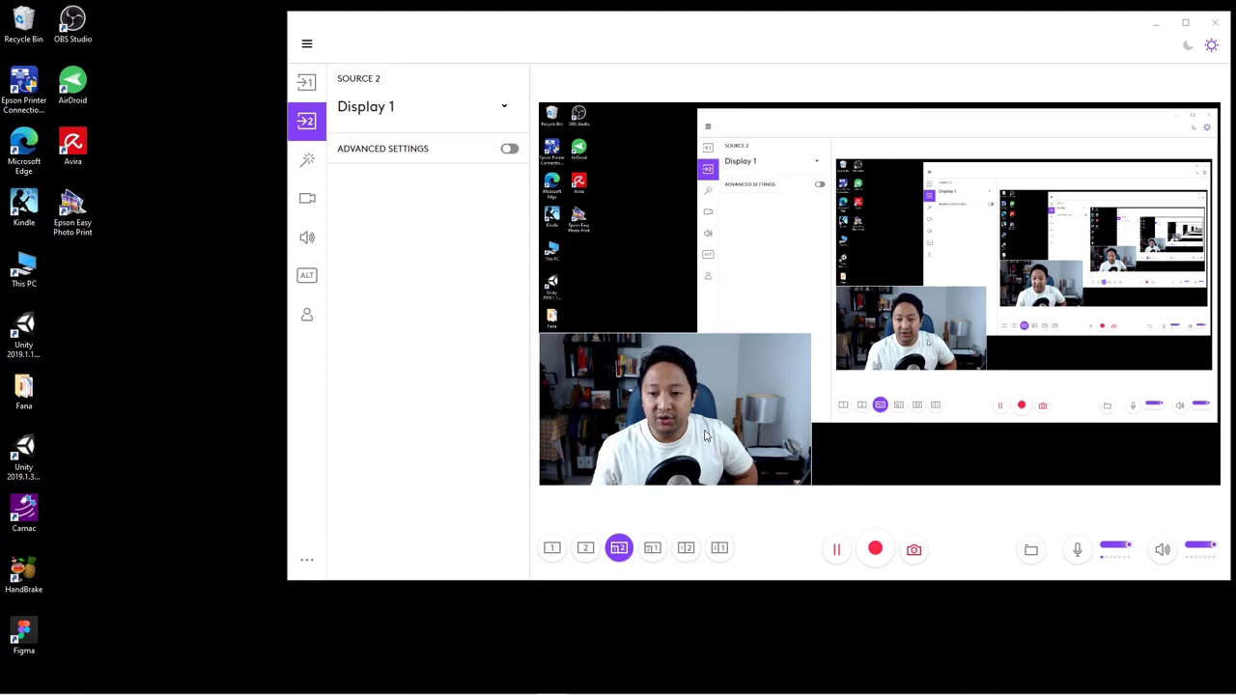
left_click_drag(768, 473, 1117, 208)
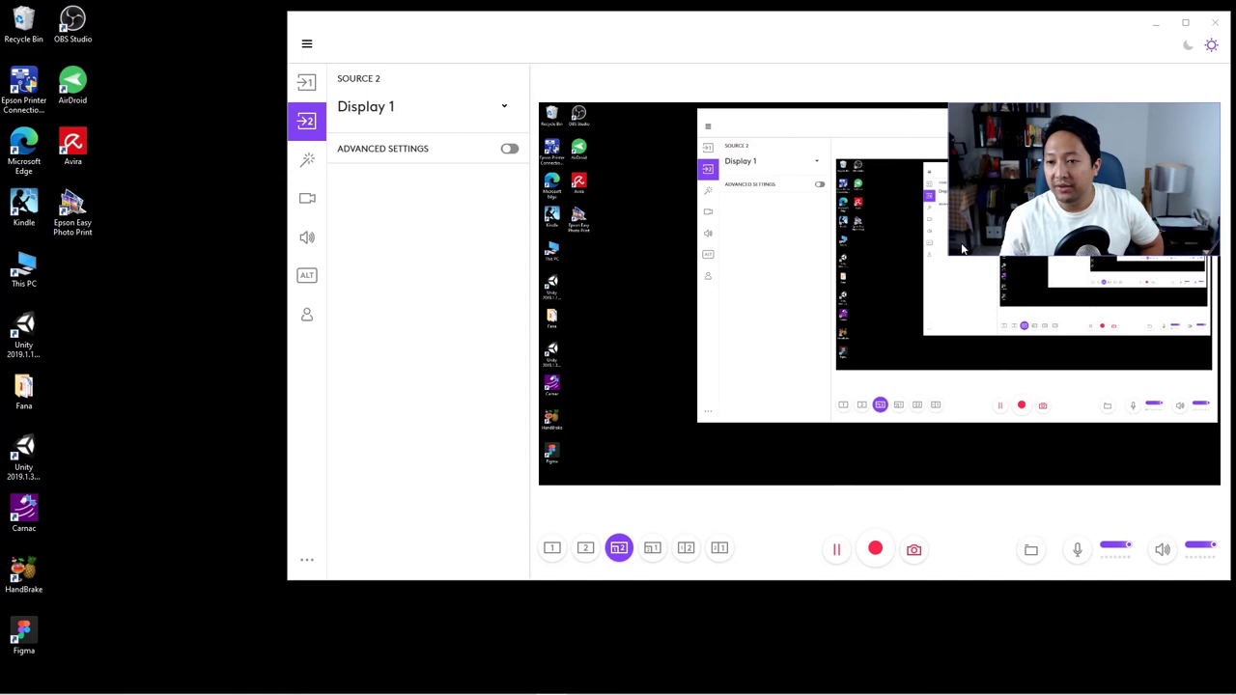
Step: Move the overlay bottom-right, try side-by-side and picture-in-picture, then return to full-frame scene 1
left_click_drag(962, 249, 1014, 483)
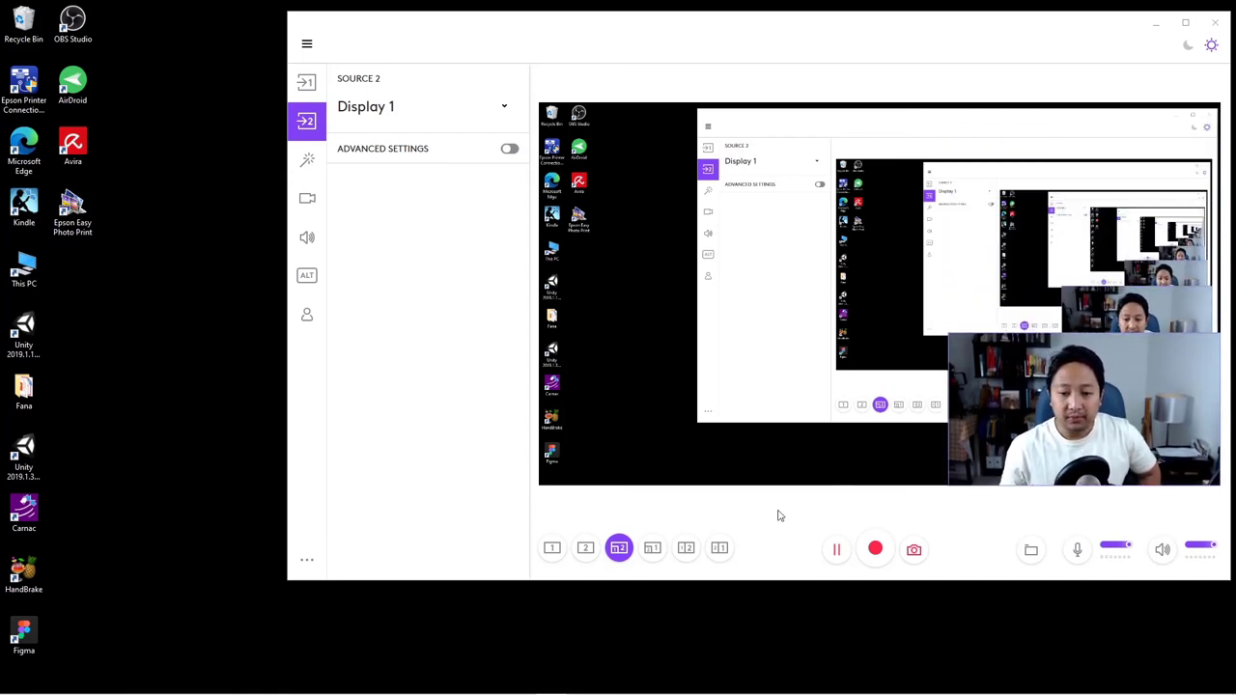
left_click(720, 548)
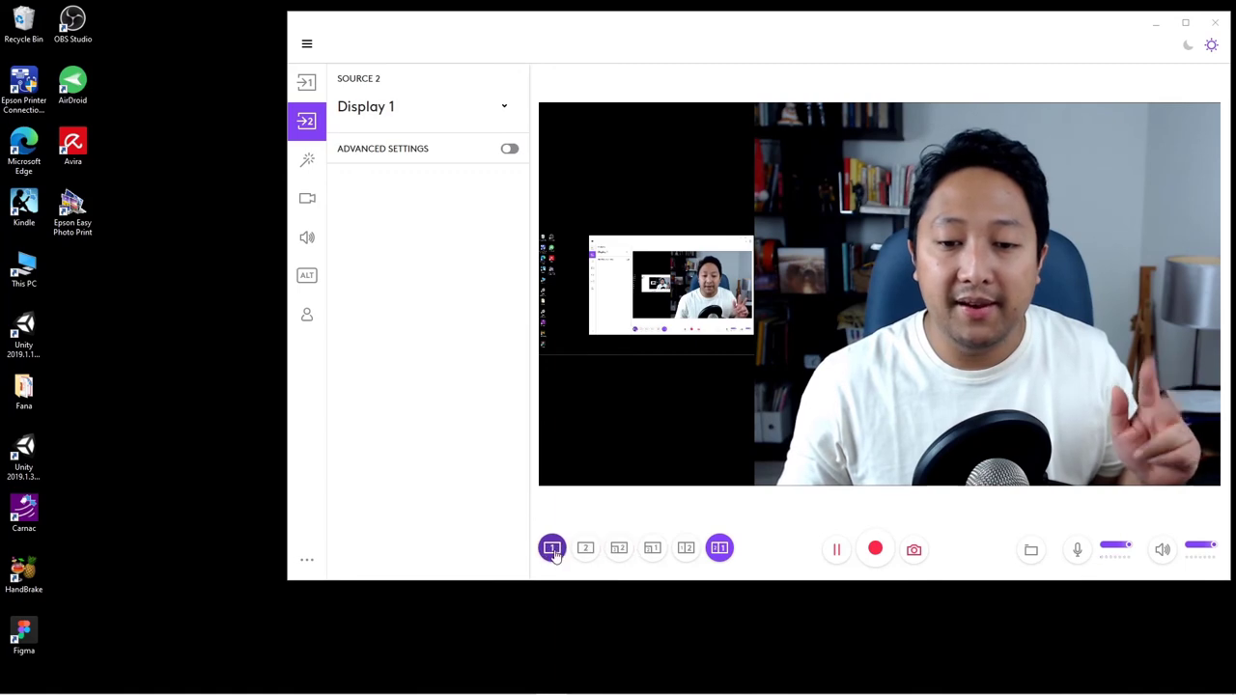
left_click(619, 548)
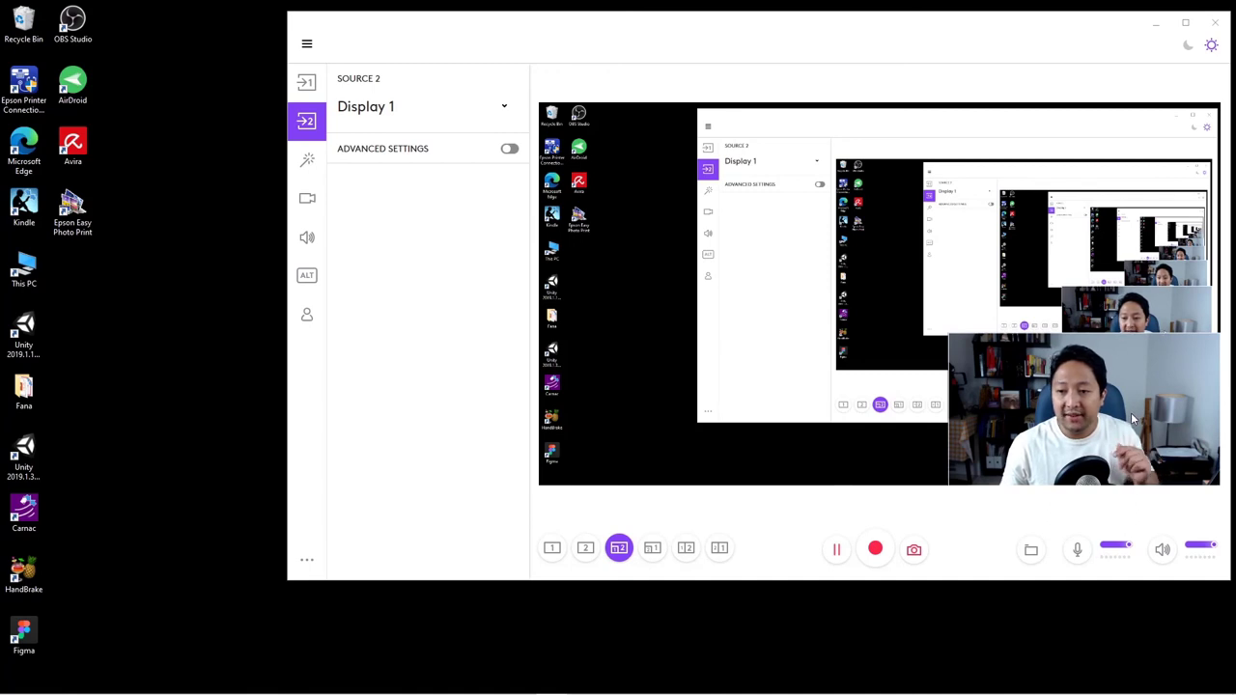
left_click(552, 547)
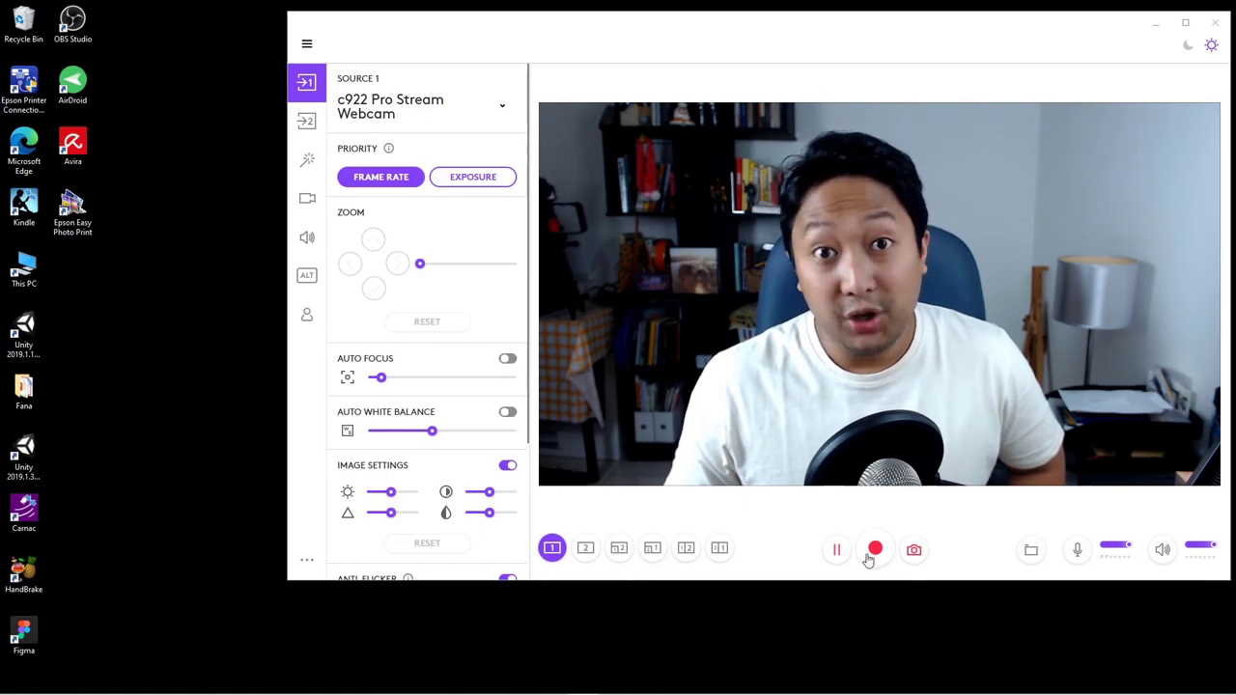
Step: Capture a photo snapshot of the c922 Pro Stream Webcam preview
left_click(916, 552)
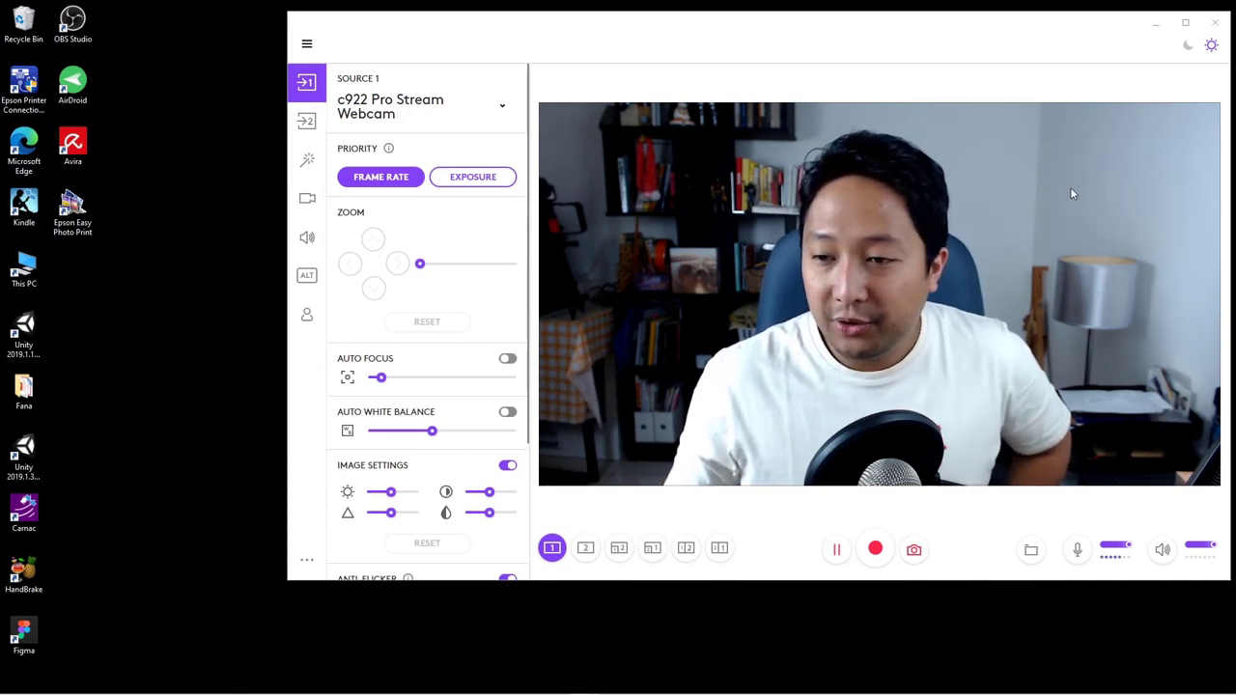
left_click_drag(957, 23, 938, 21)
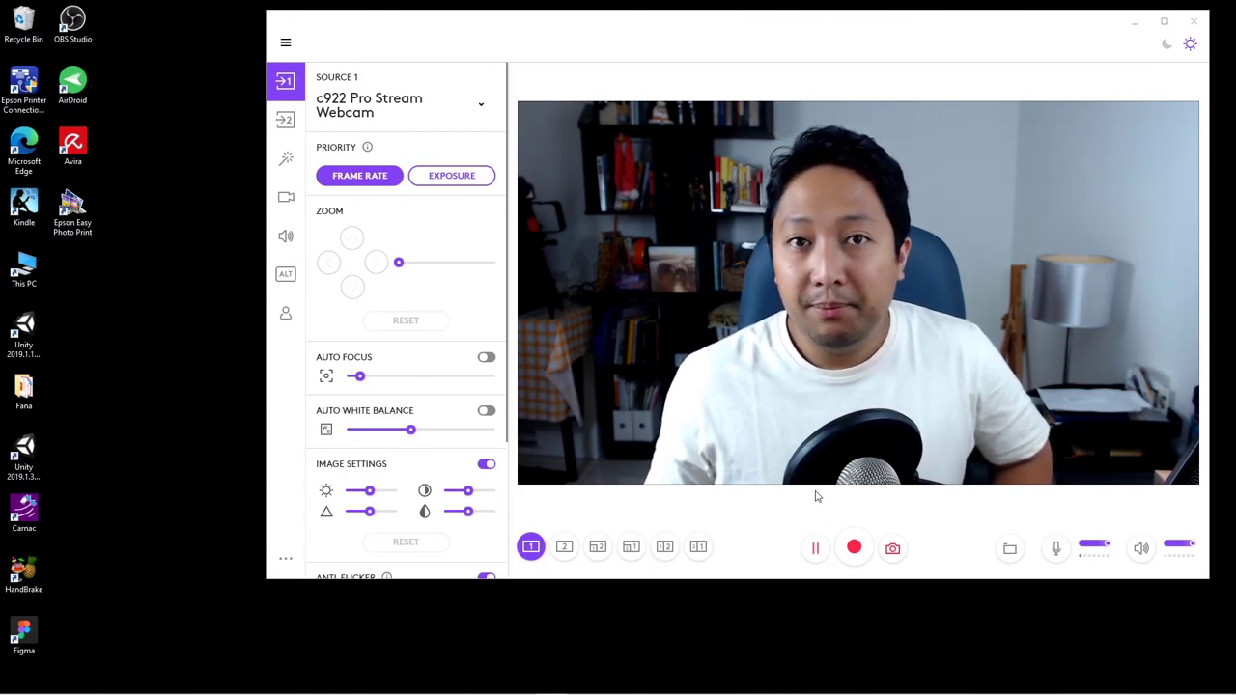
Step: Enable the dark theme via the moon icon and nudge the window slightly left
left_click(1167, 45)
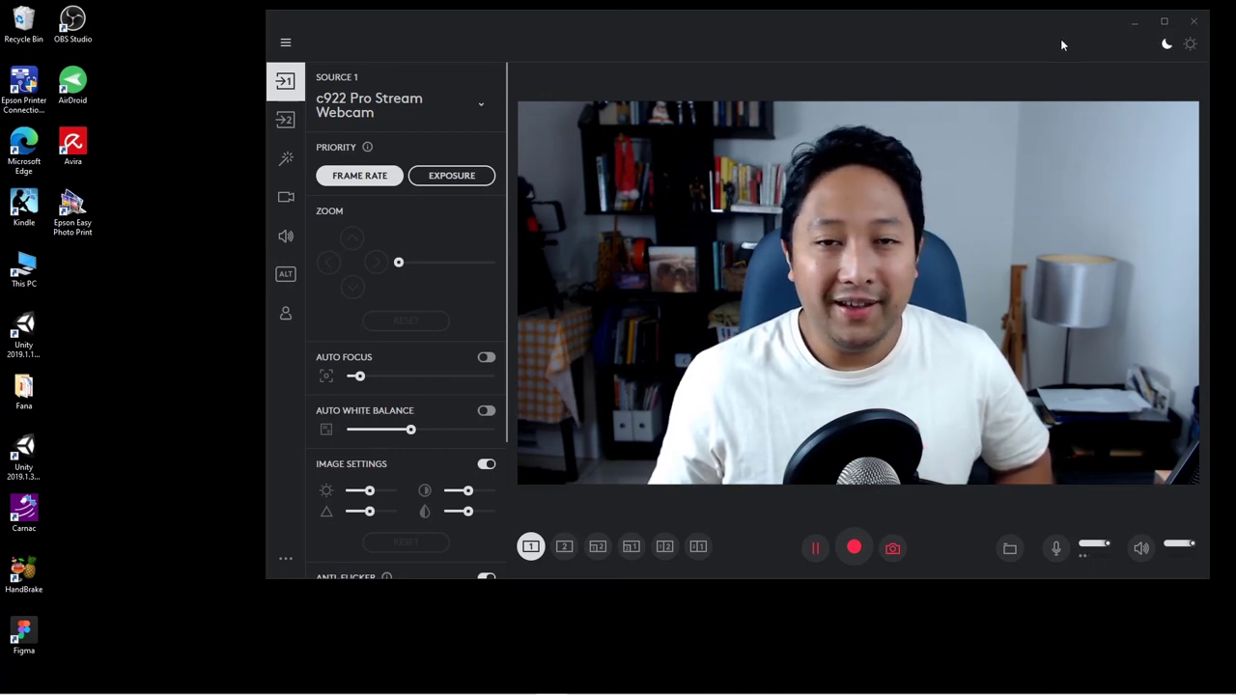
left_click_drag(1062, 43, 985, 47)
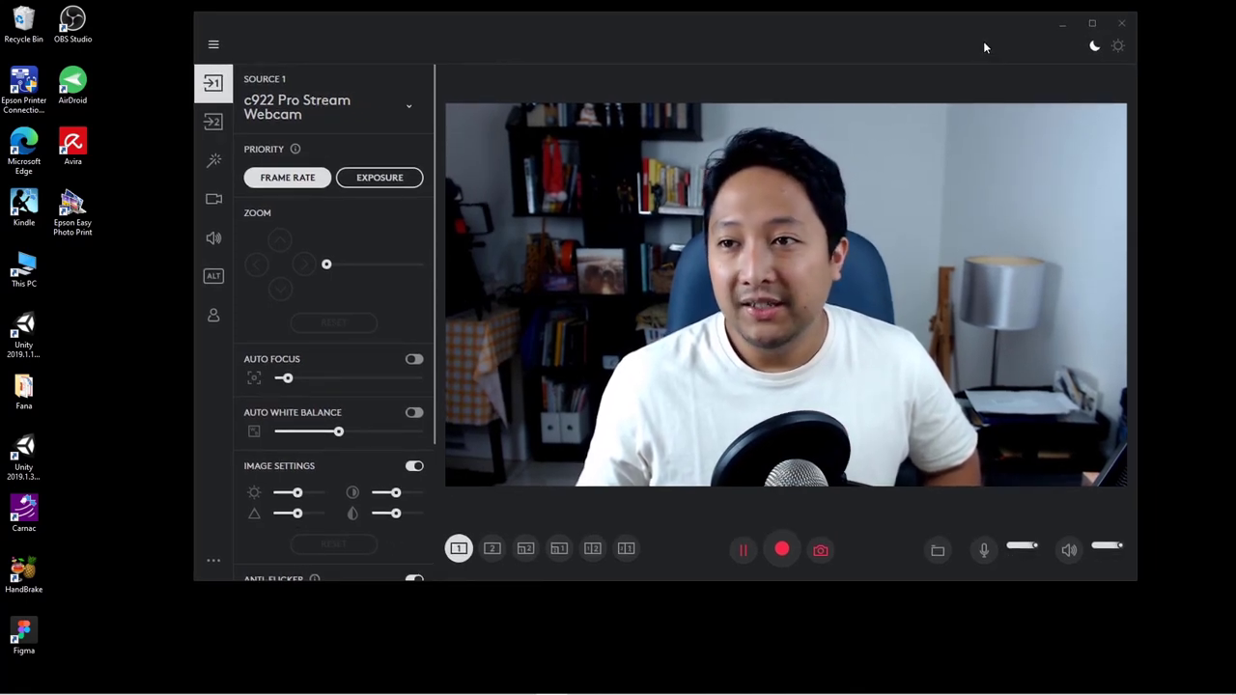